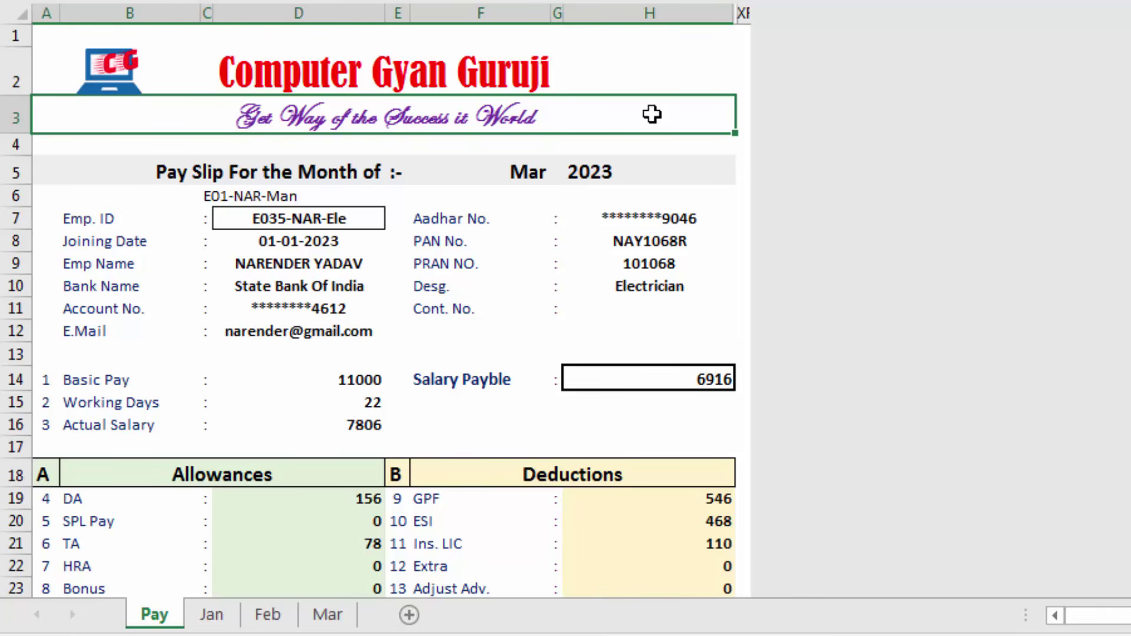
Browse the Jan salary sheet's columns, including the employees' joining dates
{"action": "scroll", "coordinate": [656, 177], "scroll_direction": "down", "scroll_amount": 4}
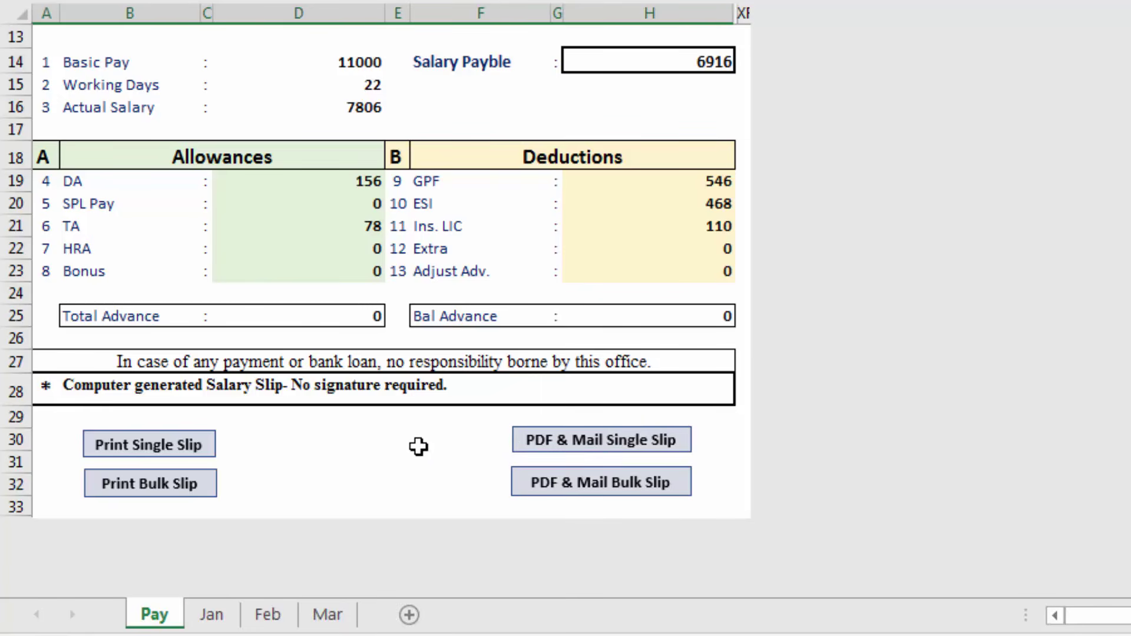
{"action": "scroll", "coordinate": [421, 447], "scroll_direction": "up", "scroll_amount": 4}
{"action": "scroll", "coordinate": [420, 447], "scroll_direction": "up", "scroll_amount": 1}
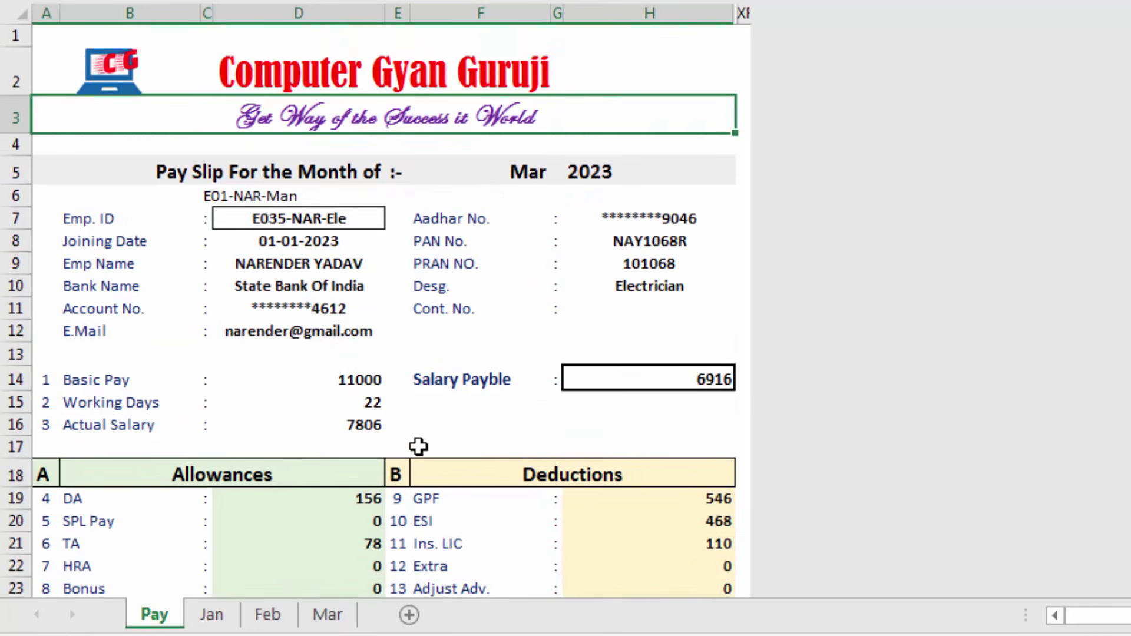
{"action": "left_click", "coordinate": [471, 431]}
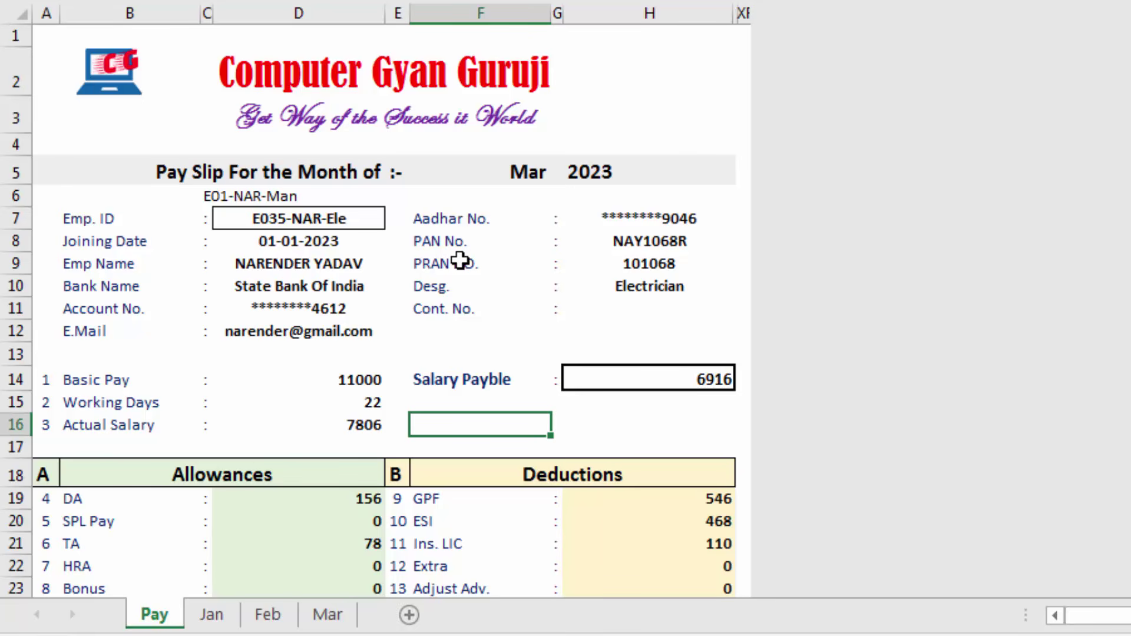
{"action": "left_click", "coordinate": [221, 619]}
{"action": "left_click", "coordinate": [630, 344]}
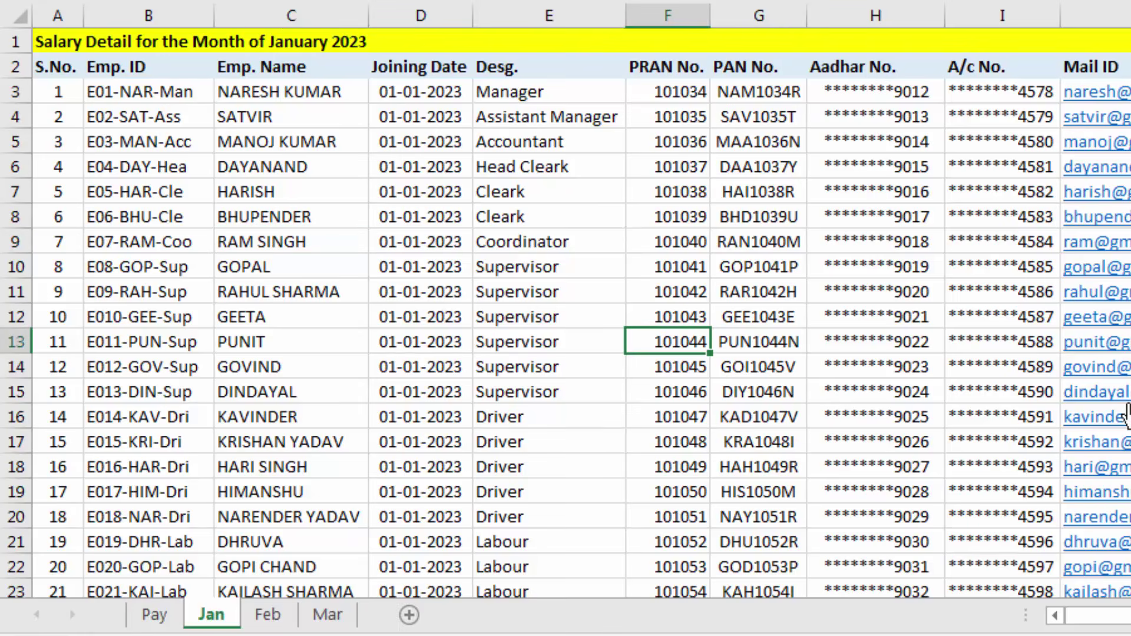
{"action": "scroll", "coordinate": [1096, 616], "scroll_direction": "right", "scroll_amount": 5}
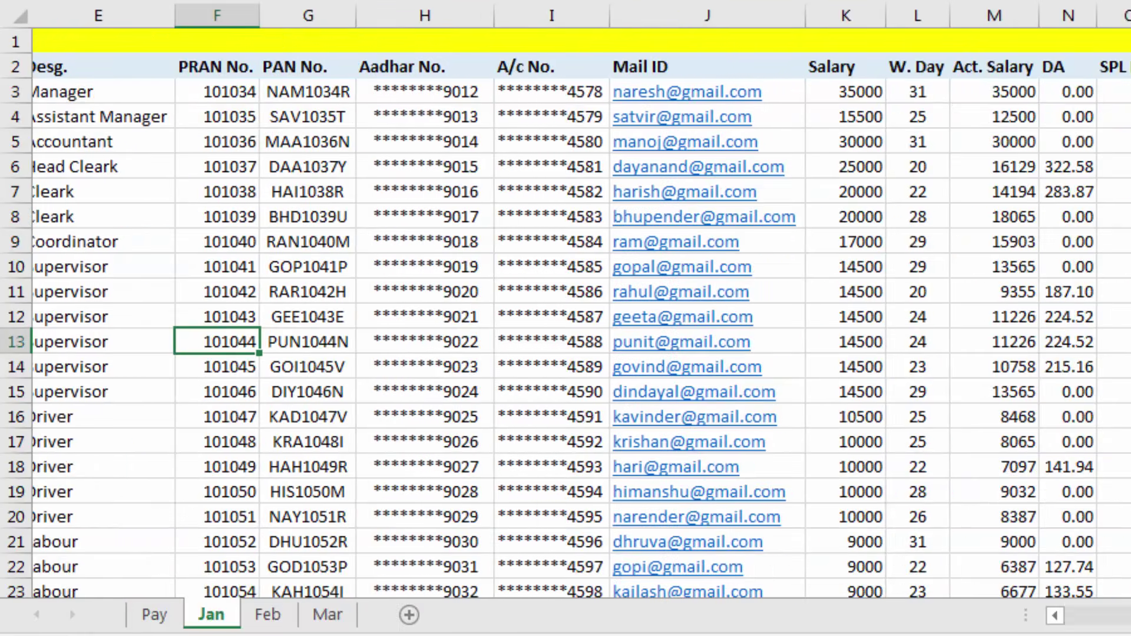
{"action": "scroll", "coordinate": [580, 312], "scroll_direction": "right", "scroll_amount": 3}
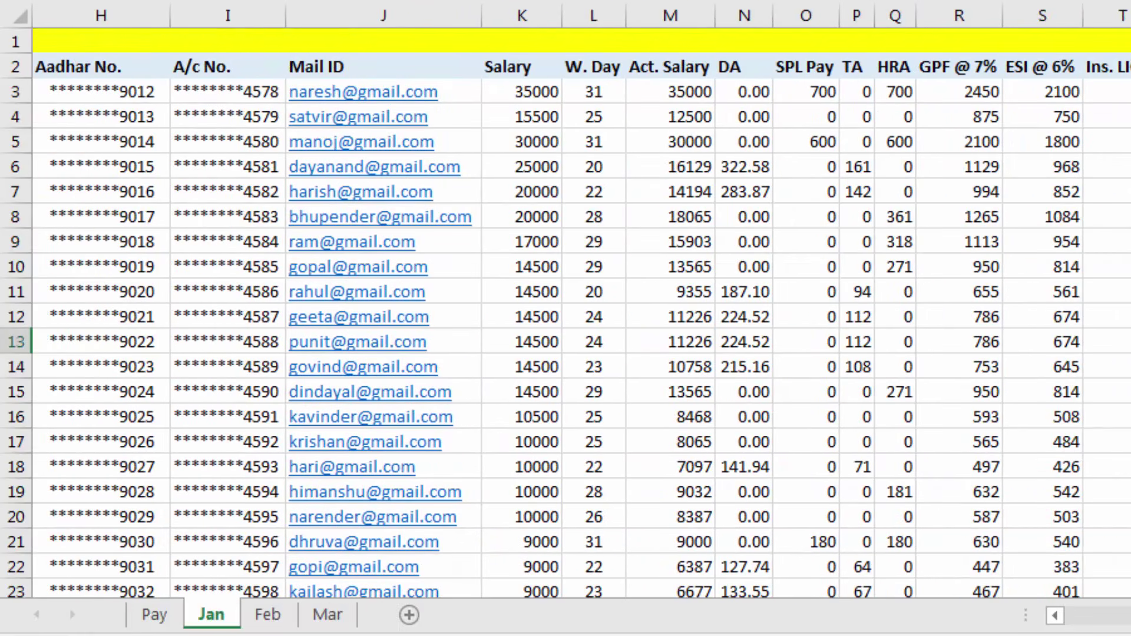
{"action": "scroll", "coordinate": [473, 442], "scroll_direction": "left", "scroll_amount": 7}
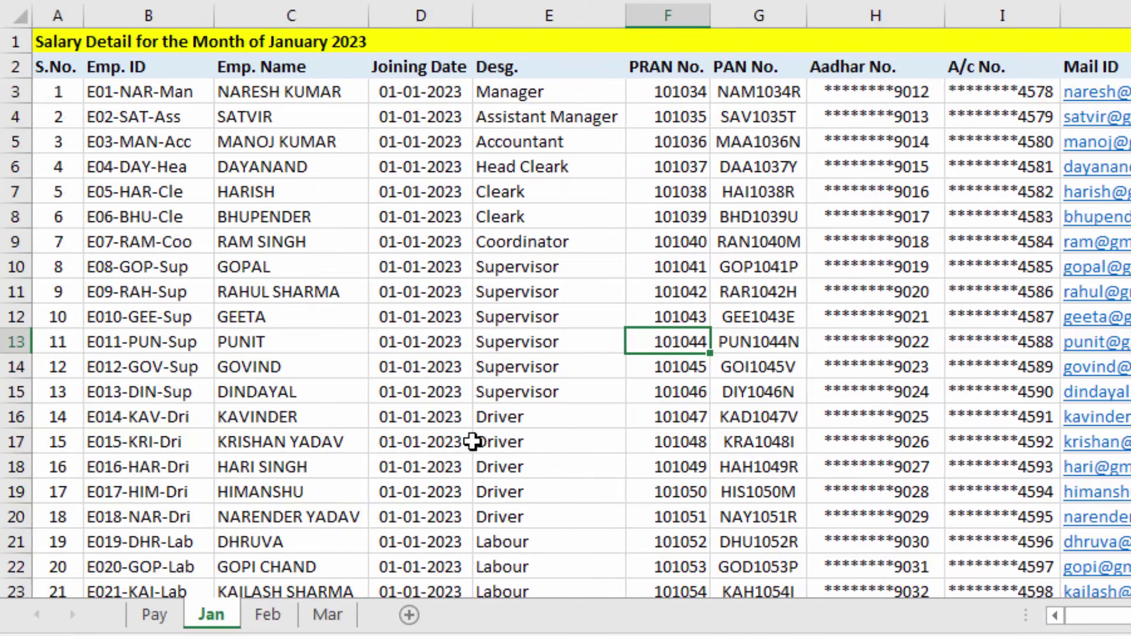
{"action": "left_click", "coordinate": [378, 272]}
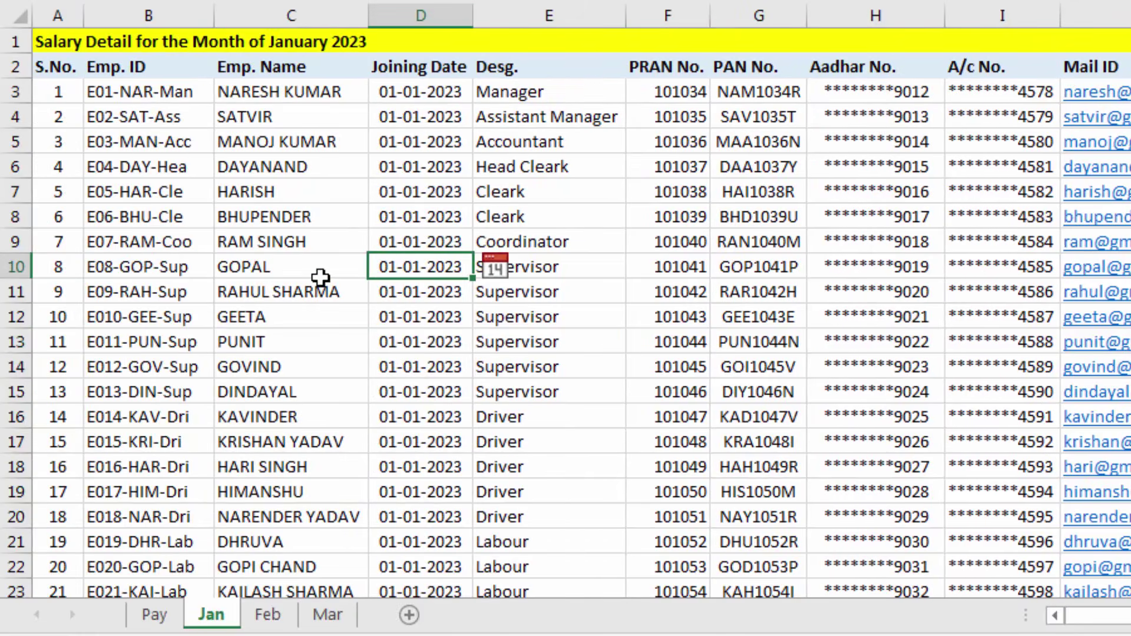
Review the pay slip's bank name, e-mail, basic pay and designation cells, then return to Jan
{"action": "key", "text": "ctrl+Page_Up"}
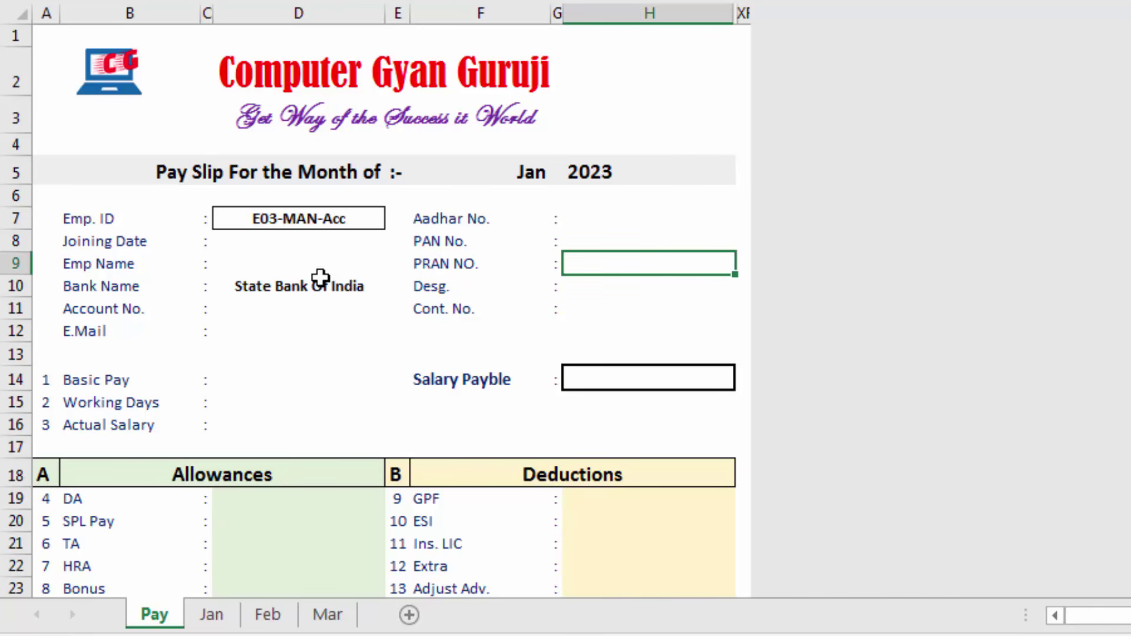
{"action": "left_click", "coordinate": [320, 288]}
{"action": "left_click", "coordinate": [315, 331]}
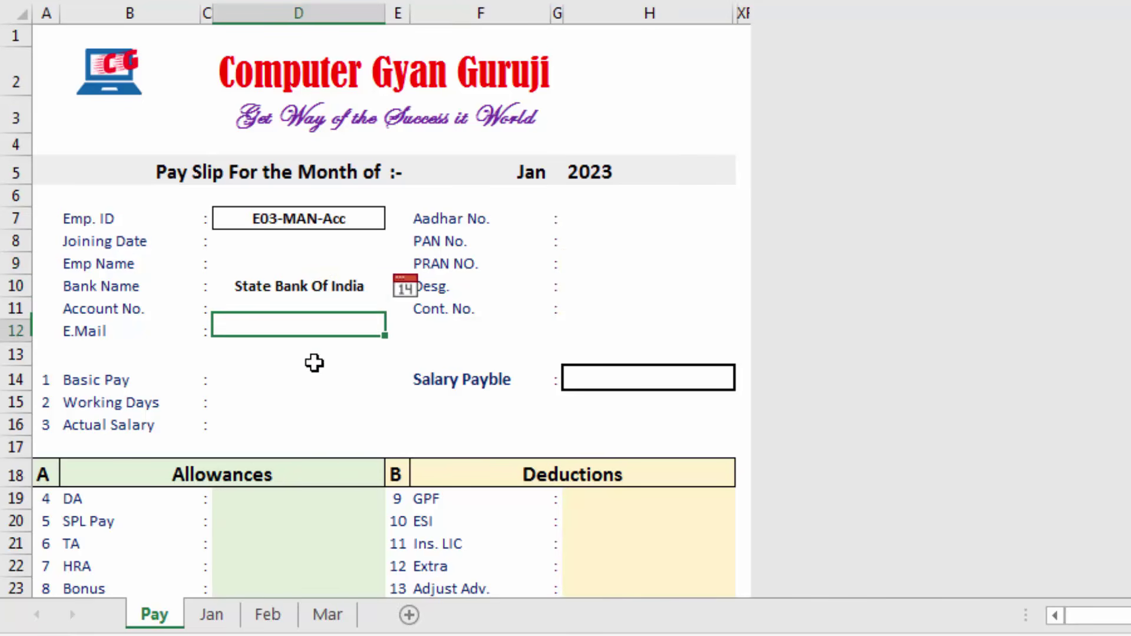
{"action": "left_click", "coordinate": [363, 376]}
{"action": "left_click", "coordinate": [663, 287]}
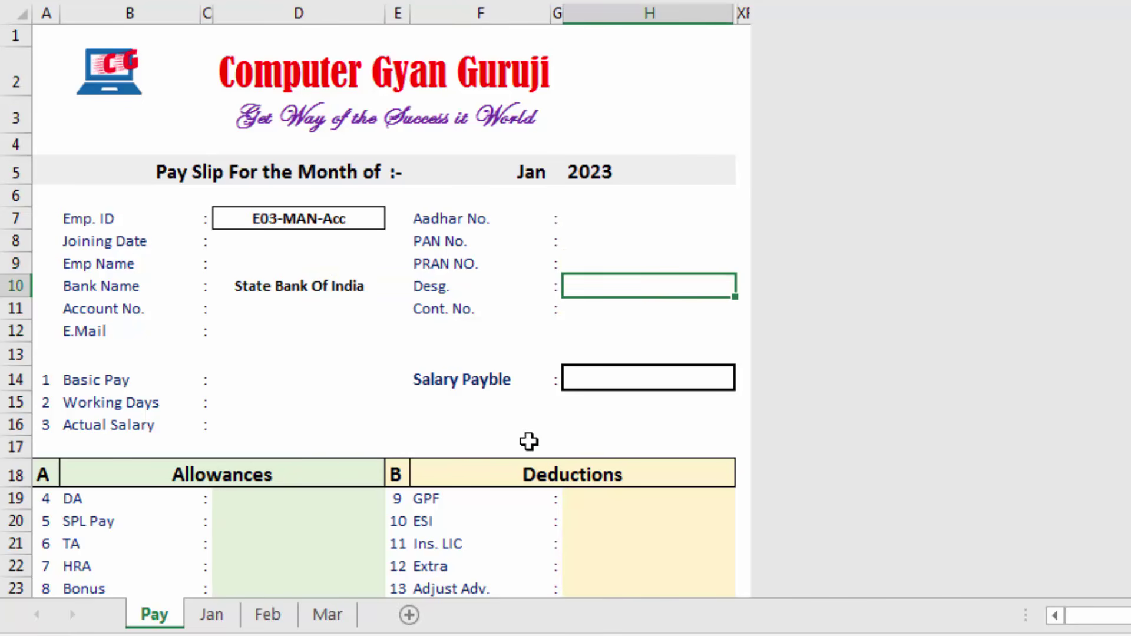
{"action": "left_click", "coordinate": [211, 616]}
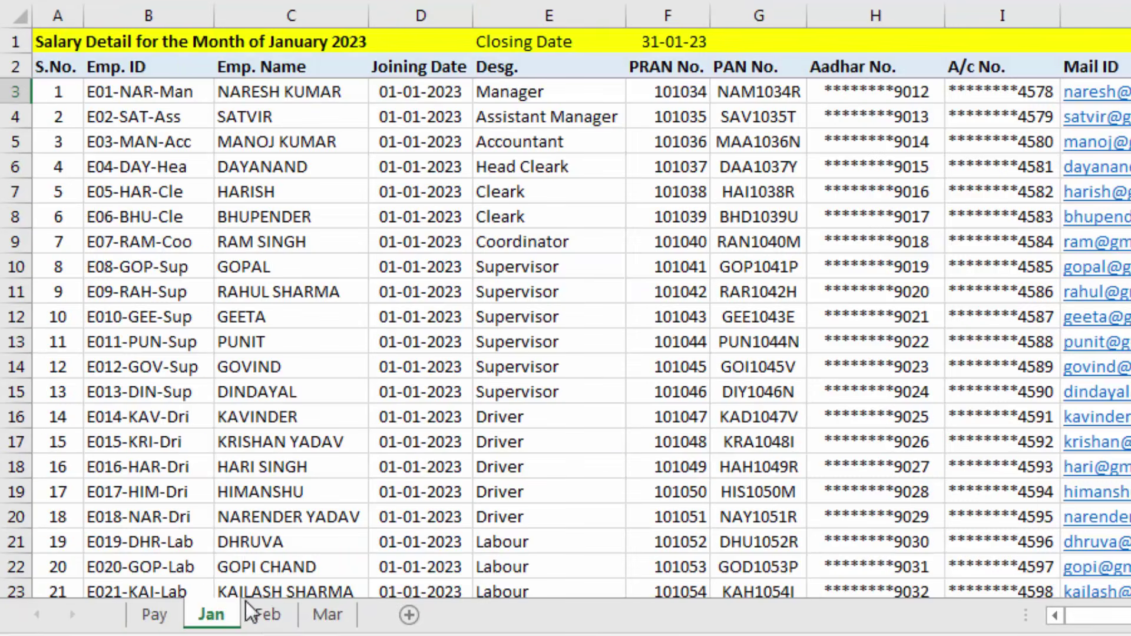
{"action": "left_click", "coordinate": [614, 365]}
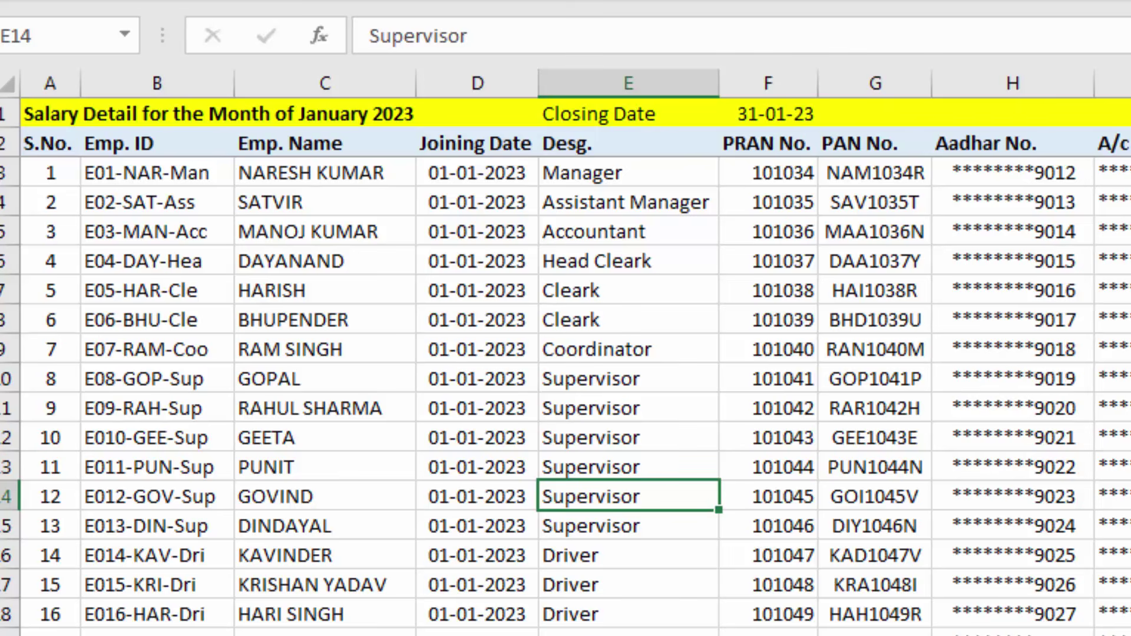
{"action": "left_click", "coordinate": [201, 175]}
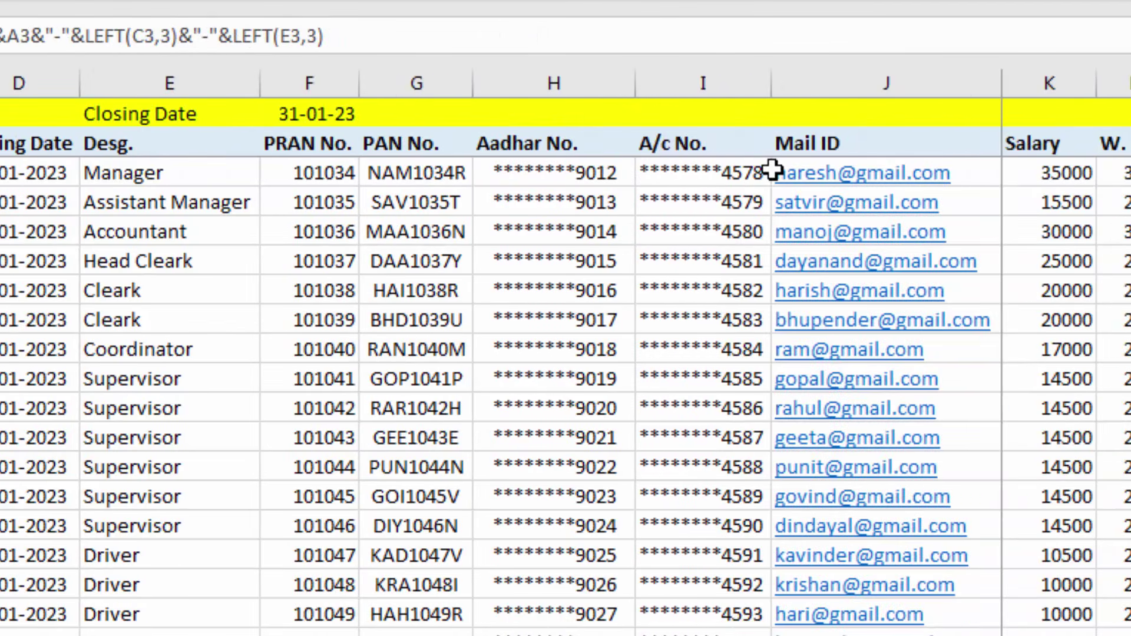
Remove the frozen panes from the Jan sheet with View > Freeze Panes > Unfreeze Panes
{"action": "left_click", "coordinate": [1071, 173]}
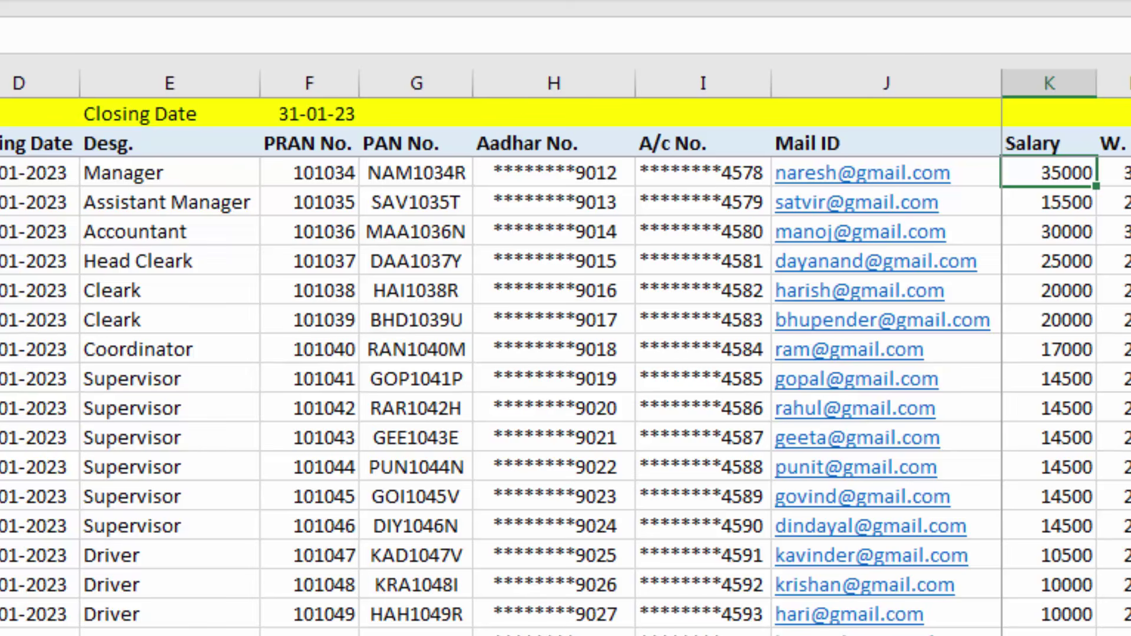
{"action": "scroll", "coordinate": [1066, 354], "scroll_direction": "right", "scroll_amount": 3}
{"action": "scroll", "coordinate": [1066, 354], "scroll_direction": "left", "scroll_amount": 1}
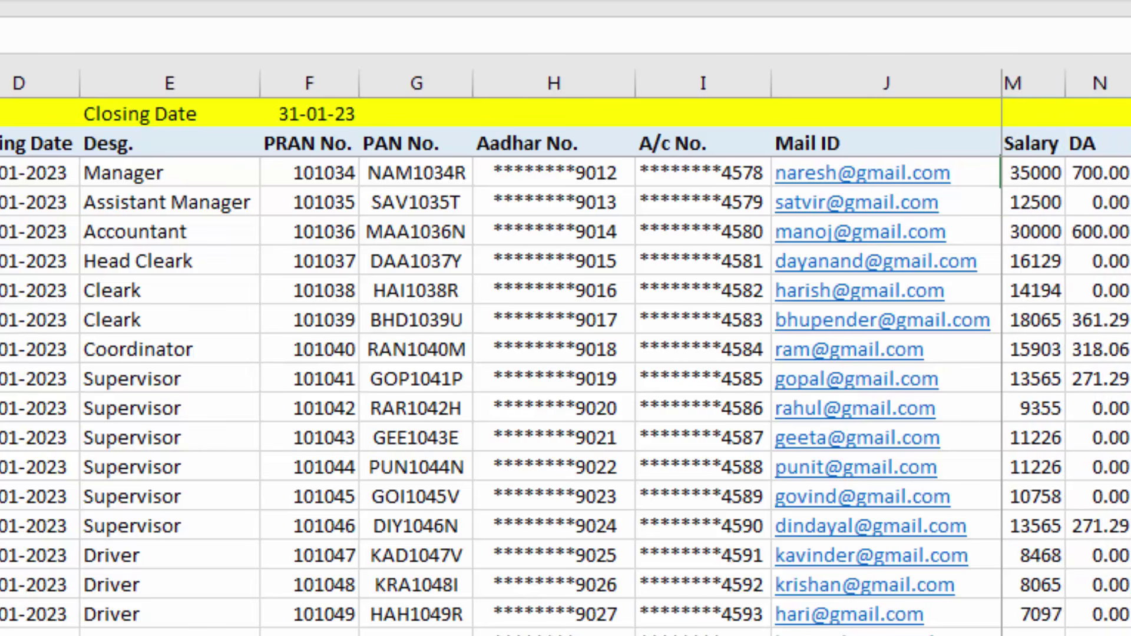
{"action": "scroll", "coordinate": [1066, 354], "scroll_direction": "left", "scroll_amount": 2}
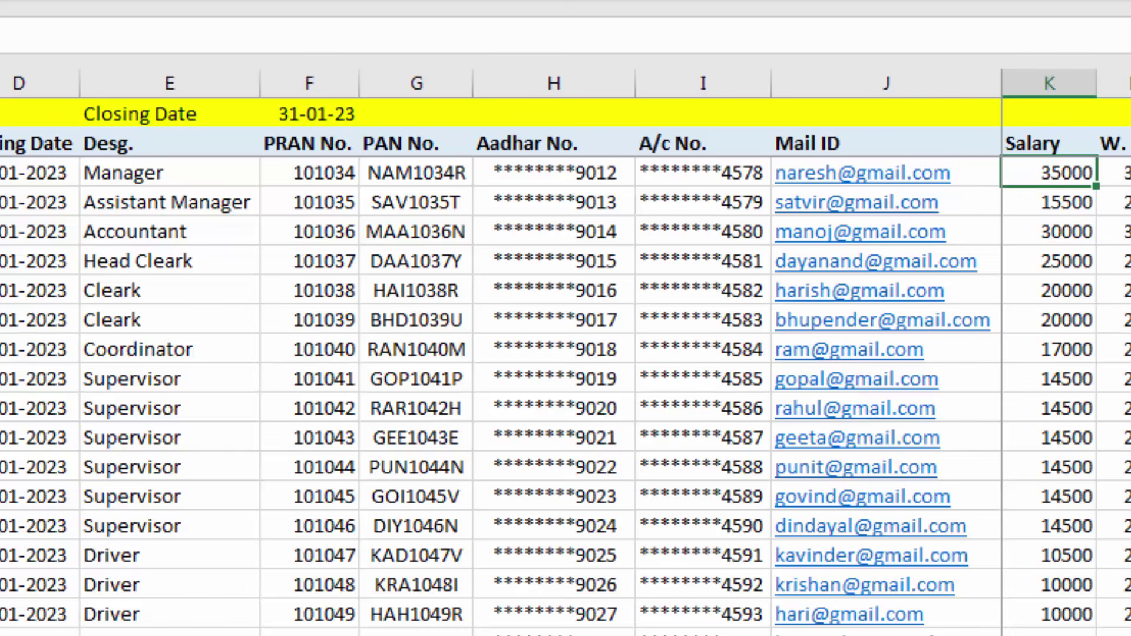
{"action": "left_click", "coordinate": [518, 0]}
{"action": "left_click", "coordinate": [583, 2]}
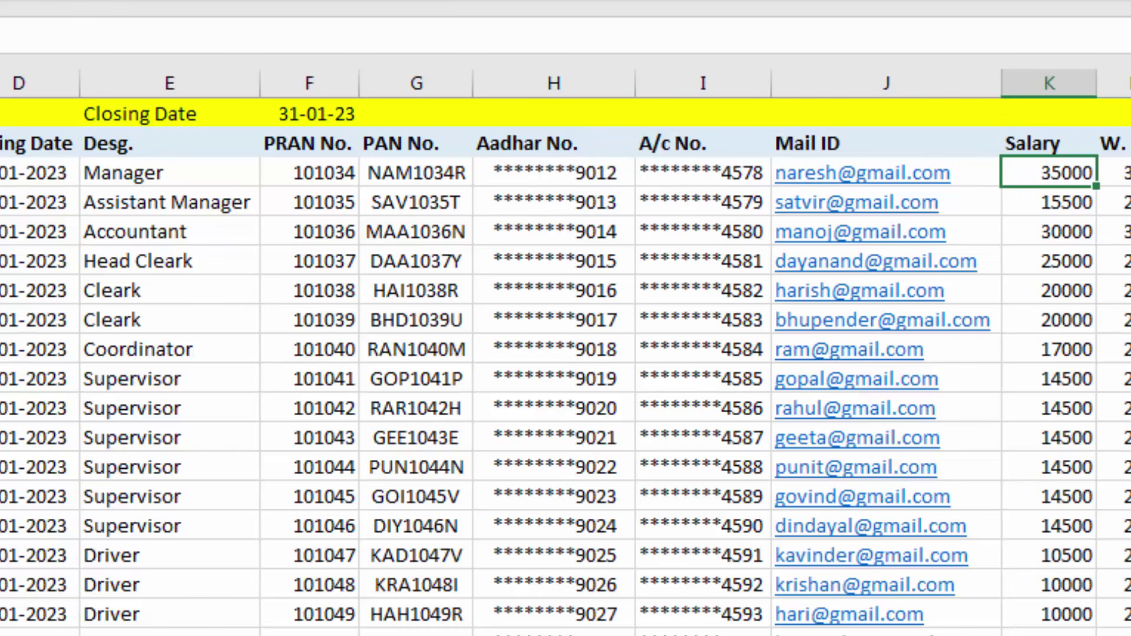
Inspect working days in L3 and the Act. Salary formula in M3
{"action": "scroll", "coordinate": [566, 353], "scroll_direction": "right", "scroll_amount": 6}
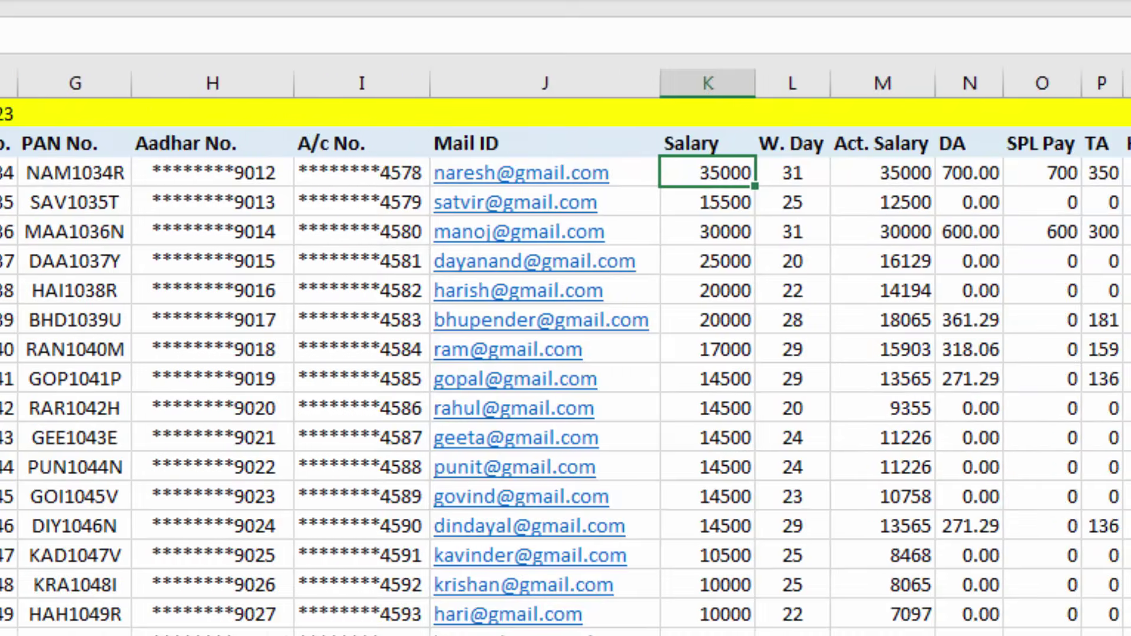
{"action": "scroll", "coordinate": [170, 238], "scroll_direction": "right", "scroll_amount": 3}
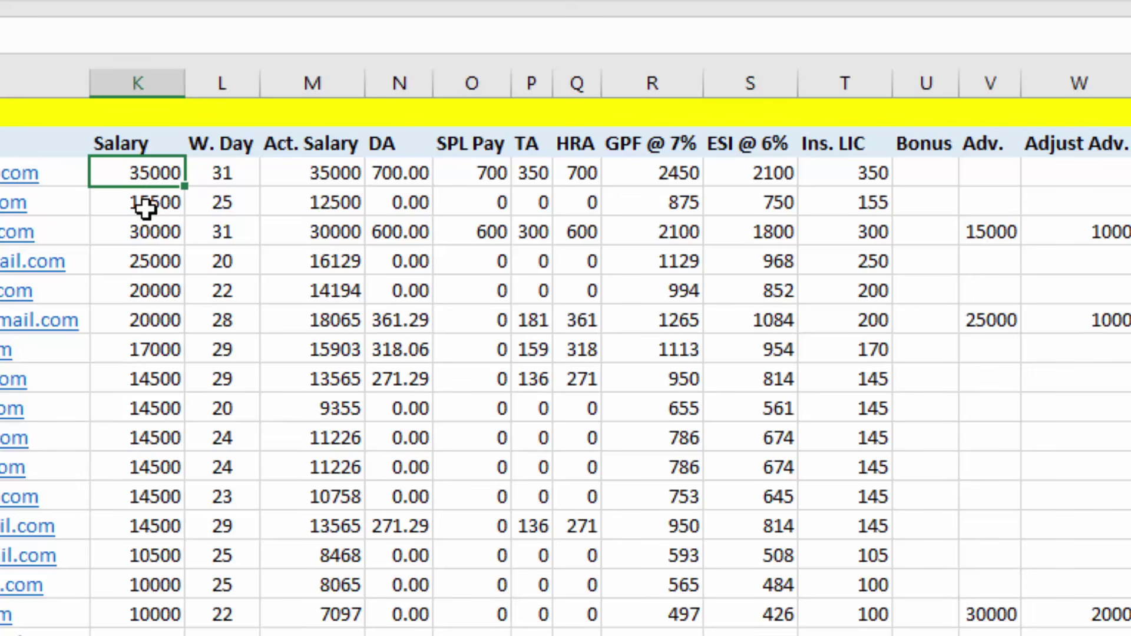
{"action": "left_click", "coordinate": [222, 172]}
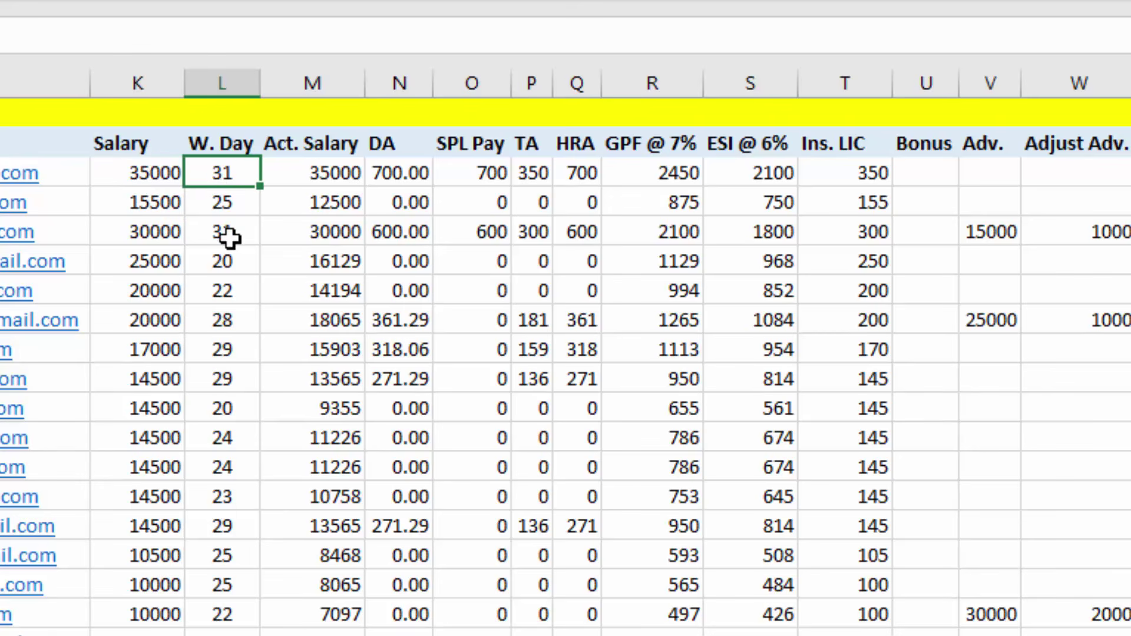
{"action": "left_click", "coordinate": [277, 180]}
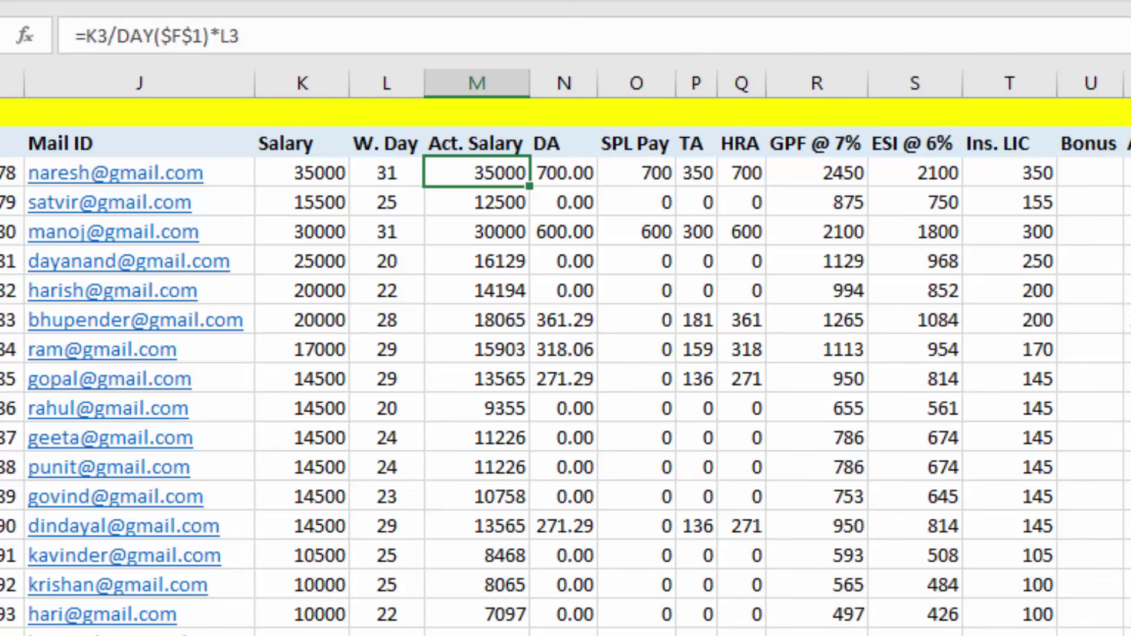
{"action": "scroll", "coordinate": [270, 437], "scroll_direction": "left", "scroll_amount": 8}
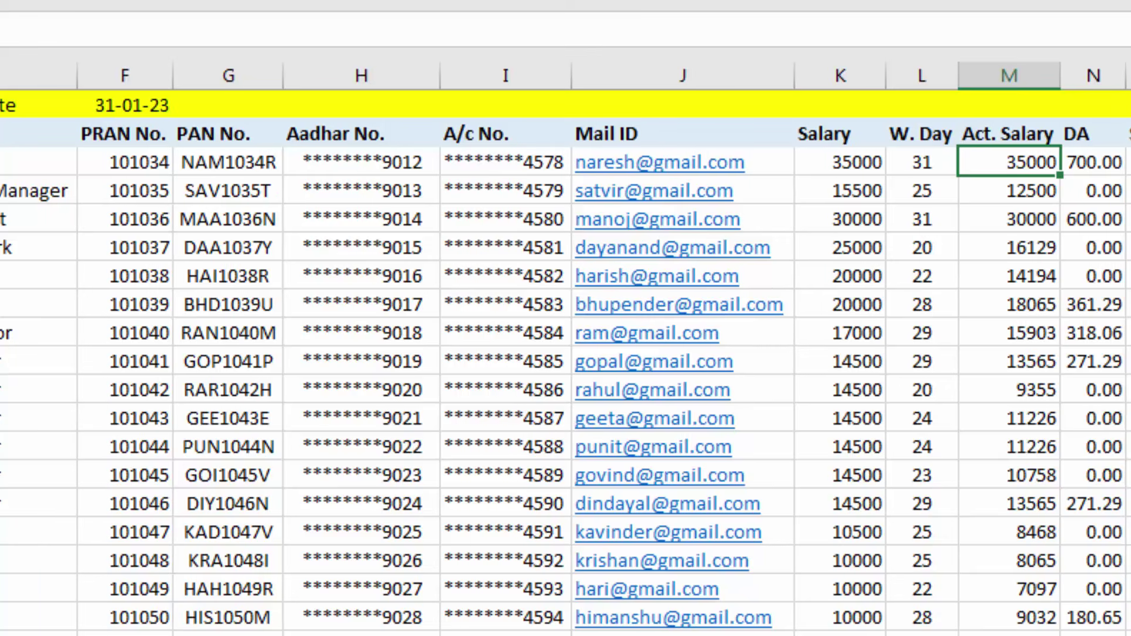
{"action": "scroll", "coordinate": [565, 353], "scroll_direction": "right", "scroll_amount": 6}
{"action": "scroll", "coordinate": [566, 353], "scroll_direction": "right", "scroll_amount": 2}
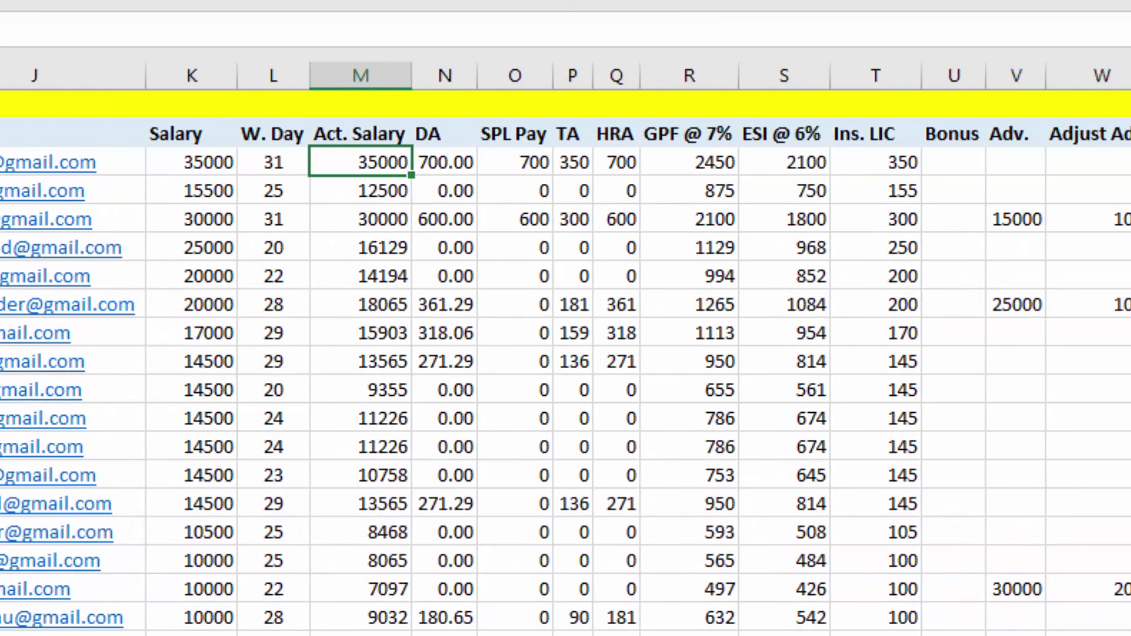
{"action": "scroll", "coordinate": [730, 270], "scroll_direction": "left", "scroll_amount": 3}
{"action": "left_click", "coordinate": [487, 162]}
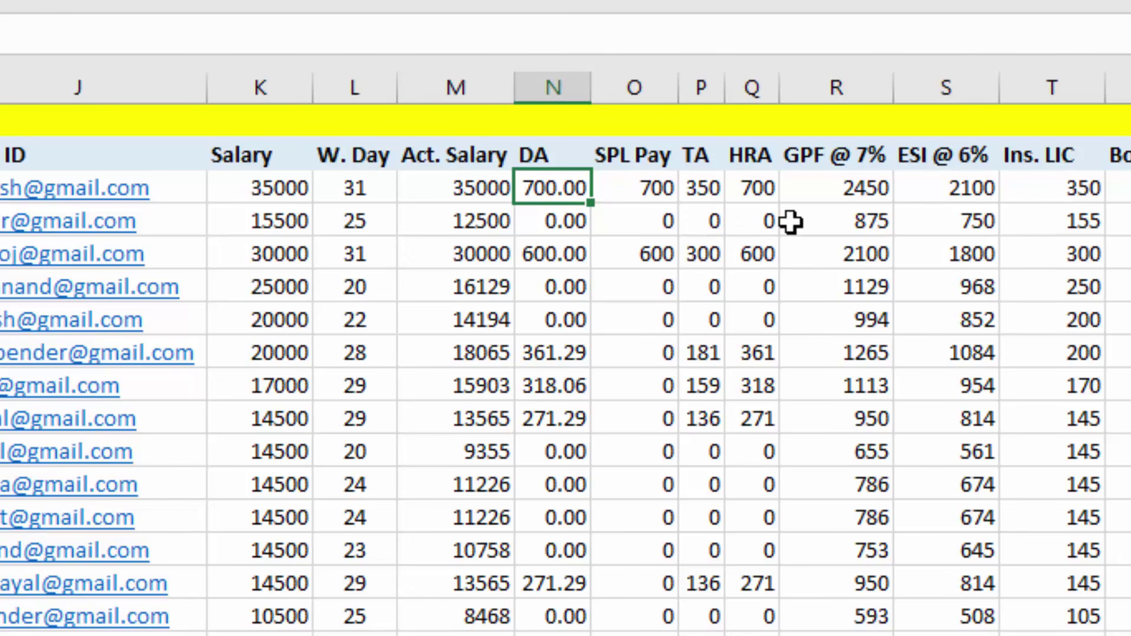
{"action": "scroll", "coordinate": [790, 222], "scroll_direction": "down", "scroll_amount": 7}
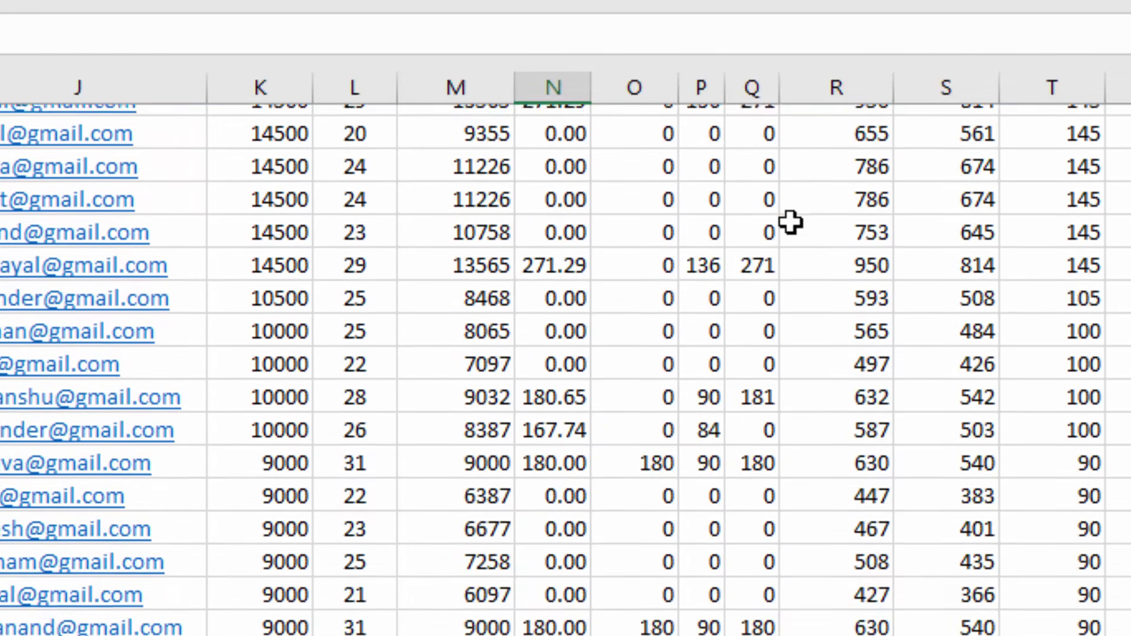
{"action": "scroll", "coordinate": [790, 255], "scroll_direction": "up", "scroll_amount": 8}
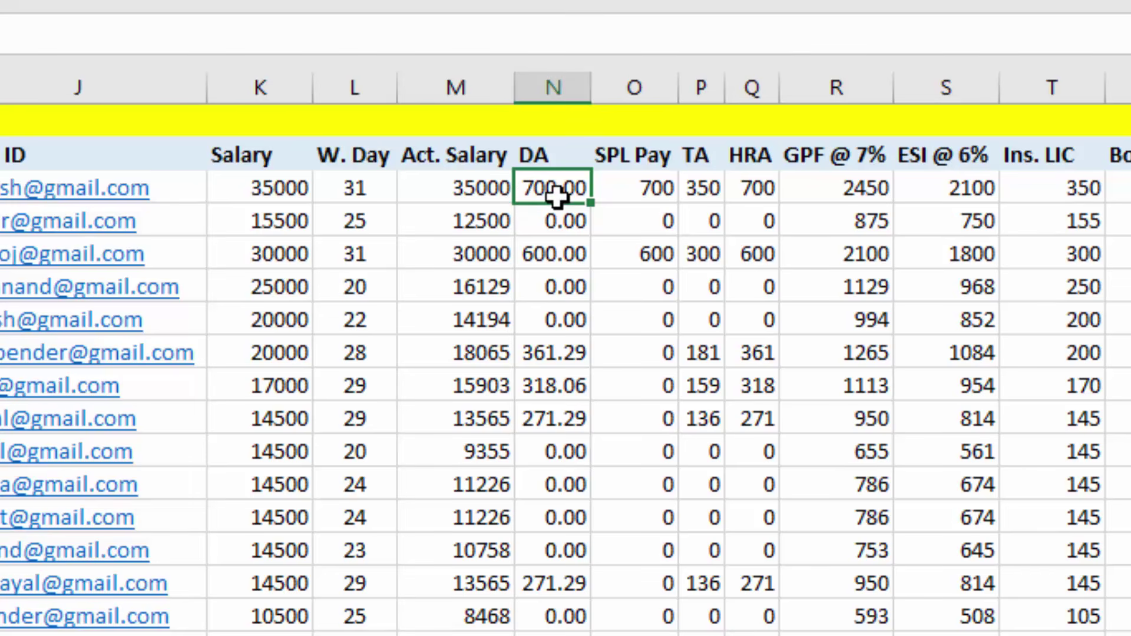
Confirm the DA formula in N3 and complete the SPL Pay formula in O3, returning 700
{"action": "double_click", "coordinate": [553, 195]}
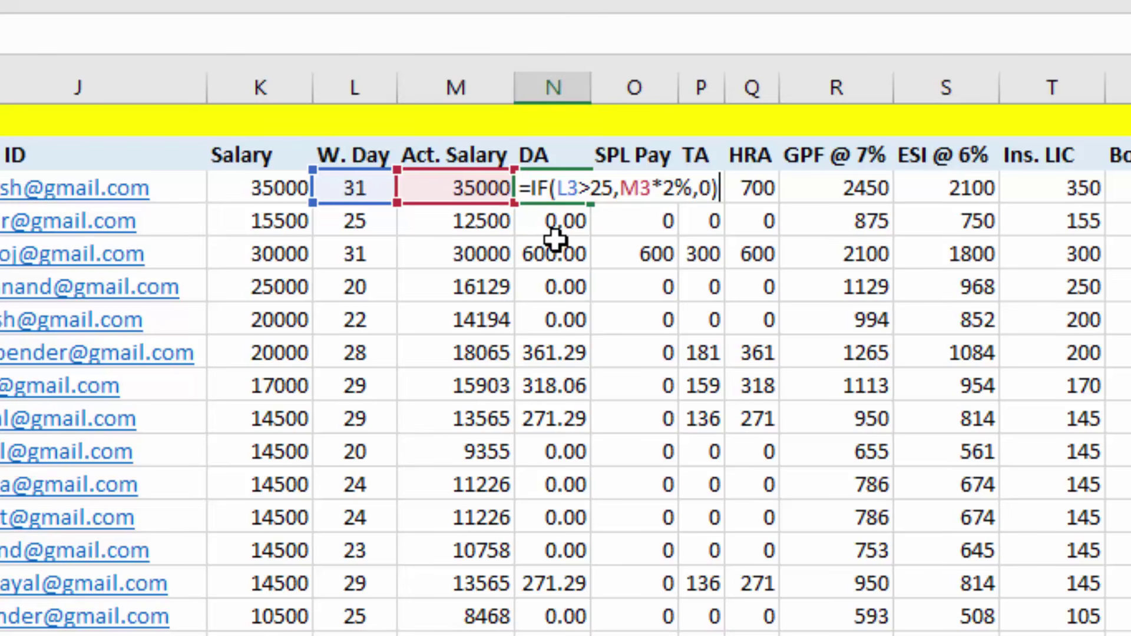
{"action": "key", "text": "ctrl+Return"}
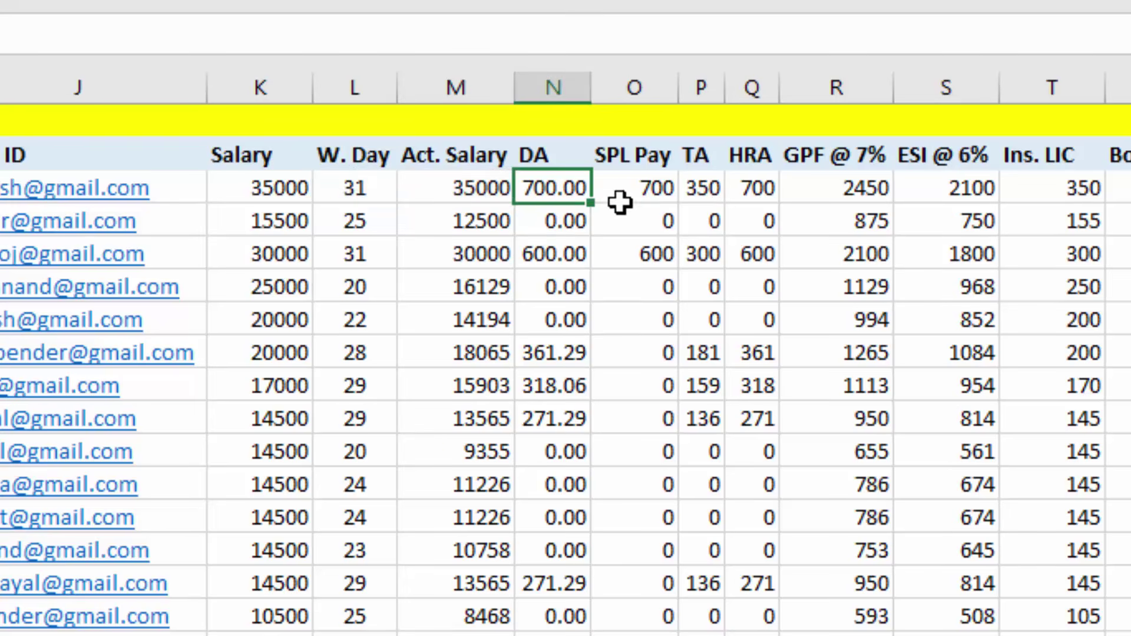
{"action": "left_click", "coordinate": [631, 190]}
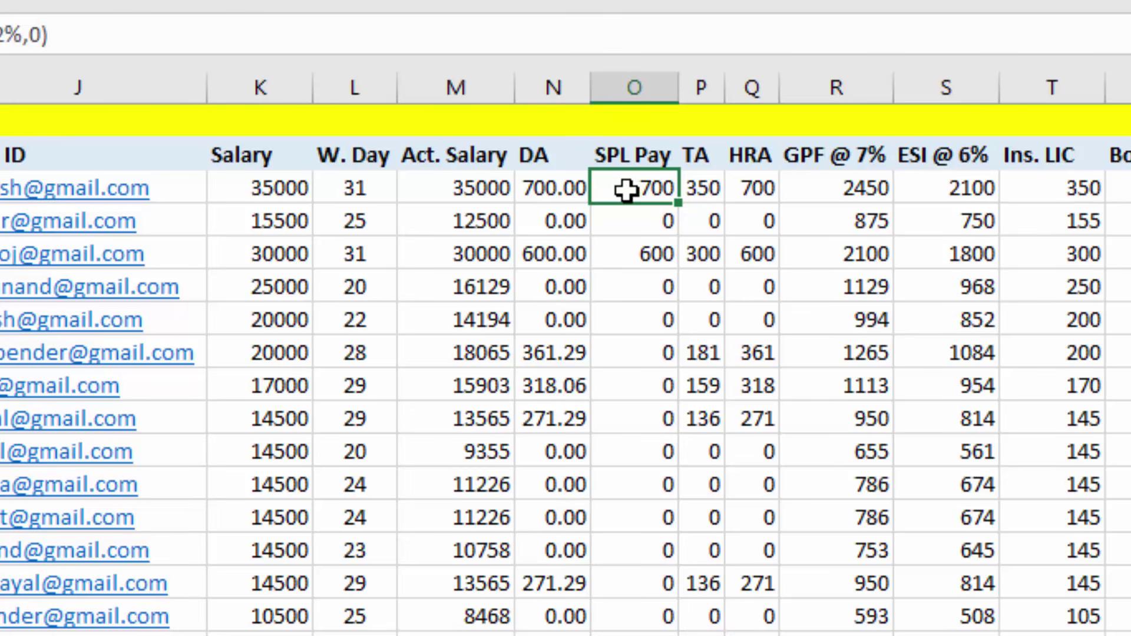
{"action": "double_click", "coordinate": [596, 203]}
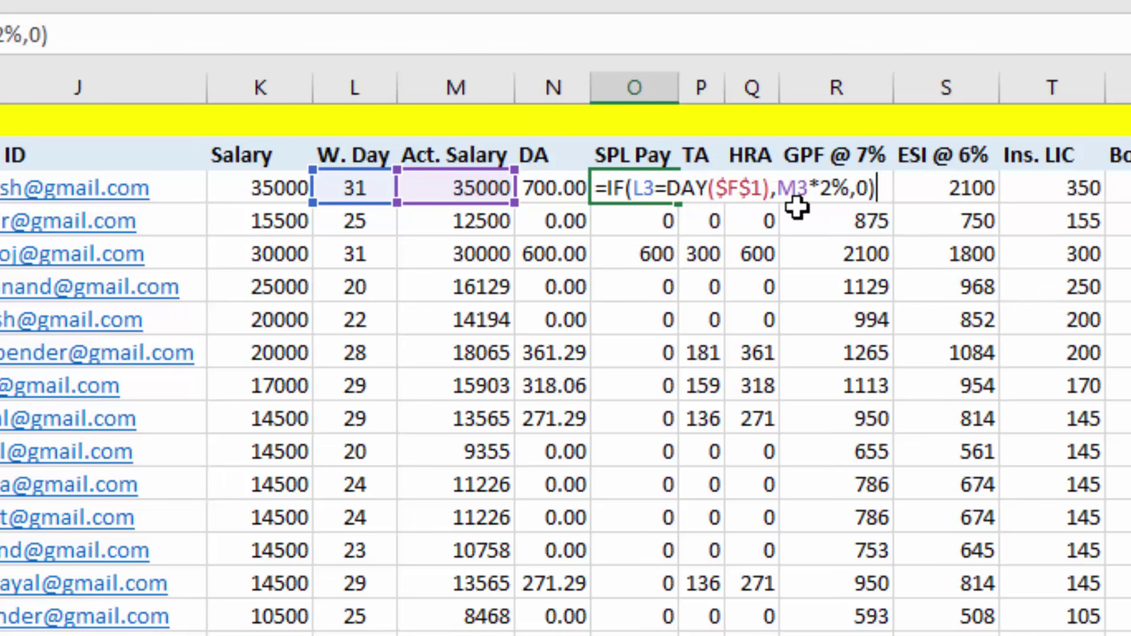
{"action": "key", "text": "ctrl+Return"}
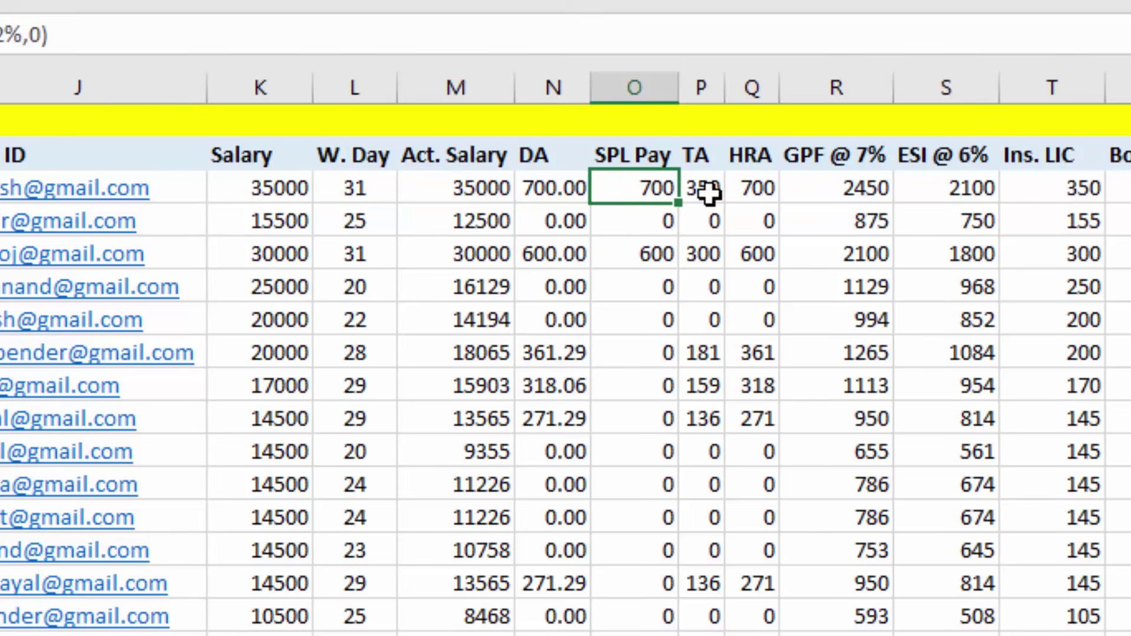
{"action": "left_click", "coordinate": [709, 194]}
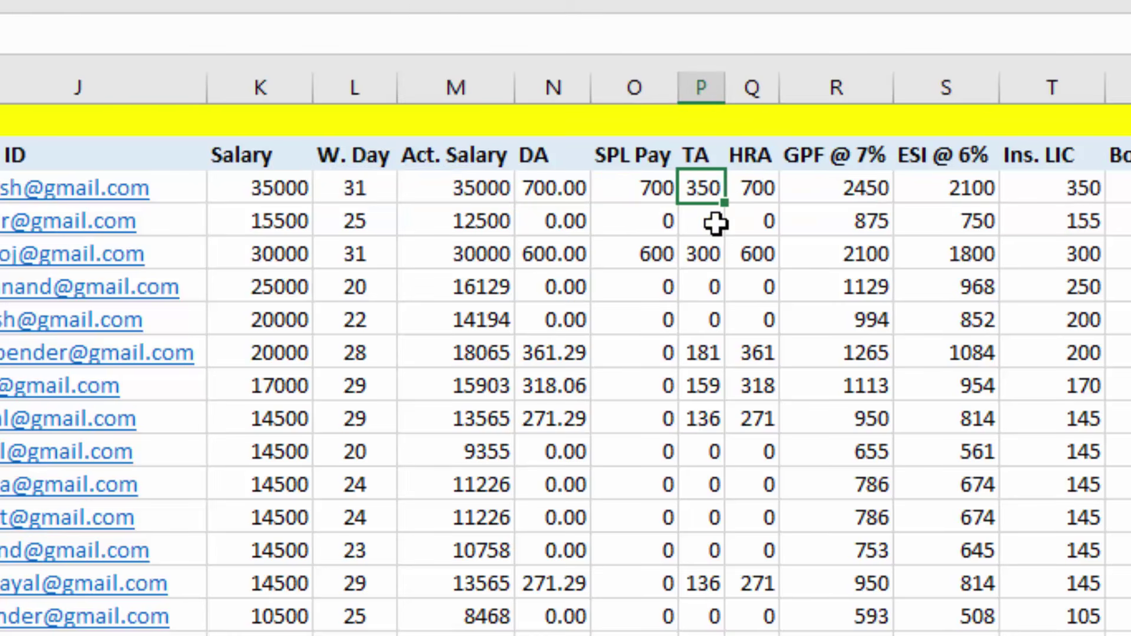
{"action": "key", "text": "F2"}
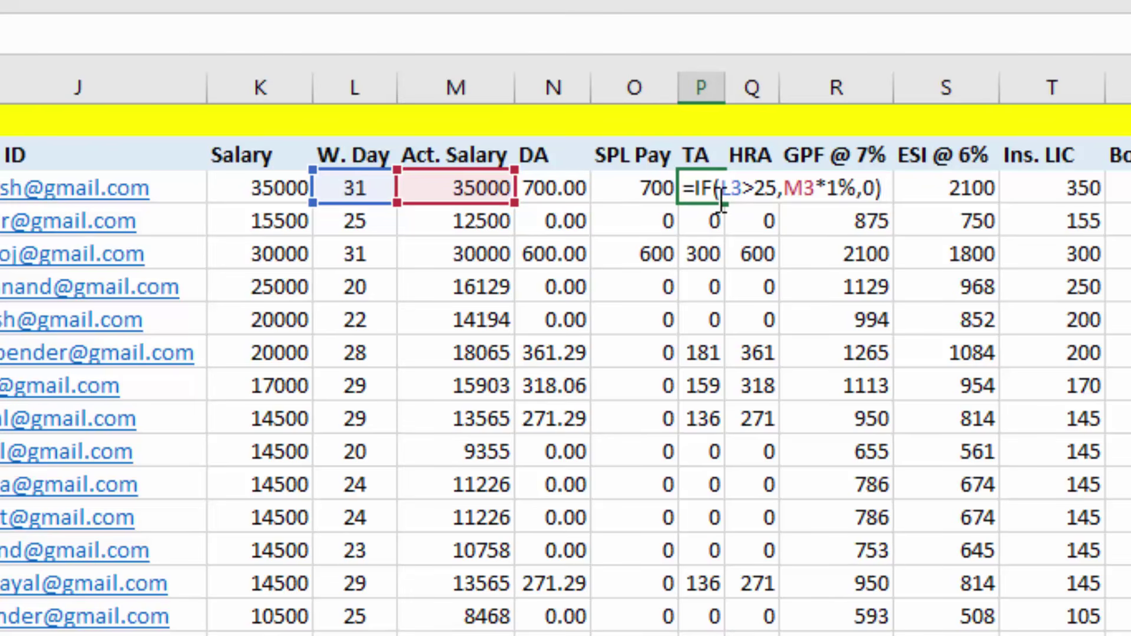
{"action": "key", "text": "F1"}
{"action": "key", "text": "Escape"}
{"action": "left_click", "coordinate": [756, 192]}
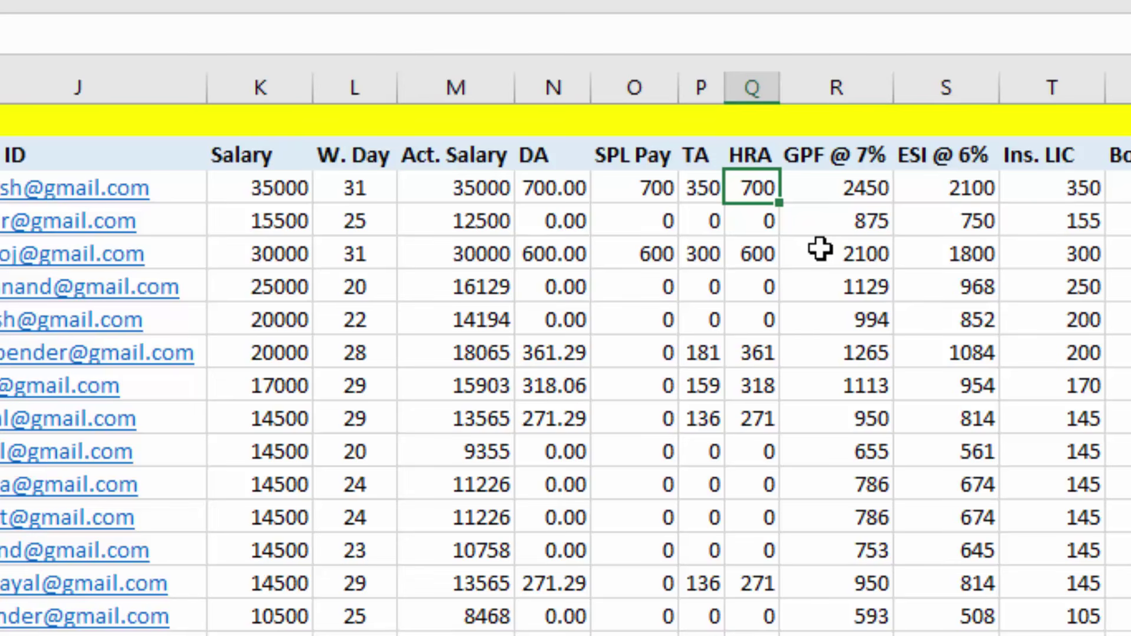
{"action": "left_click", "coordinate": [831, 191]}
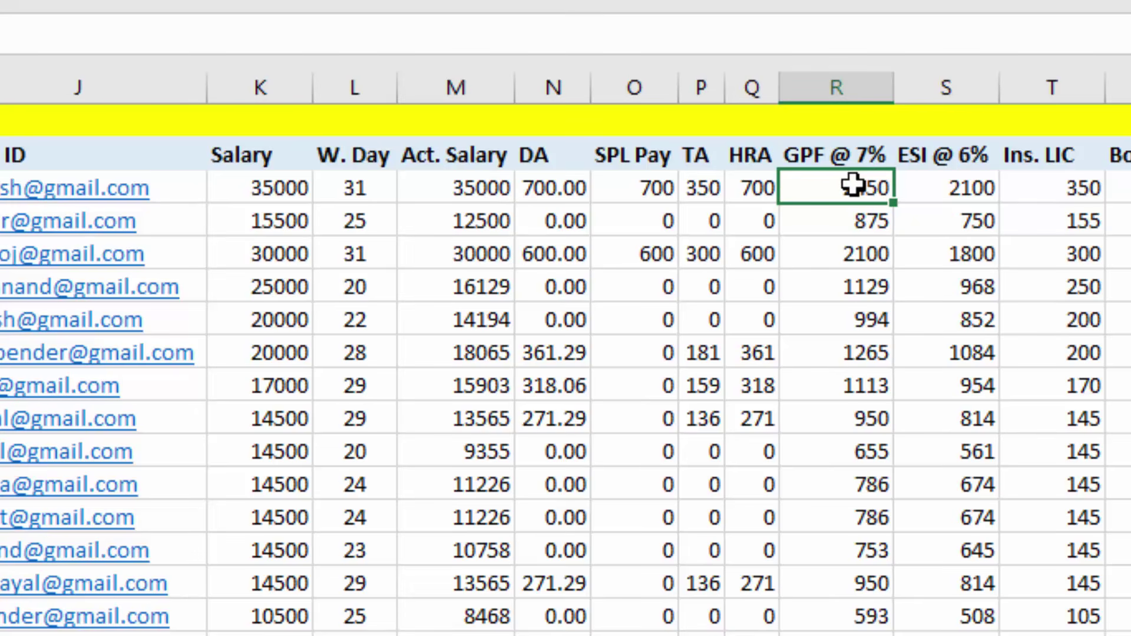
{"action": "left_click", "coordinate": [938, 189]}
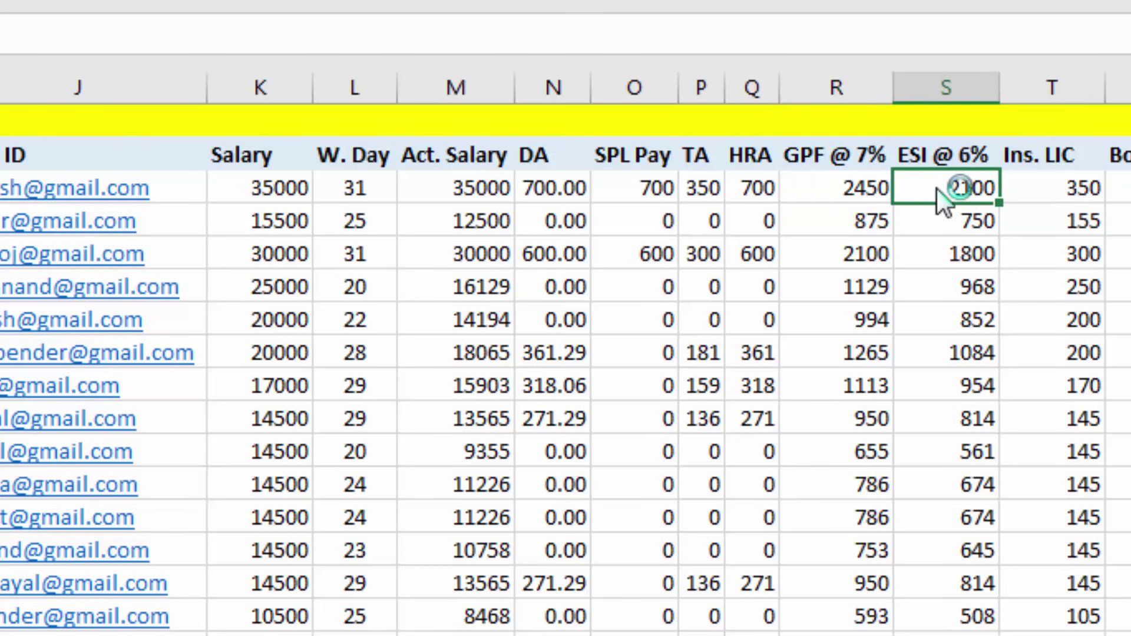
Inspect the Ins. LIC value in T3 and the empty Bonus cells below it
{"action": "scroll", "coordinate": [931, 200], "scroll_direction": "right", "scroll_amount": 3}
{"action": "scroll", "coordinate": [1055, 272], "scroll_direction": "right", "scroll_amount": 1}
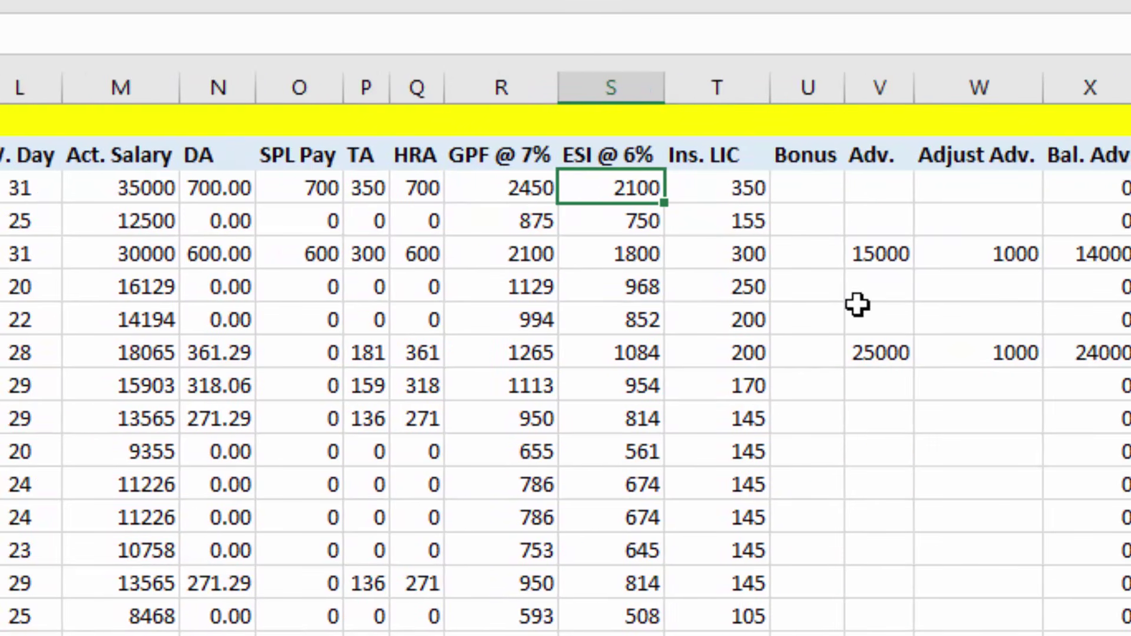
{"action": "left_click", "coordinate": [733, 185]}
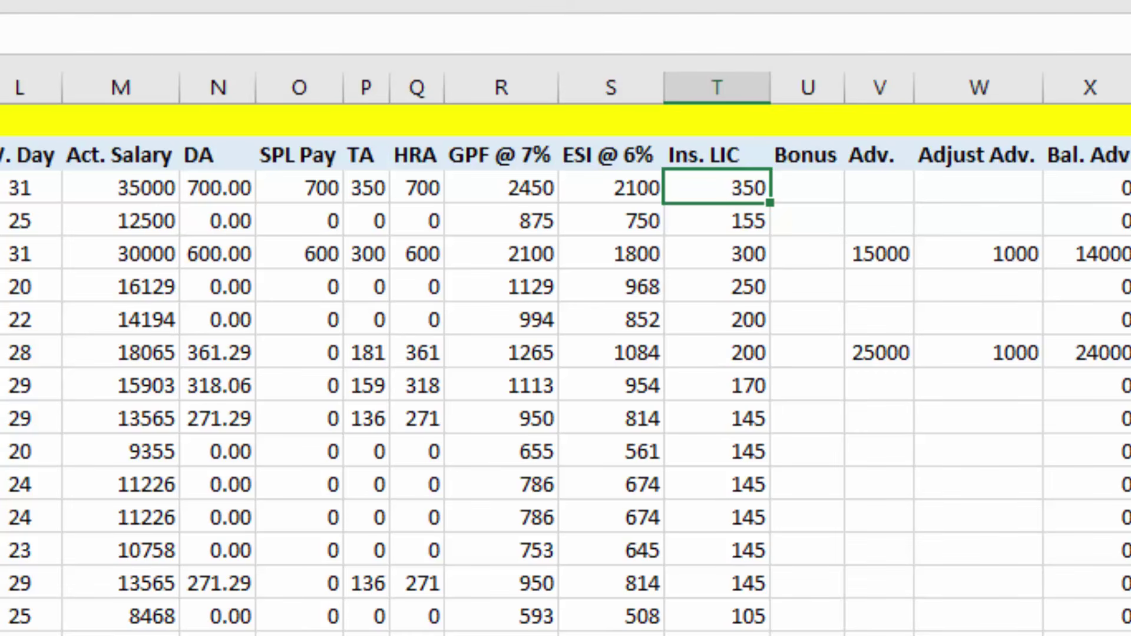
{"action": "left_click", "coordinate": [814, 187]}
{"action": "left_click", "coordinate": [815, 254]}
{"action": "left_click", "coordinate": [826, 308]}
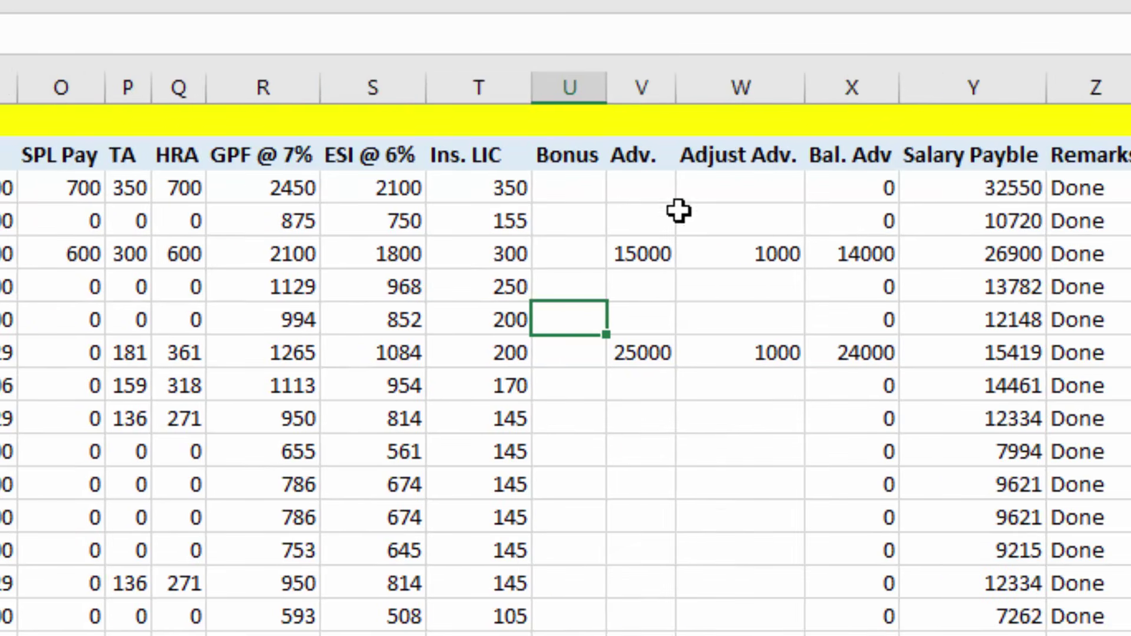
Highlight the Adv. and Adjust Adv. columns and review V3 15000, W3 1000, X3 14000, Y3 26900
{"action": "left_click_drag", "start_coordinate": [885, 191], "coordinate": [884, 440]}
{"action": "left_click_drag", "start_coordinate": [646, 440], "coordinate": [646, 442]}
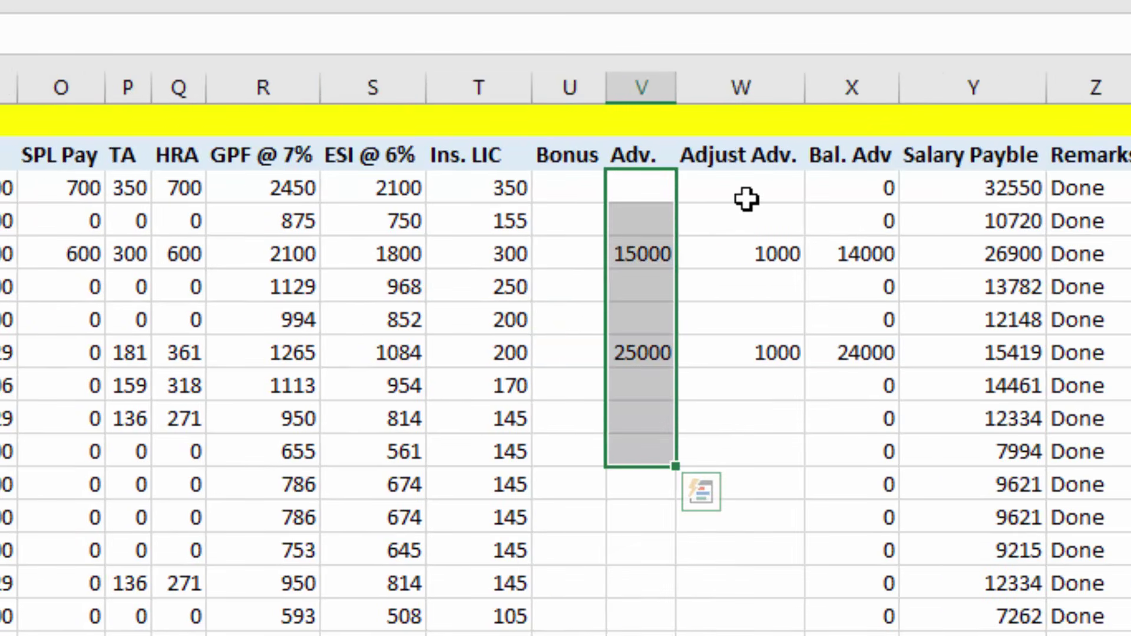
{"action": "left_click_drag", "start_coordinate": [747, 199], "coordinate": [748, 387]}
{"action": "left_click", "coordinate": [868, 212]}
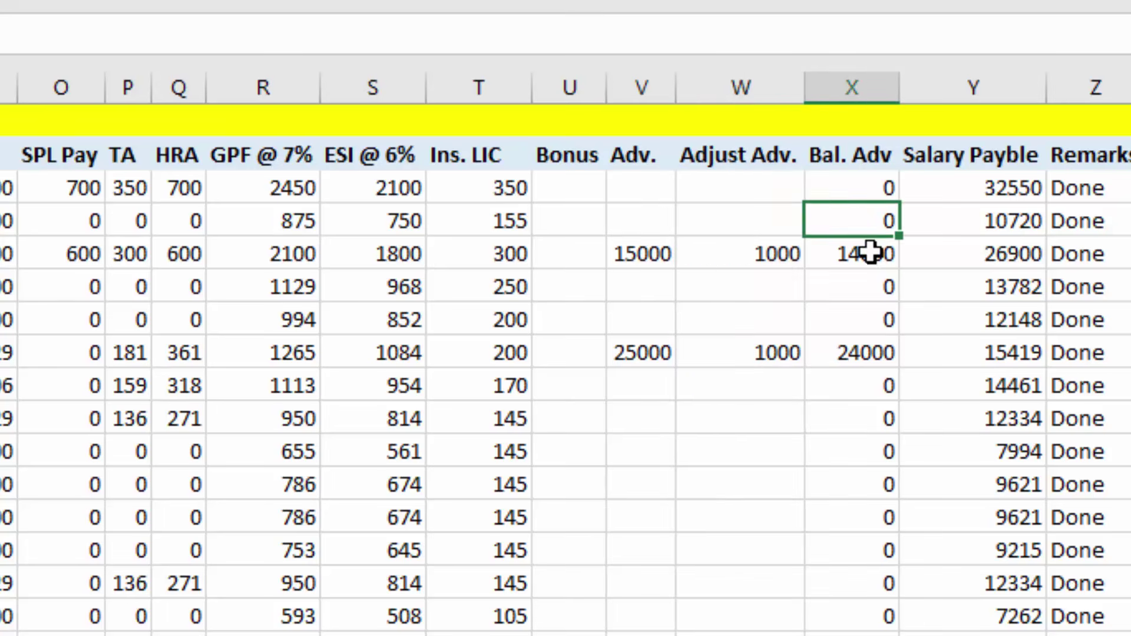
{"action": "left_click", "coordinate": [871, 252]}
{"action": "left_click", "coordinate": [663, 248]}
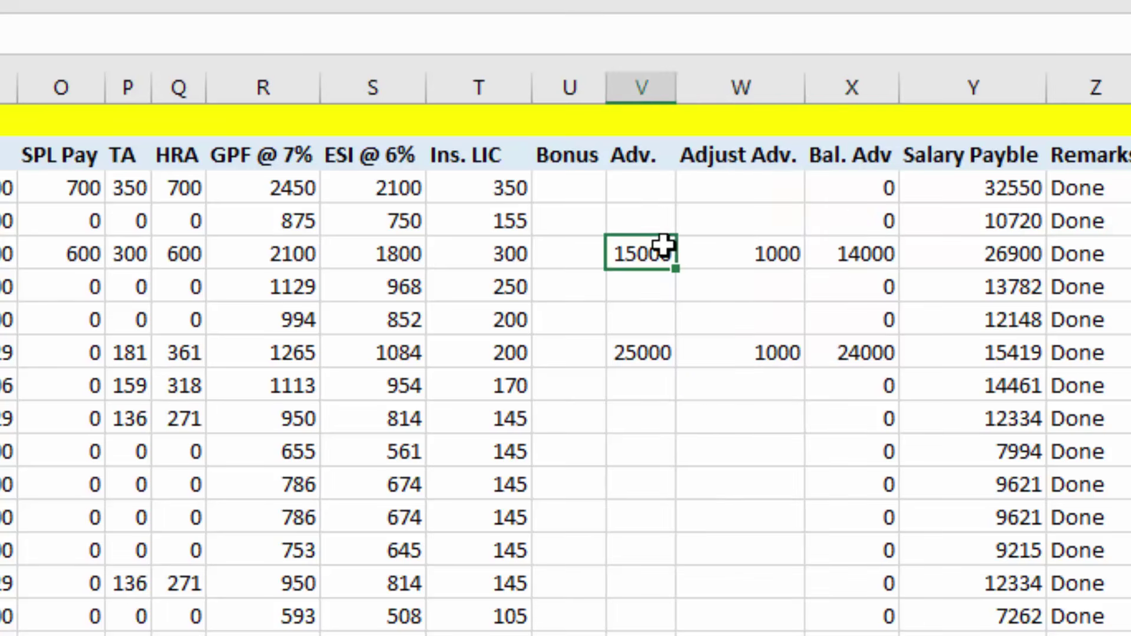
{"action": "left_click", "coordinate": [745, 247]}
{"action": "left_click", "coordinate": [859, 252]}
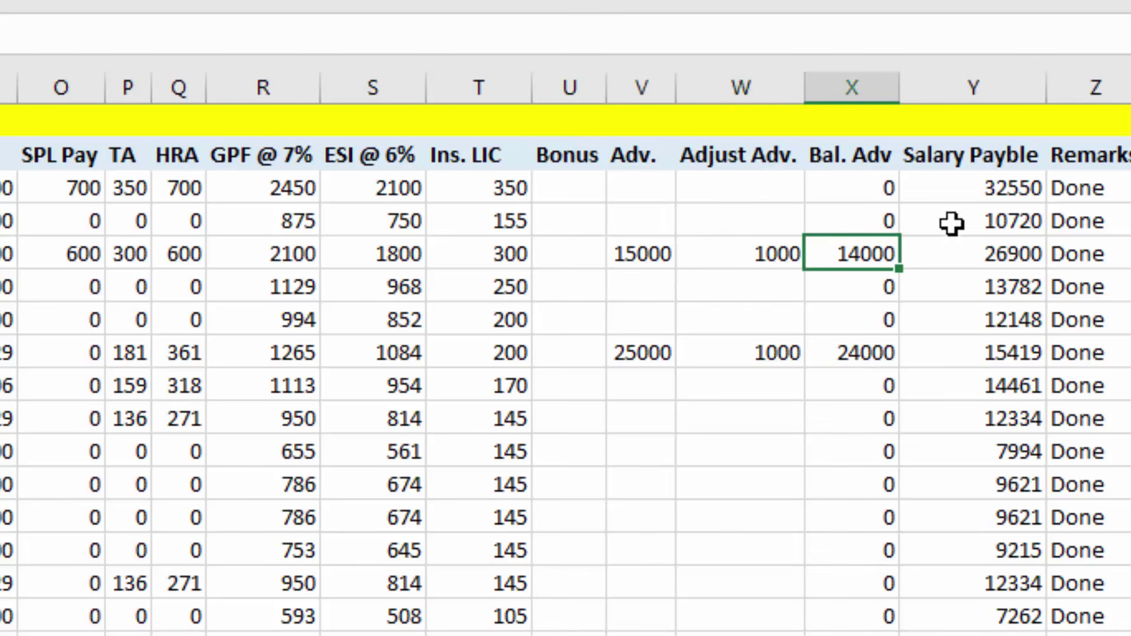
{"action": "left_click", "coordinate": [953, 245]}
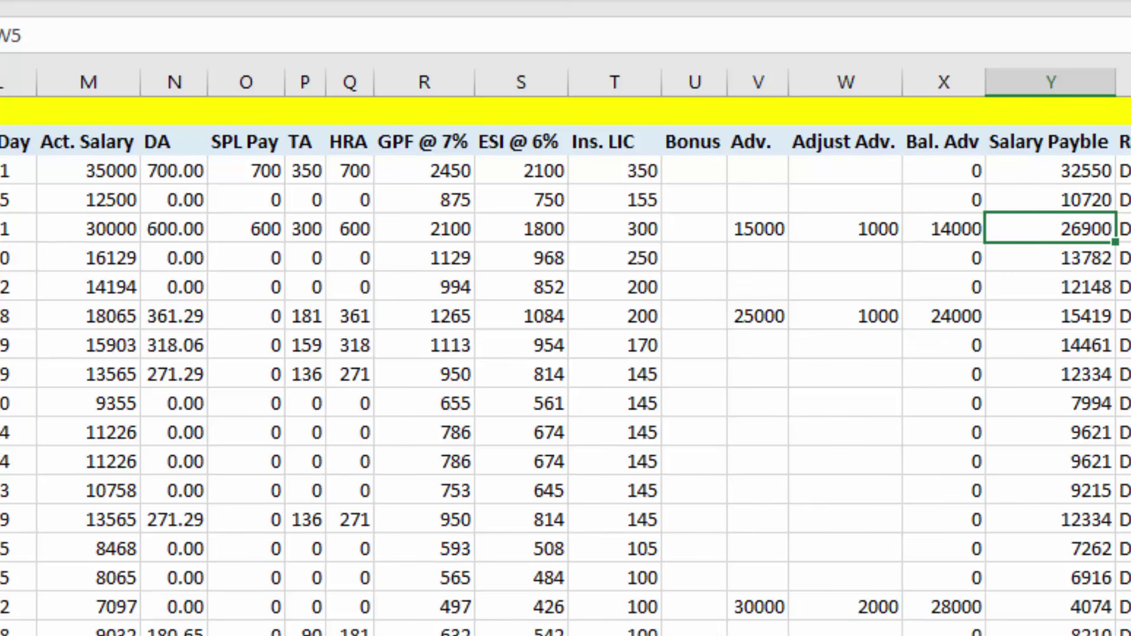
{"action": "scroll", "coordinate": [565, 352], "scroll_direction": "left", "scroll_amount": 8}
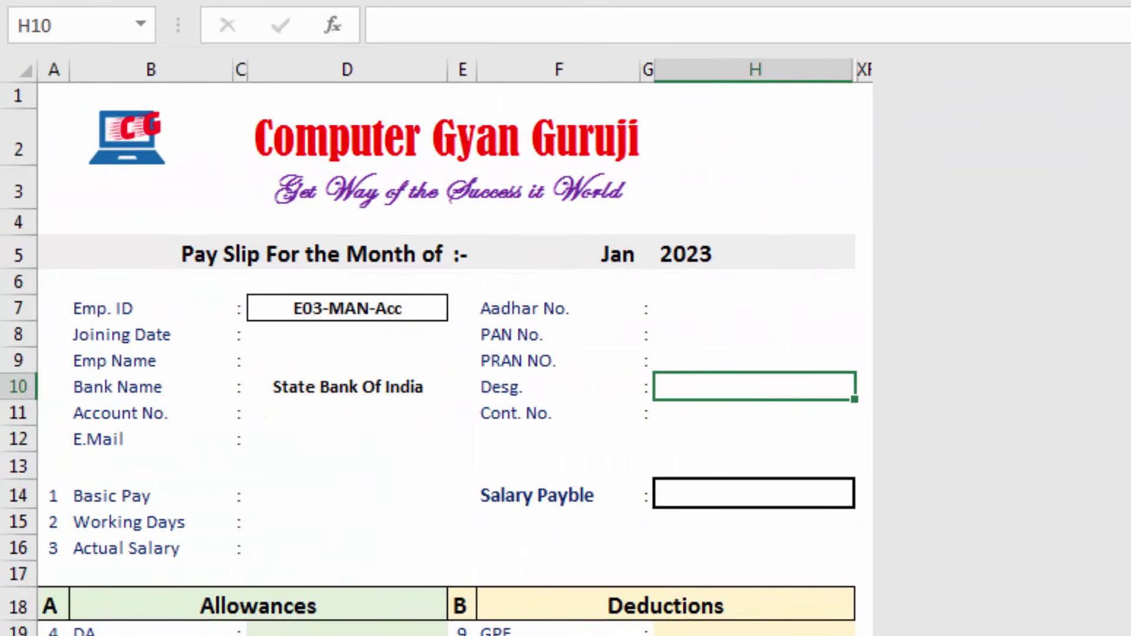
Select rows 63 through the sheet's last row and hide them
{"action": "left_click", "coordinate": [294, 357]}
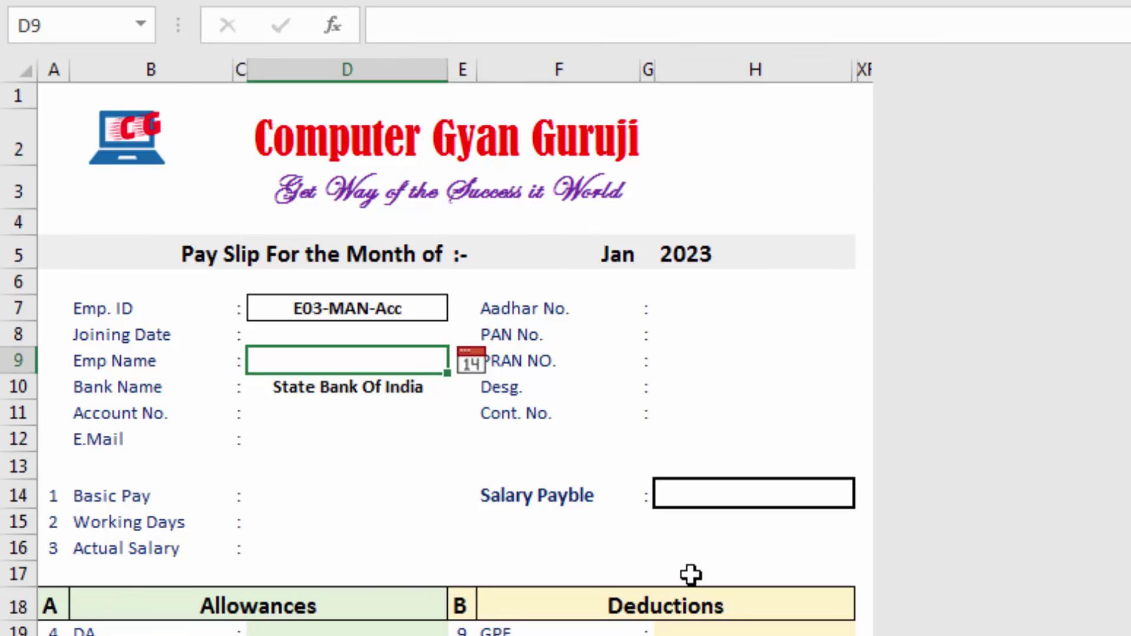
{"action": "scroll", "coordinate": [690, 576], "scroll_direction": "down", "scroll_amount": 10}
{"action": "scroll", "coordinate": [696, 589], "scroll_direction": "up", "scroll_amount": 5}
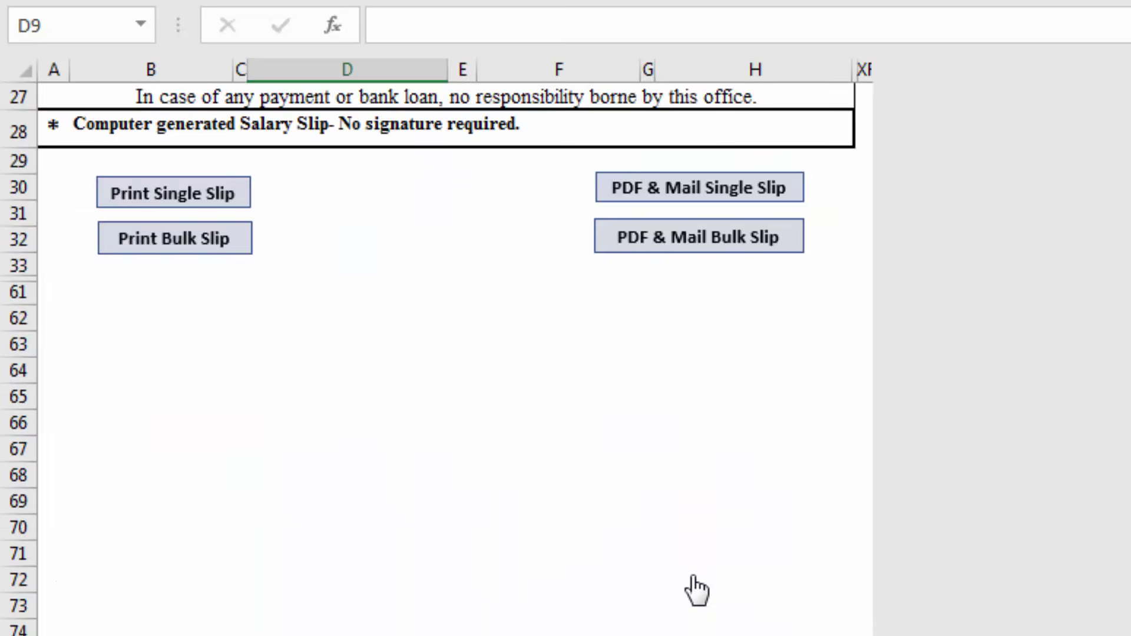
{"action": "left_click", "coordinate": [22, 373]}
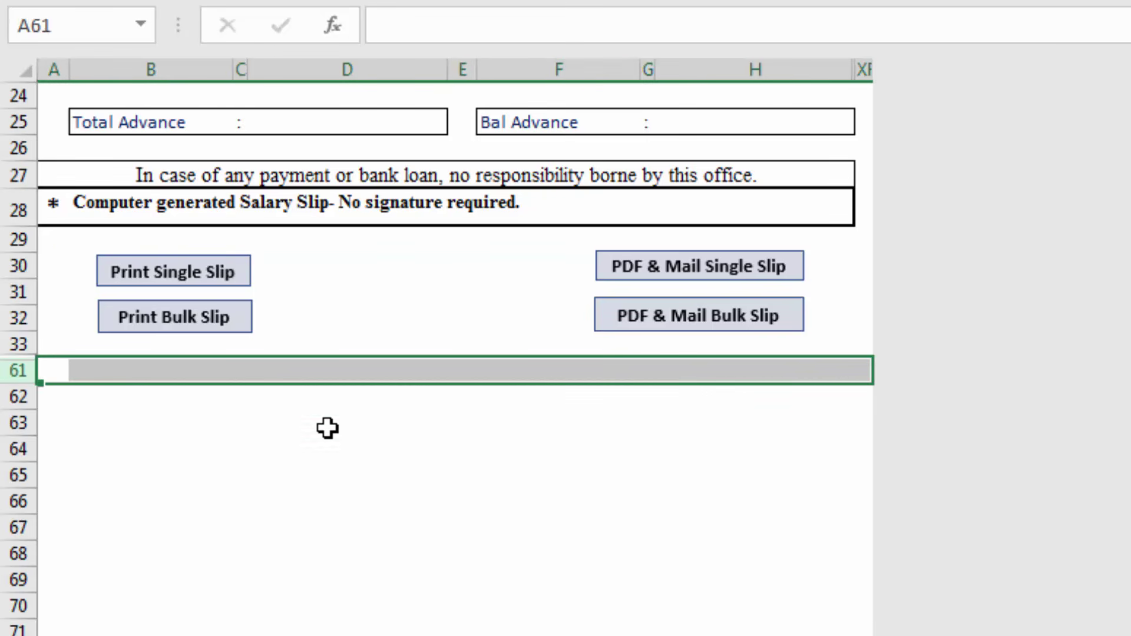
{"action": "left_click", "coordinate": [13, 423]}
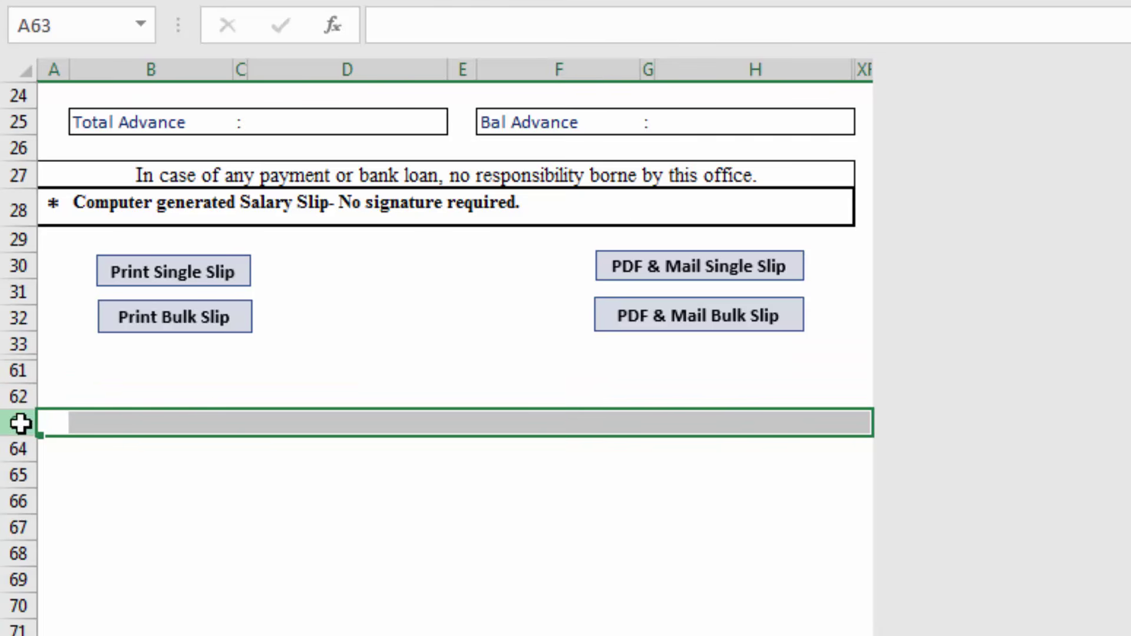
{"action": "key", "text": "ctrl+shift+Down"}
{"action": "right_click", "coordinate": [394, 494]}
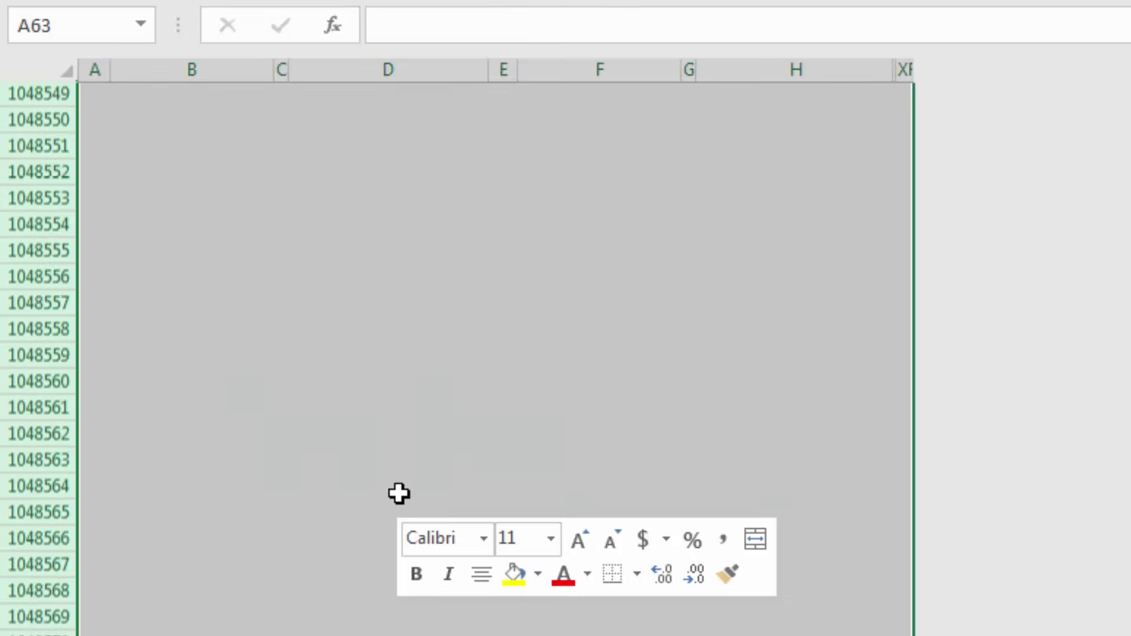
{"action": "left_click", "coordinate": [456, 444]}
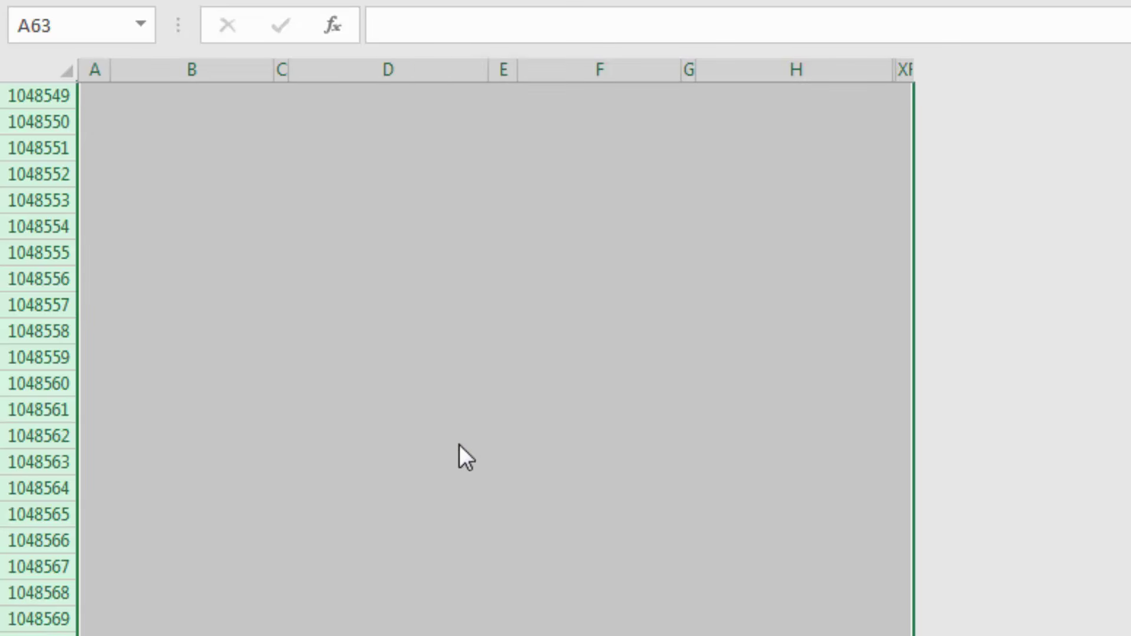
{"action": "scroll", "coordinate": [459, 463], "scroll_direction": "up", "scroll_amount": 6}
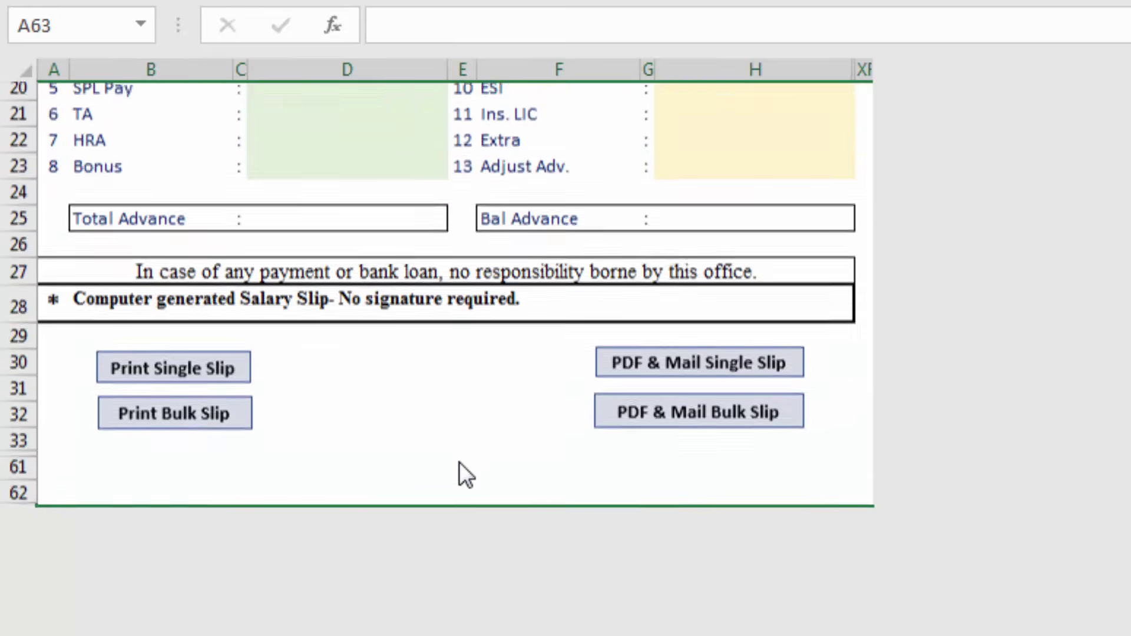
{"action": "scroll", "coordinate": [459, 463], "scroll_direction": "up", "scroll_amount": 2}
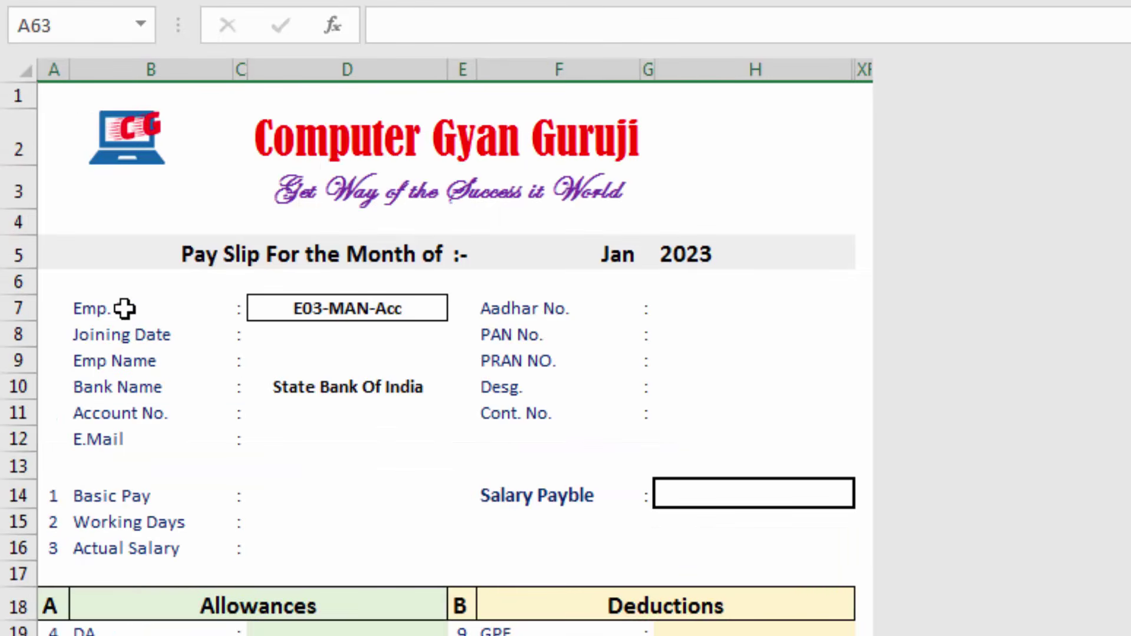
{"action": "left_click", "coordinate": [124, 308]}
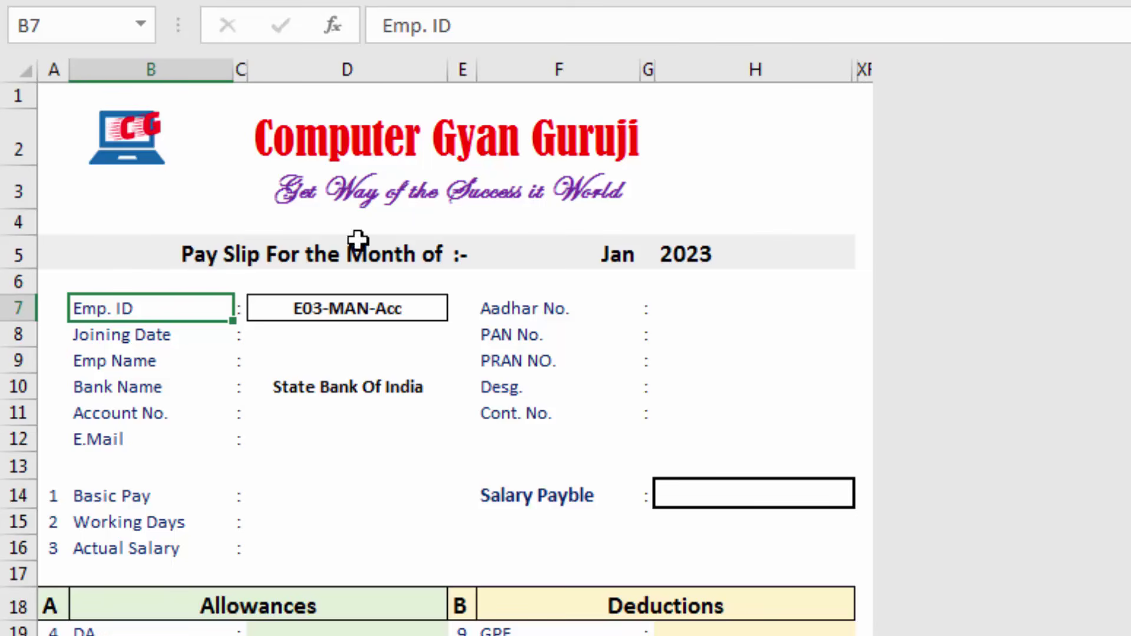
{"action": "scroll", "coordinate": [366, 391], "scroll_direction": "down", "scroll_amount": 2}
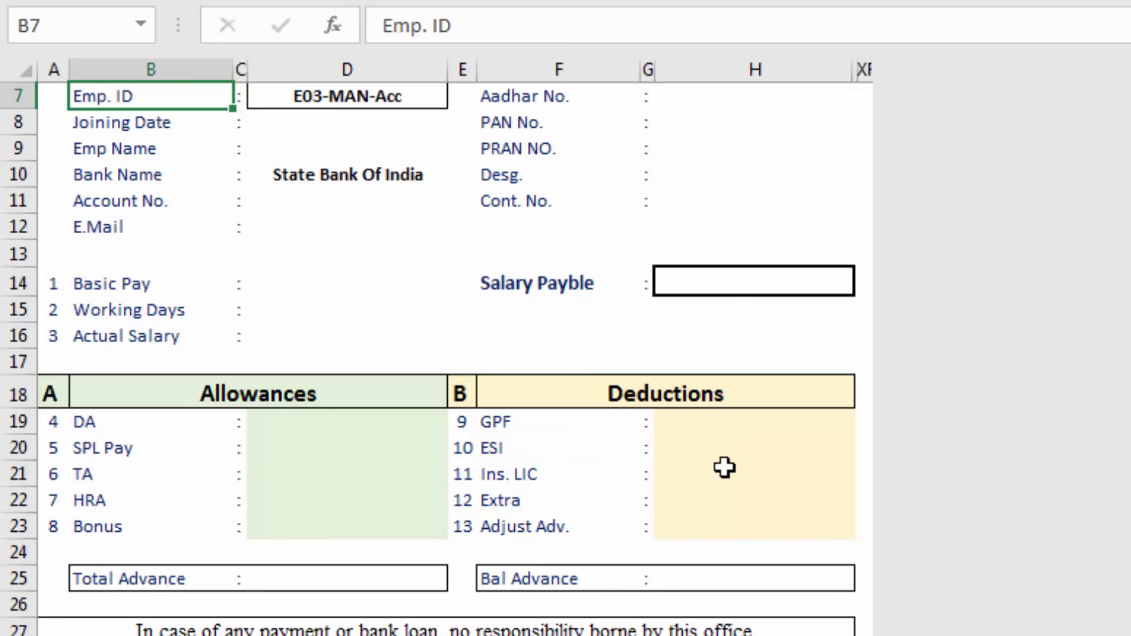
{"action": "left_click", "coordinate": [336, 430]}
{"action": "left_click_drag", "start_coordinate": [335, 448], "coordinate": [339, 521]}
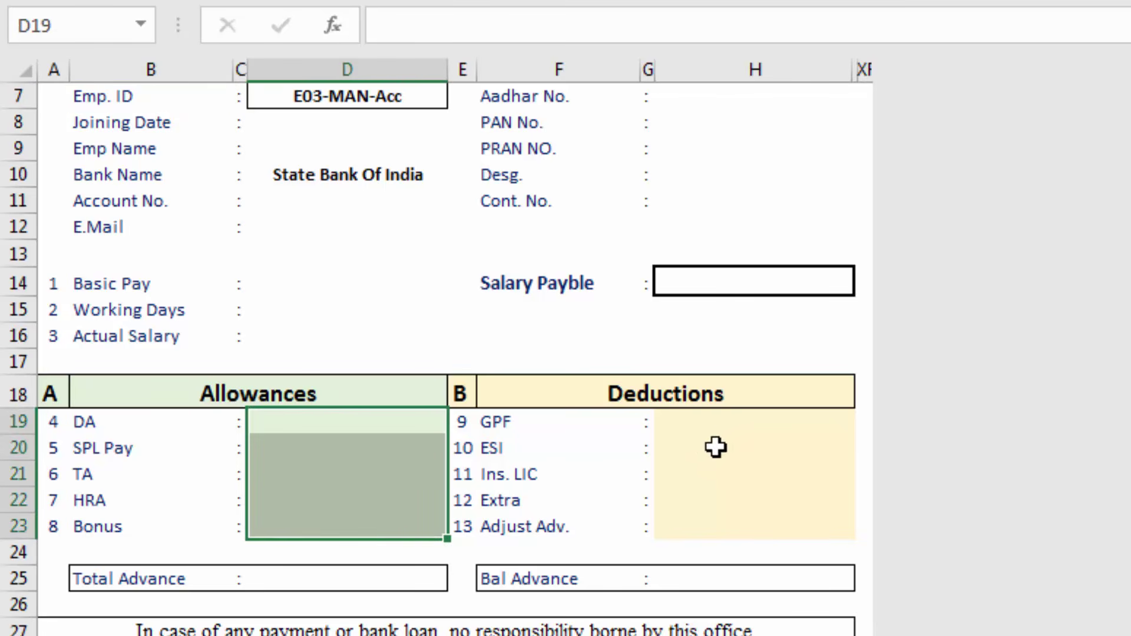
{"action": "left_click_drag", "start_coordinate": [728, 432], "coordinate": [731, 502]}
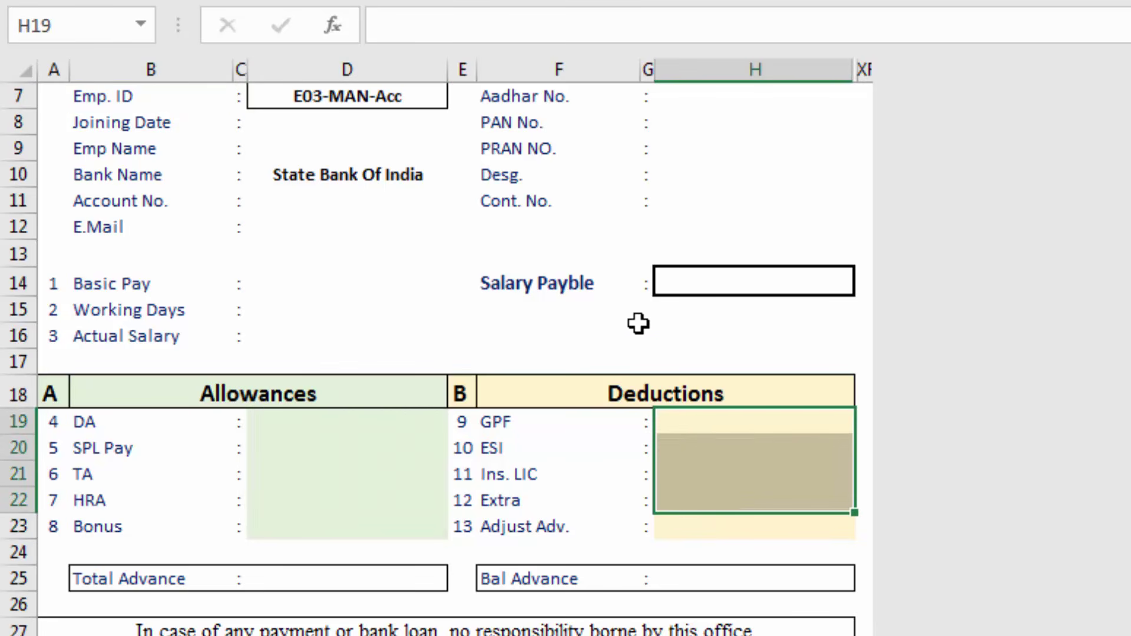
{"action": "left_click", "coordinate": [715, 289]}
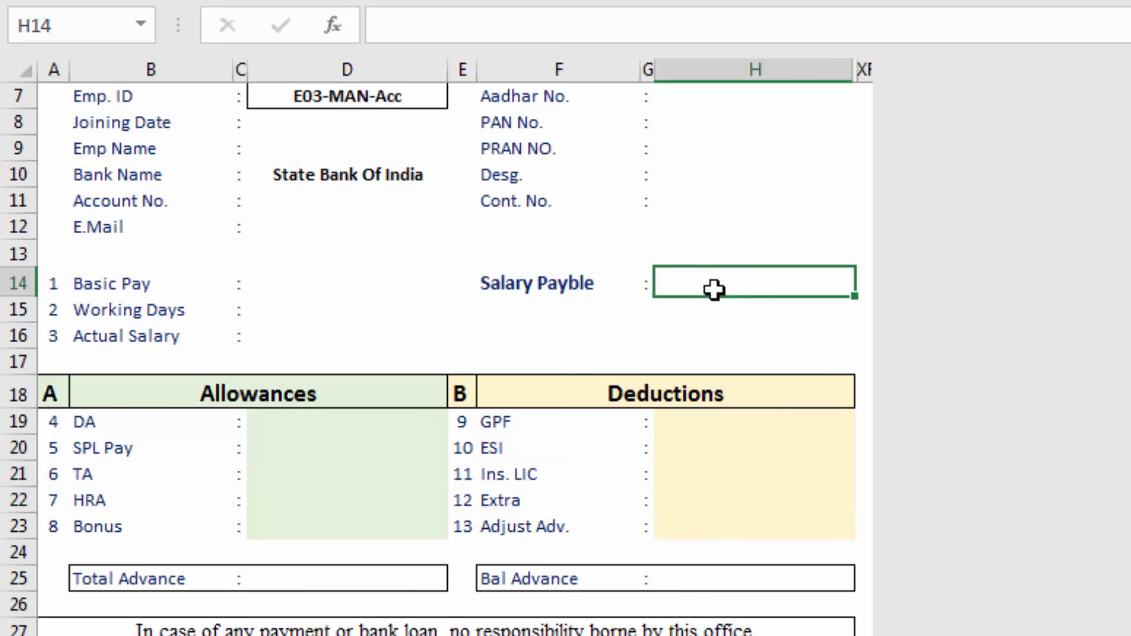
{"action": "left_click", "coordinate": [331, 577]}
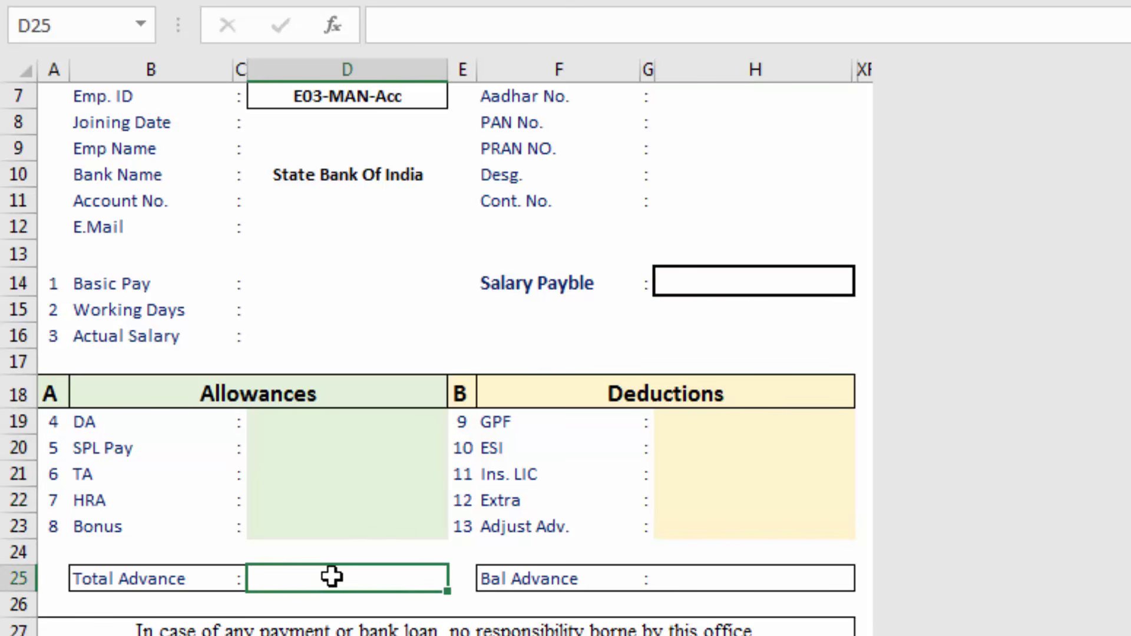
{"action": "left_click", "coordinate": [697, 578]}
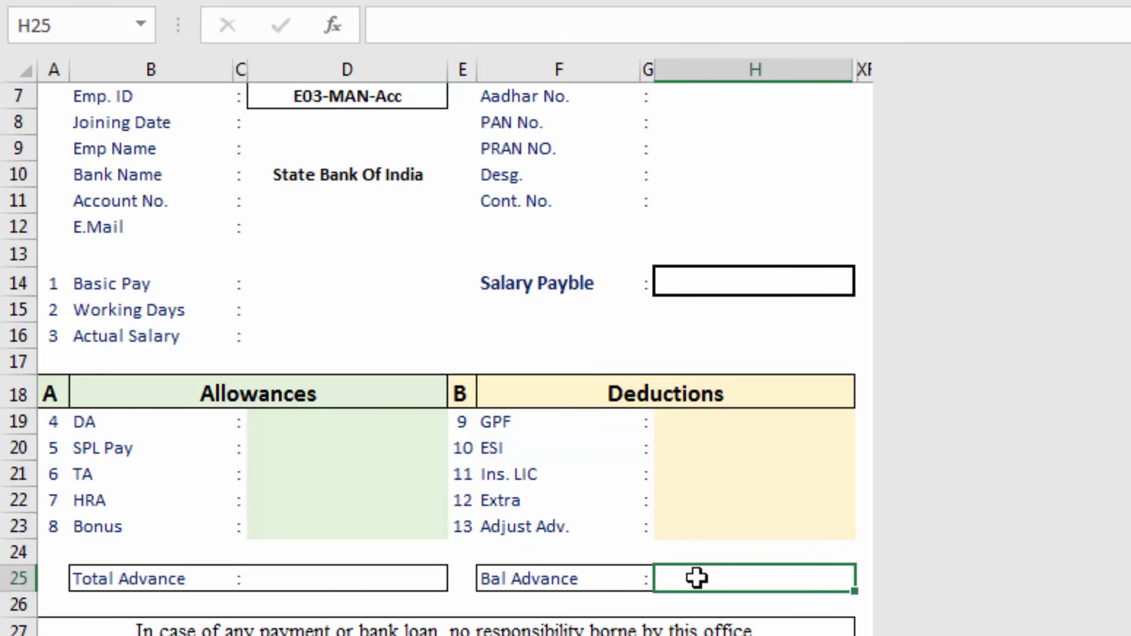
{"action": "scroll", "coordinate": [697, 578], "scroll_direction": "up", "scroll_amount": 3}
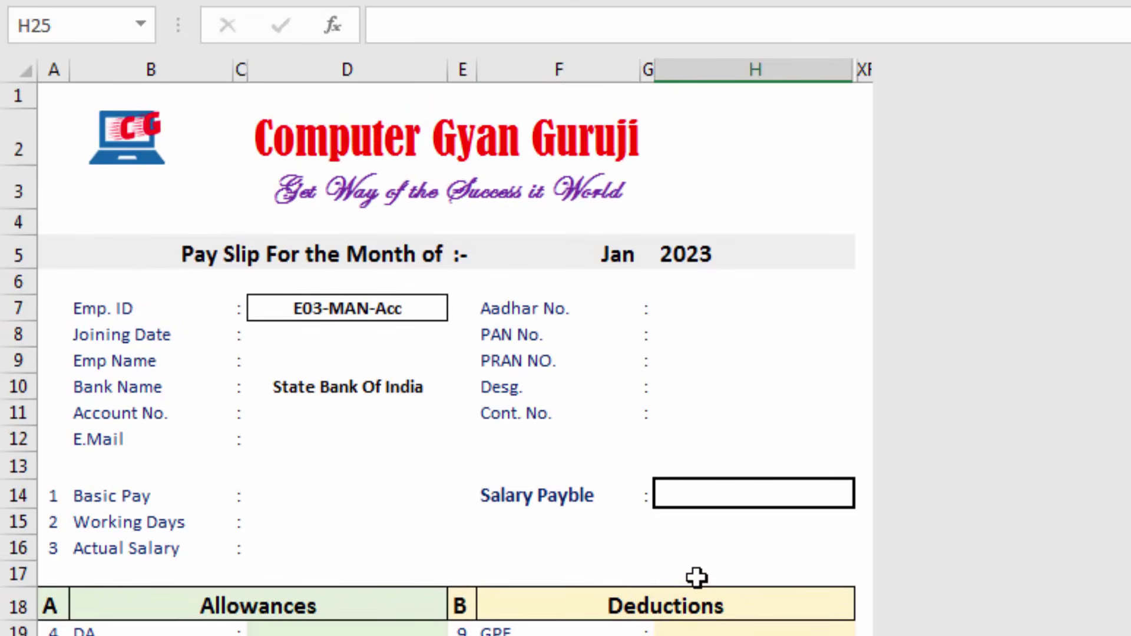
{"action": "left_click", "coordinate": [375, 308]}
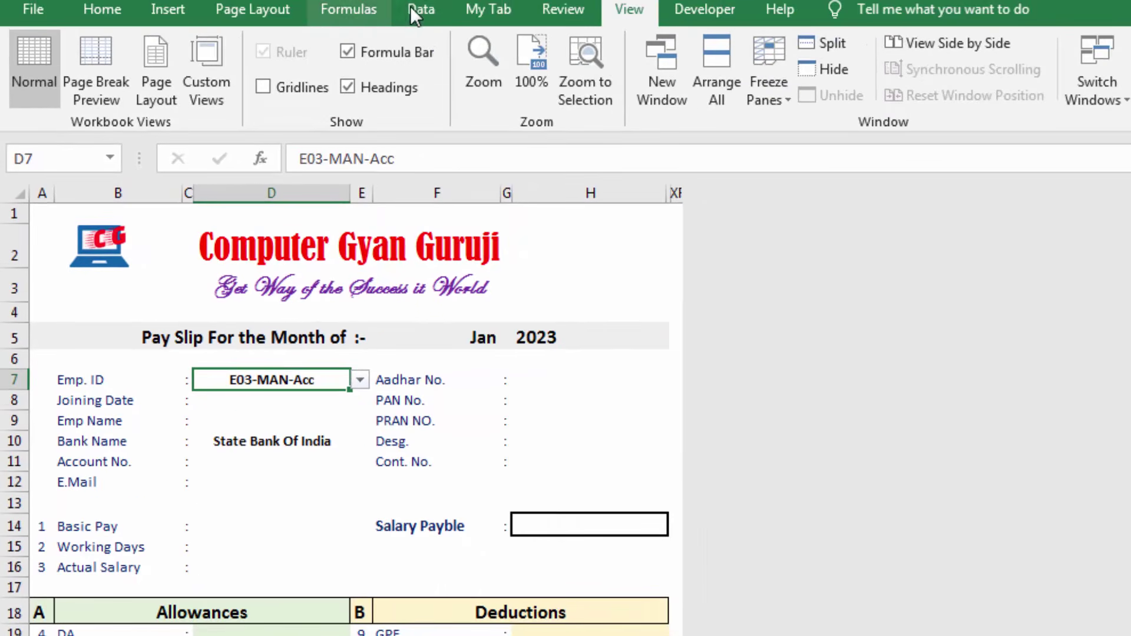
Clear the existing data validation rule from the Emp. ID cell D7
{"action": "left_click", "coordinate": [413, 8]}
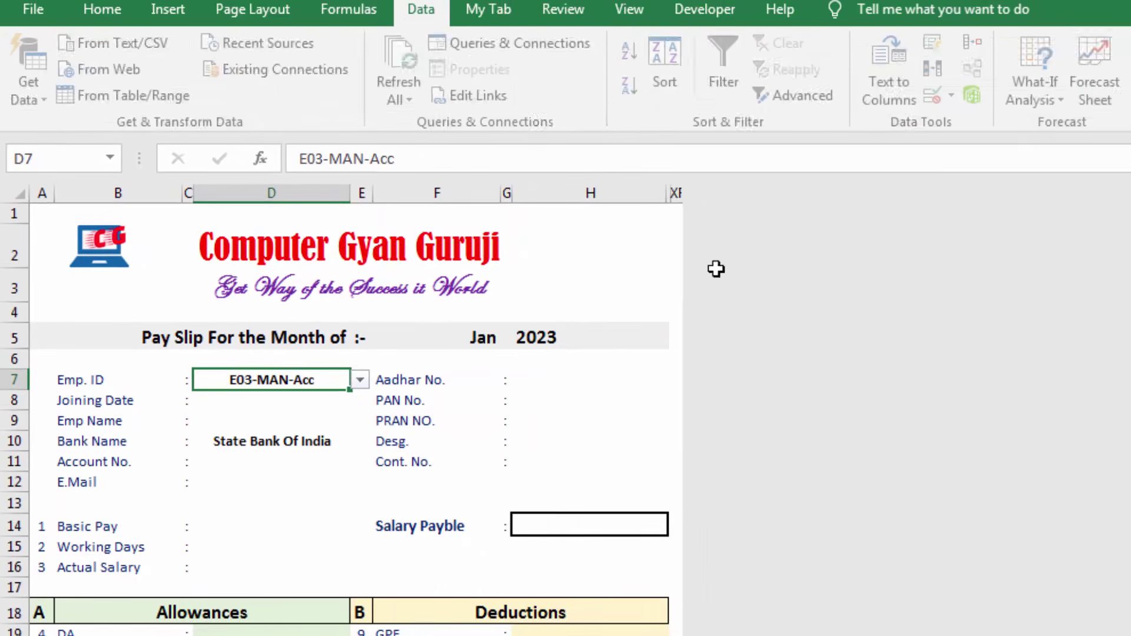
{"action": "left_click", "coordinate": [941, 97]}
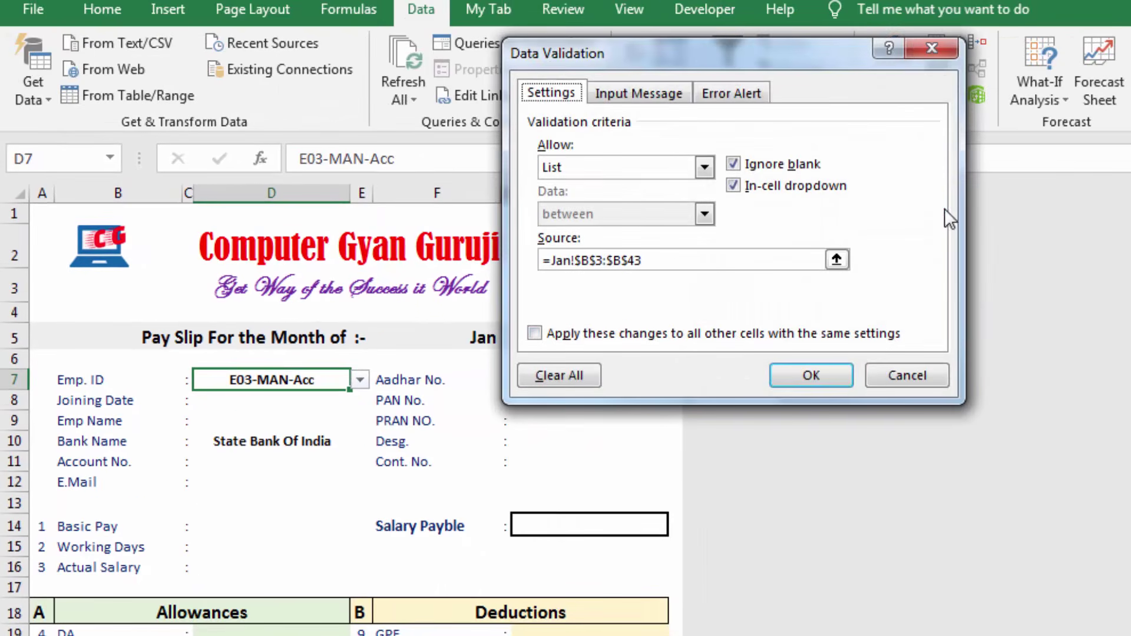
{"action": "left_click", "coordinate": [586, 374]}
{"action": "left_click", "coordinate": [820, 374]}
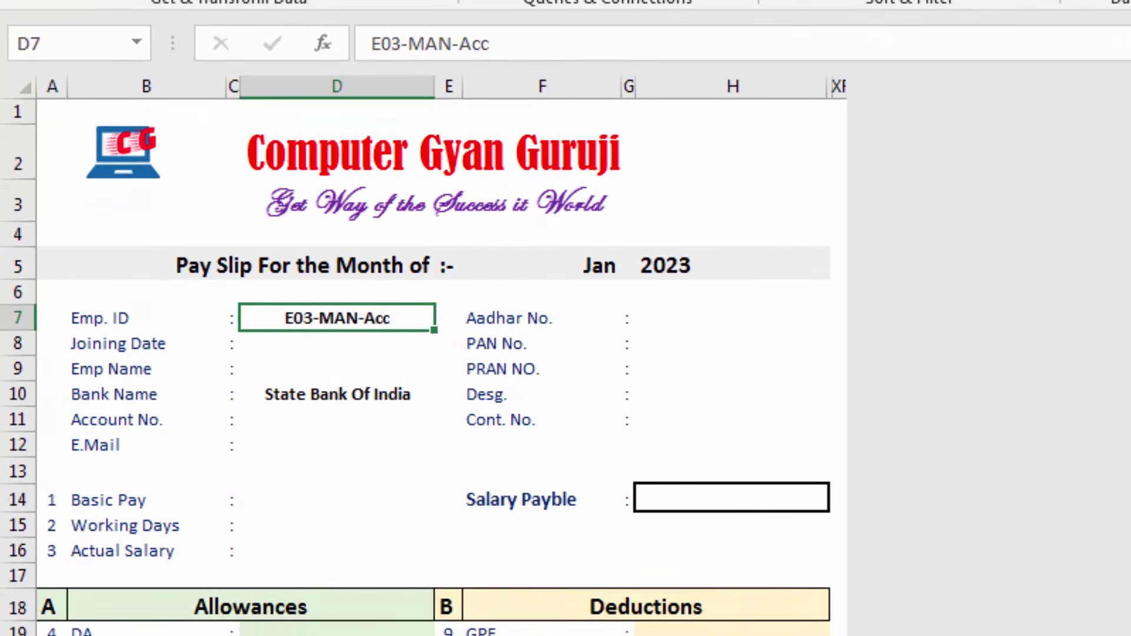
Check the Emp. ID formulas on the Jan sheet, such as E09-RAH-Sup
{"action": "key", "text": "ctrl+Page_Up"}
{"action": "left_click", "coordinate": [157, 202]}
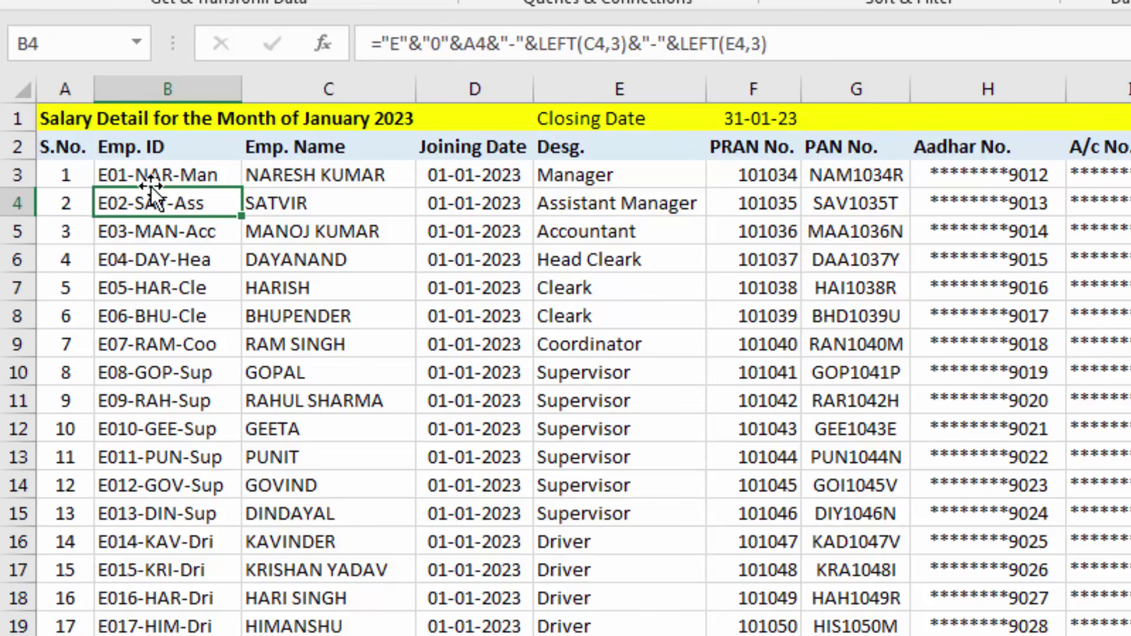
{"action": "left_click", "coordinate": [152, 425]}
{"action": "left_click", "coordinate": [127, 398]}
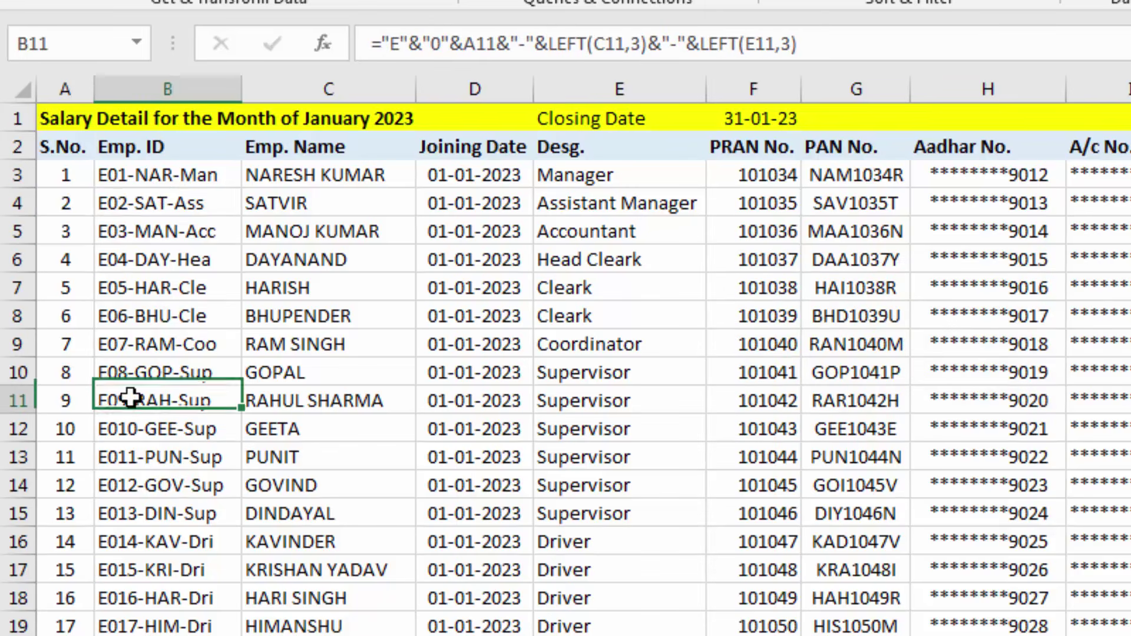
{"action": "scroll", "coordinate": [135, 397], "scroll_direction": "down", "scroll_amount": 1}
{"action": "scroll", "coordinate": [135, 397], "scroll_direction": "down", "scroll_amount": 5}
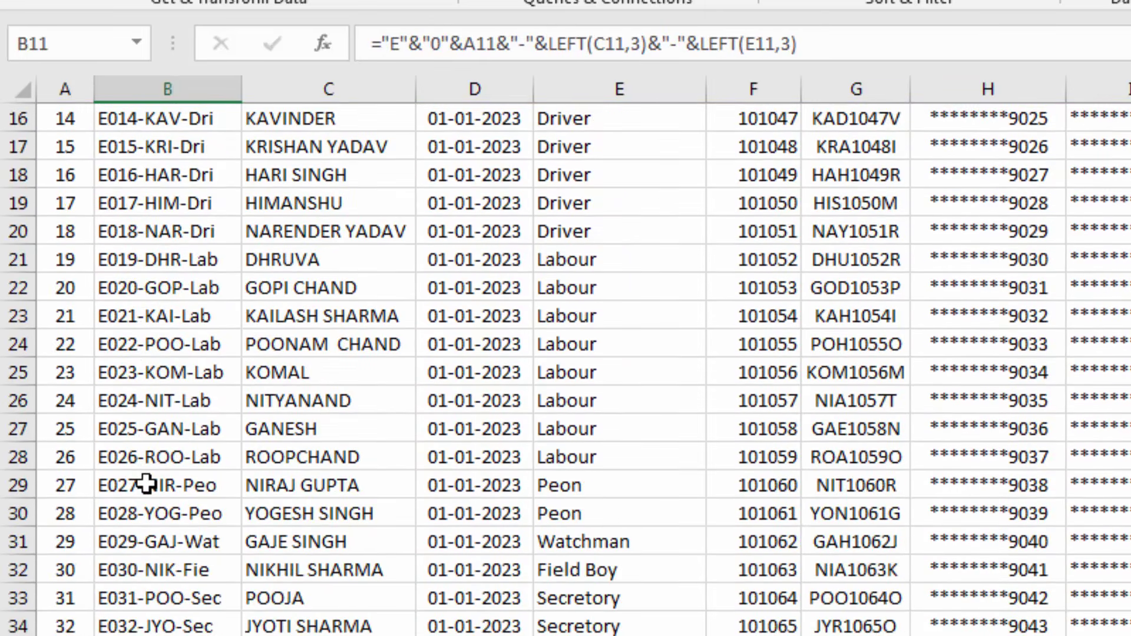
{"action": "scroll", "coordinate": [146, 481], "scroll_direction": "up", "scroll_amount": 1}
{"action": "scroll", "coordinate": [146, 481], "scroll_direction": "up", "scroll_amount": 5}
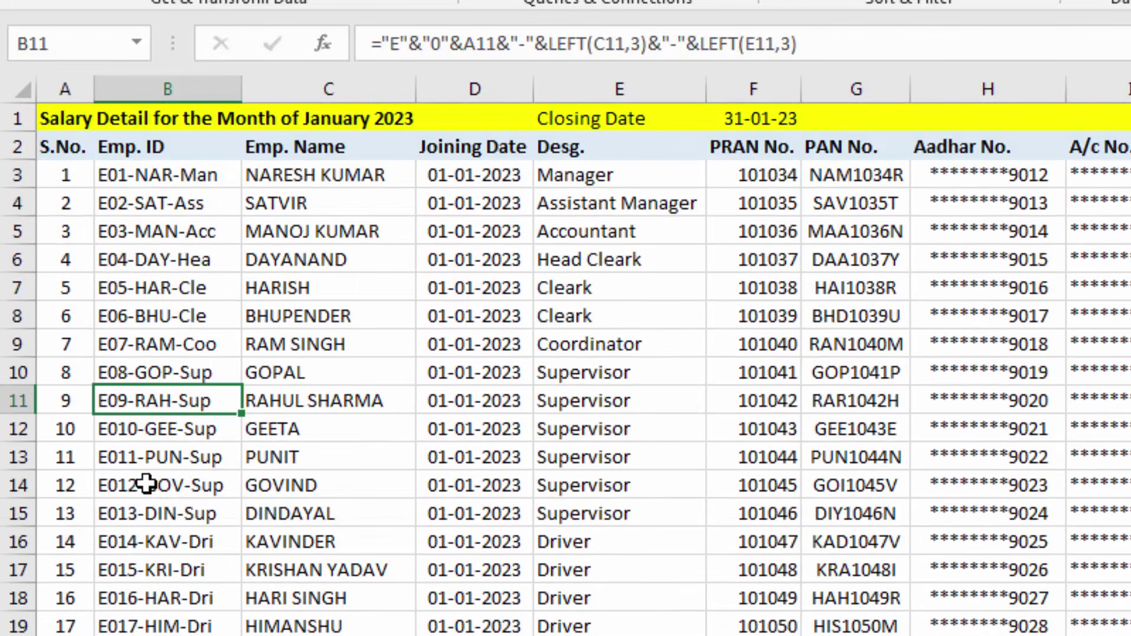
{"action": "key", "text": "ctrl+Page_Down"}
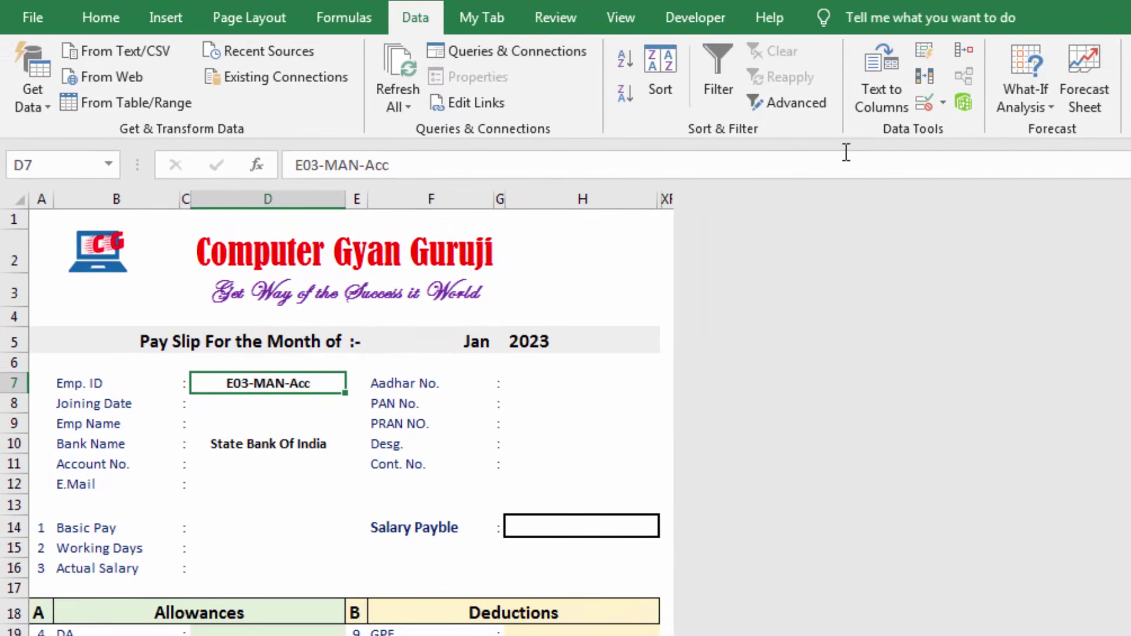
Set D7's validation to a List with source =Jan!$B$3:$B$43
{"action": "left_click", "coordinate": [929, 105]}
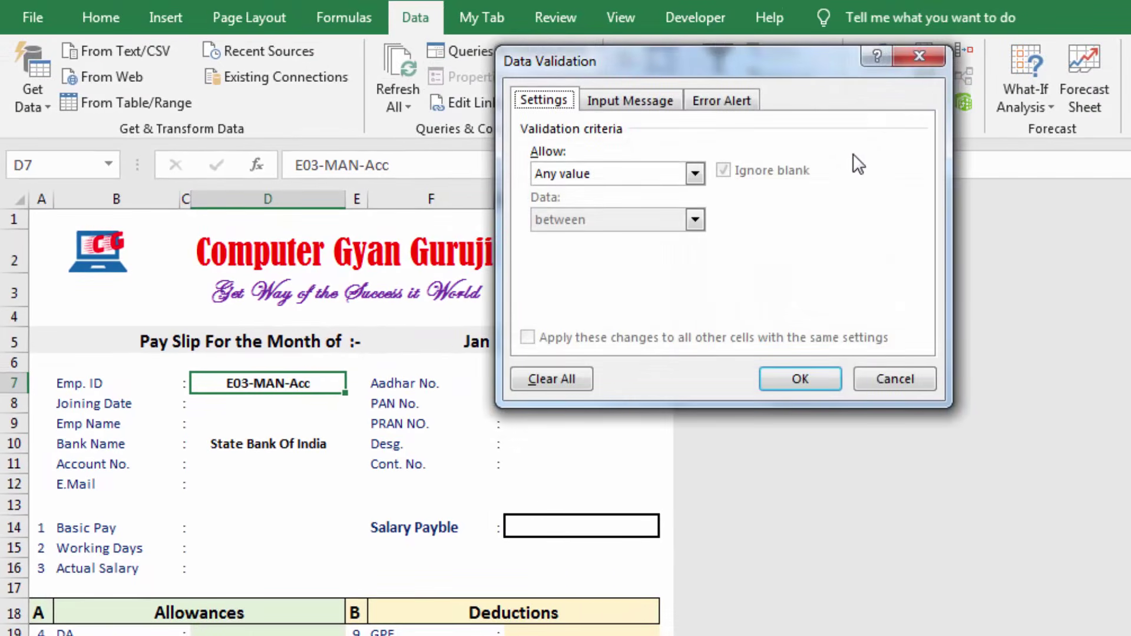
{"action": "left_click", "coordinate": [696, 172]}
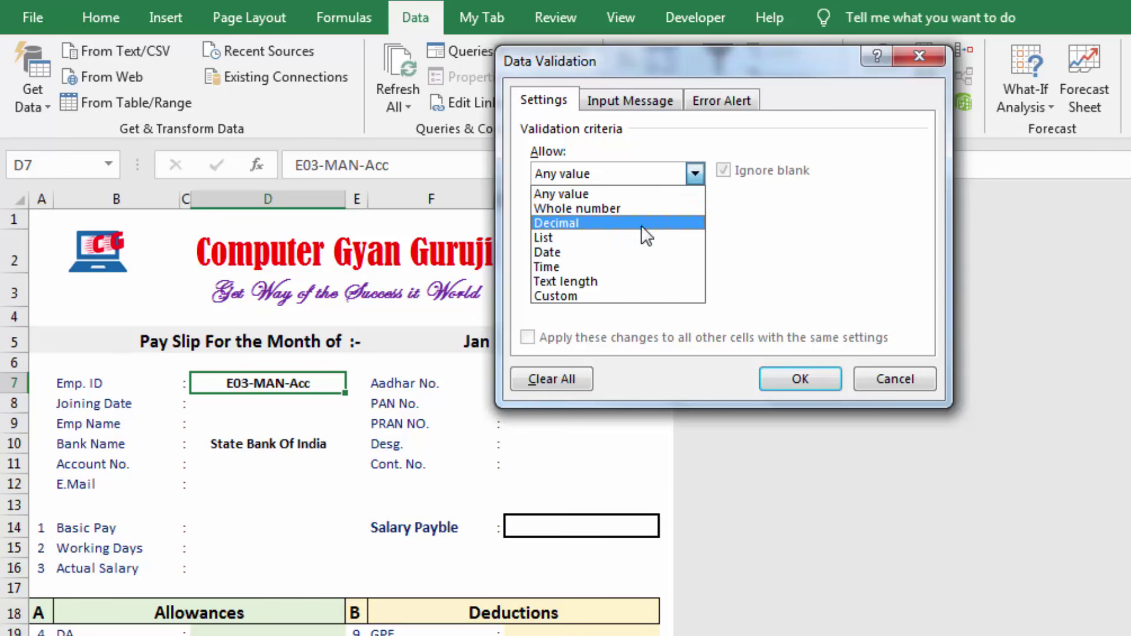
{"action": "left_click", "coordinate": [635, 239]}
{"action": "left_click", "coordinate": [615, 266]}
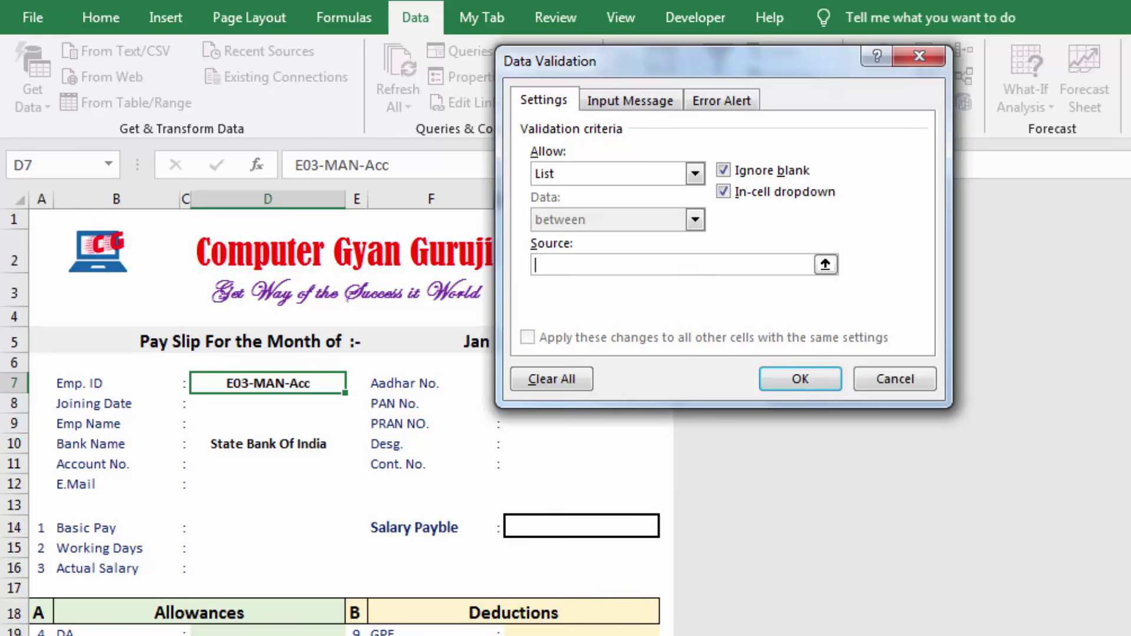
{"action": "left_click", "coordinate": [155, 635]}
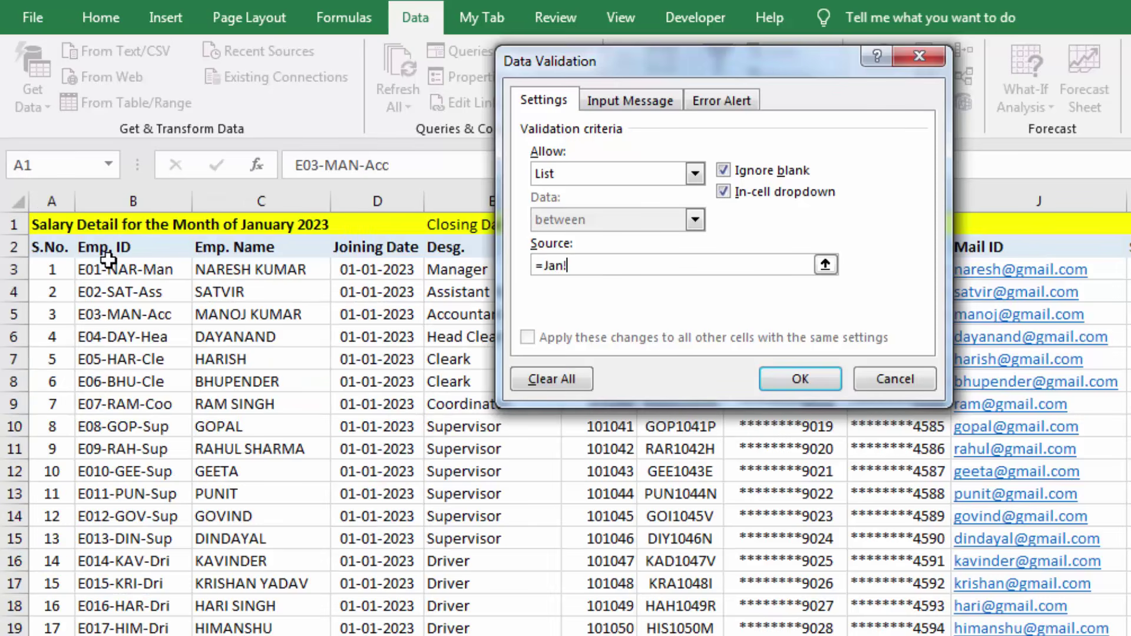
{"action": "left_click_drag", "start_coordinate": [109, 266], "coordinate": [112, 635]}
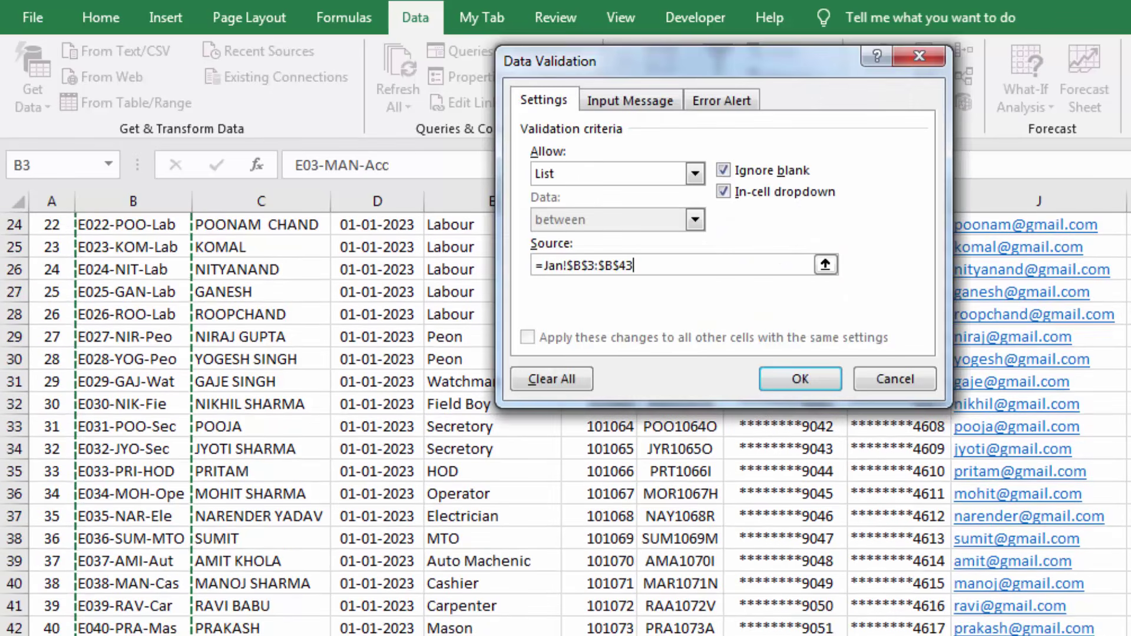
{"action": "left_click", "coordinate": [811, 380]}
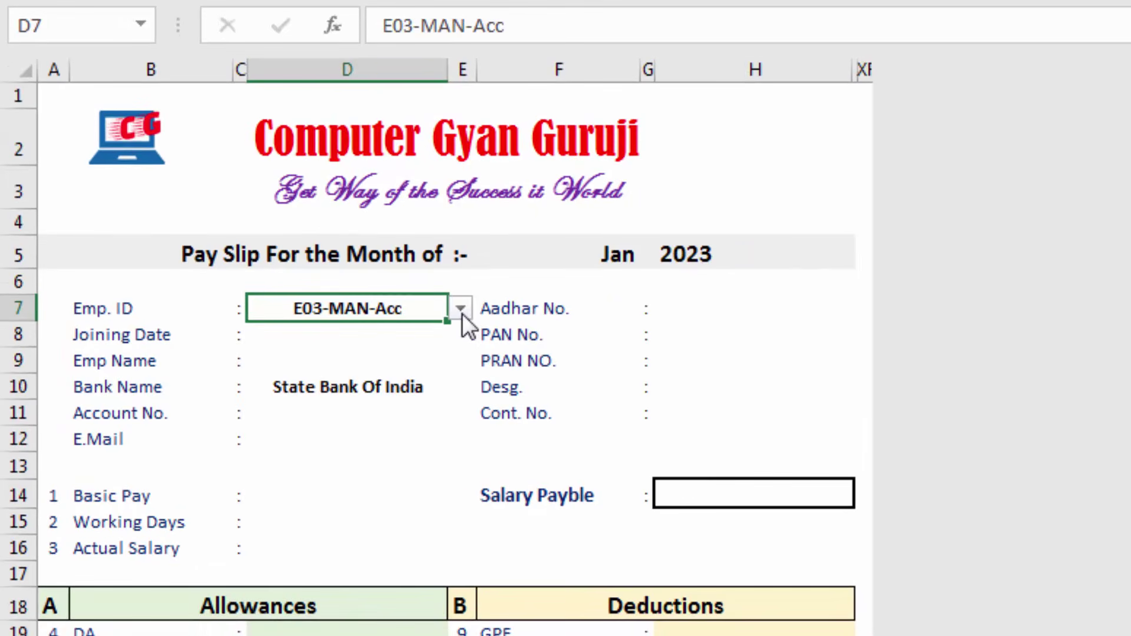
{"action": "left_click", "coordinate": [461, 309]}
Pick E08-GOP-Sup, then E014-KAV-Dri, then E016-HAR-Dri from D7's Emp. ID dropdown
{"action": "left_click", "coordinate": [377, 416]}
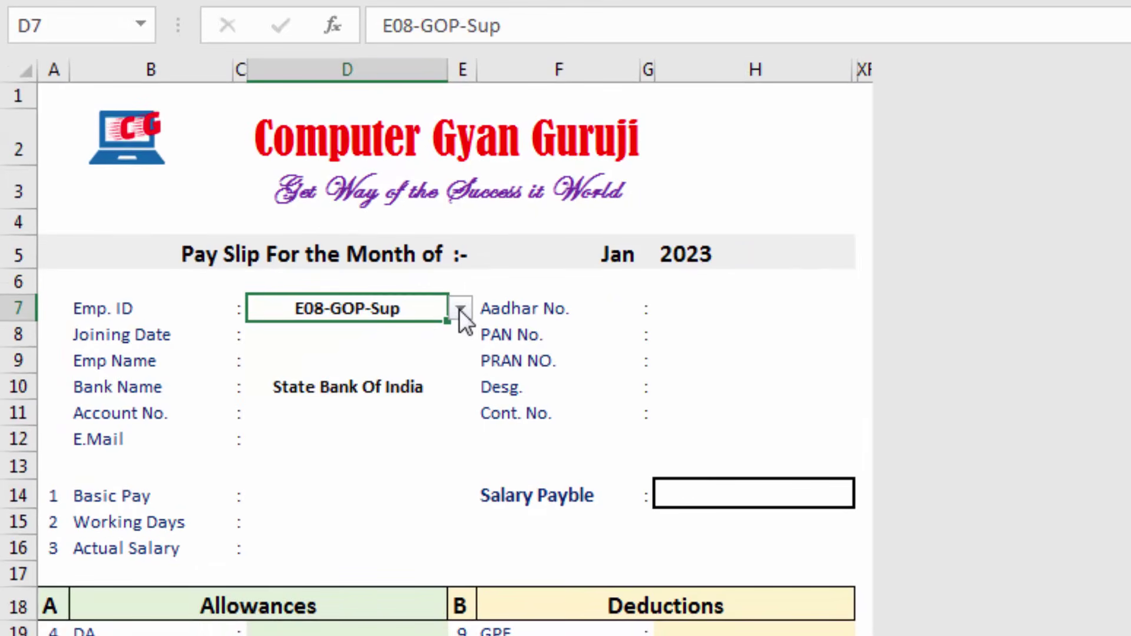
{"action": "left_click", "coordinate": [461, 309]}
{"action": "left_click", "coordinate": [400, 433]}
{"action": "left_click", "coordinate": [460, 308]}
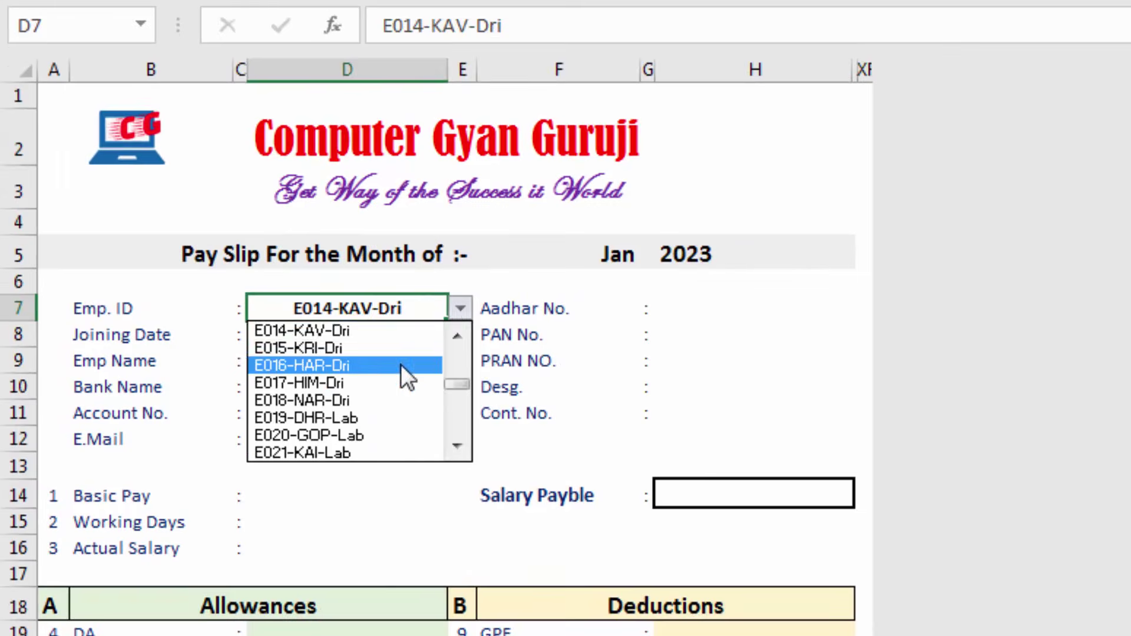
{"action": "left_click", "coordinate": [400, 365]}
Inspect the blank Joining Date, Bank Name, Account No. and E.Mail fields and month cell F5
{"action": "left_click", "coordinate": [321, 337]}
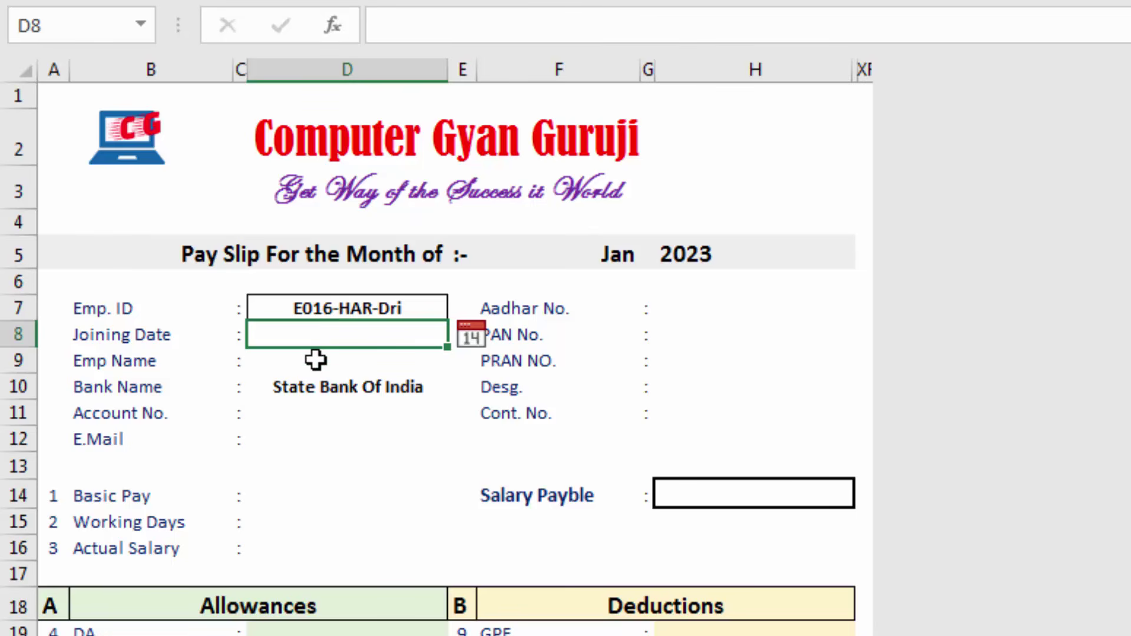
{"action": "left_click", "coordinate": [323, 387]}
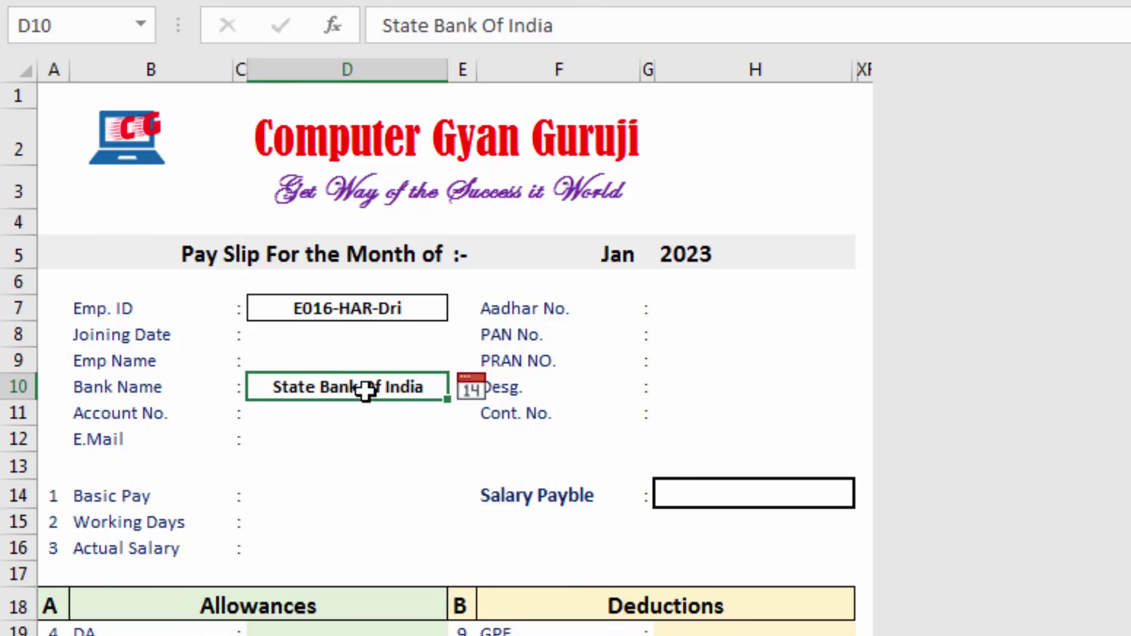
{"action": "left_click", "coordinate": [328, 414]}
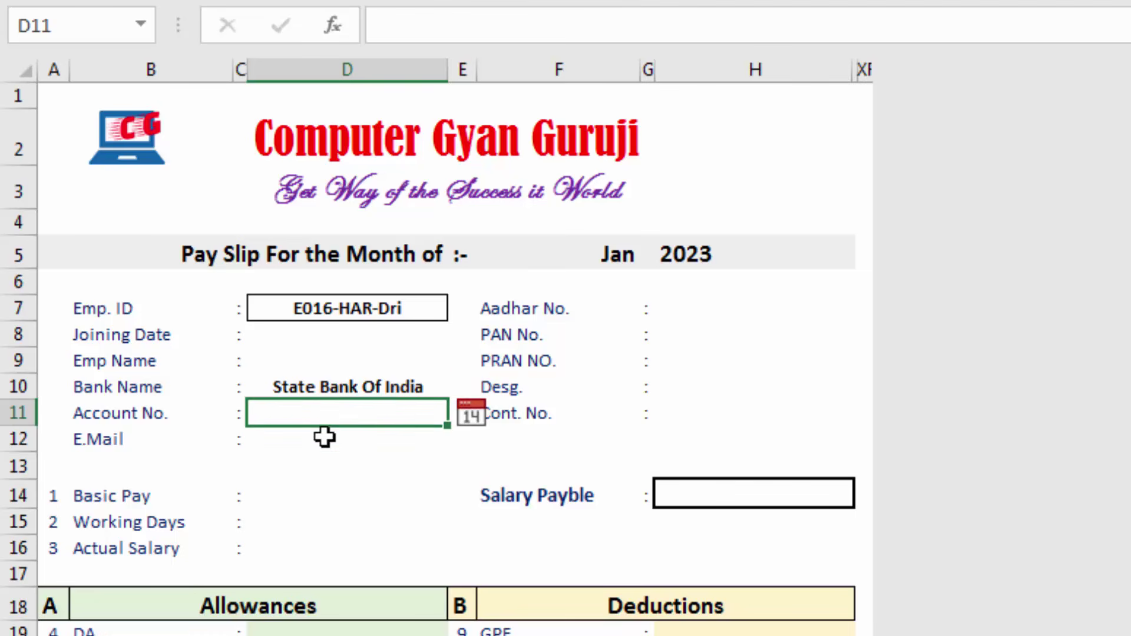
{"action": "left_click", "coordinate": [324, 437]}
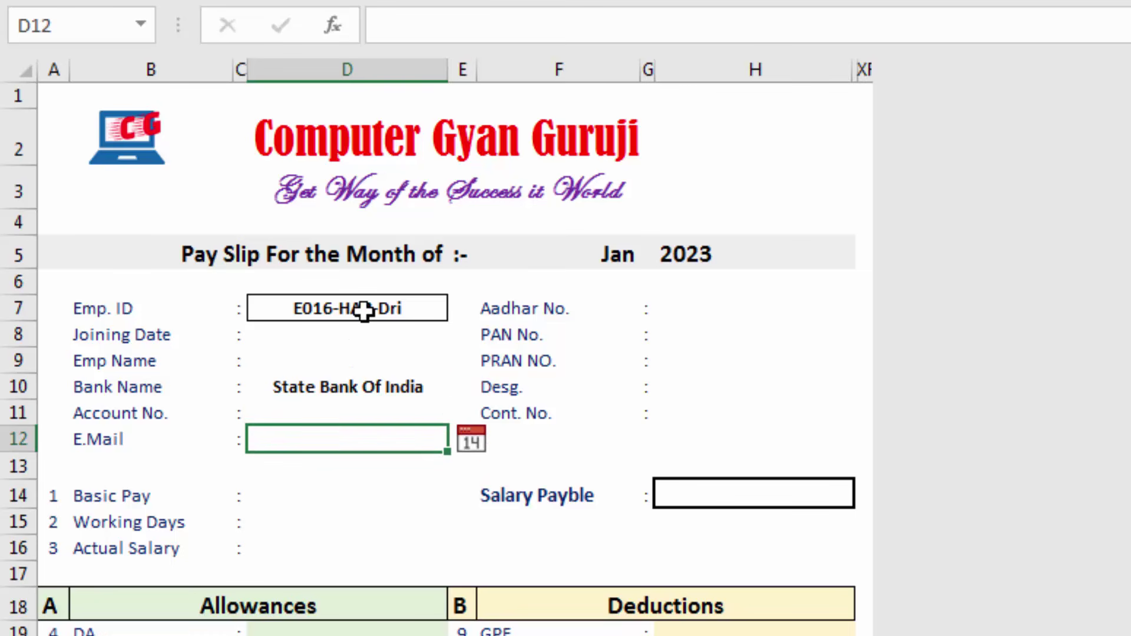
{"action": "left_click", "coordinate": [610, 255]}
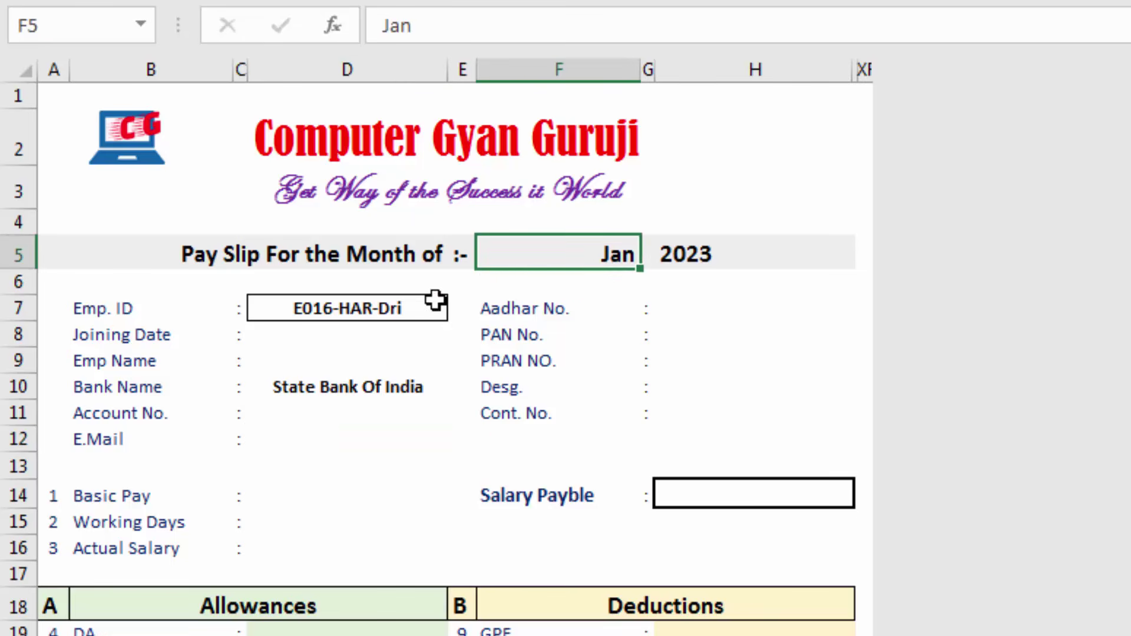
{"action": "scroll", "coordinate": [527, 556], "scroll_direction": "down", "scroll_amount": 2}
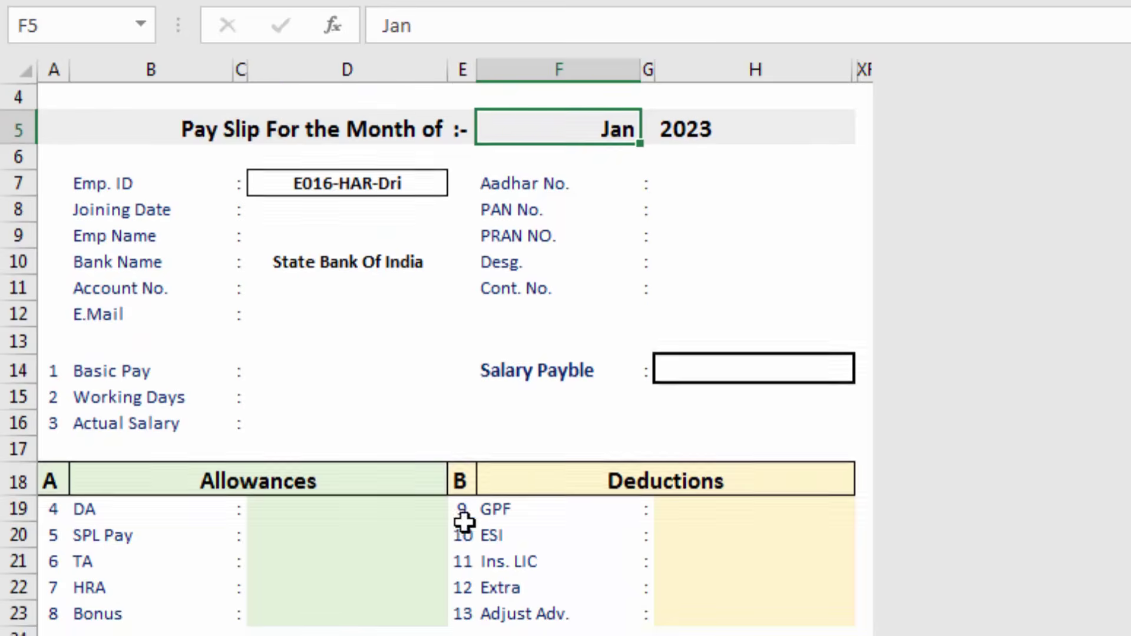
{"action": "scroll", "coordinate": [534, 498], "scroll_direction": "up", "scroll_amount": 2}
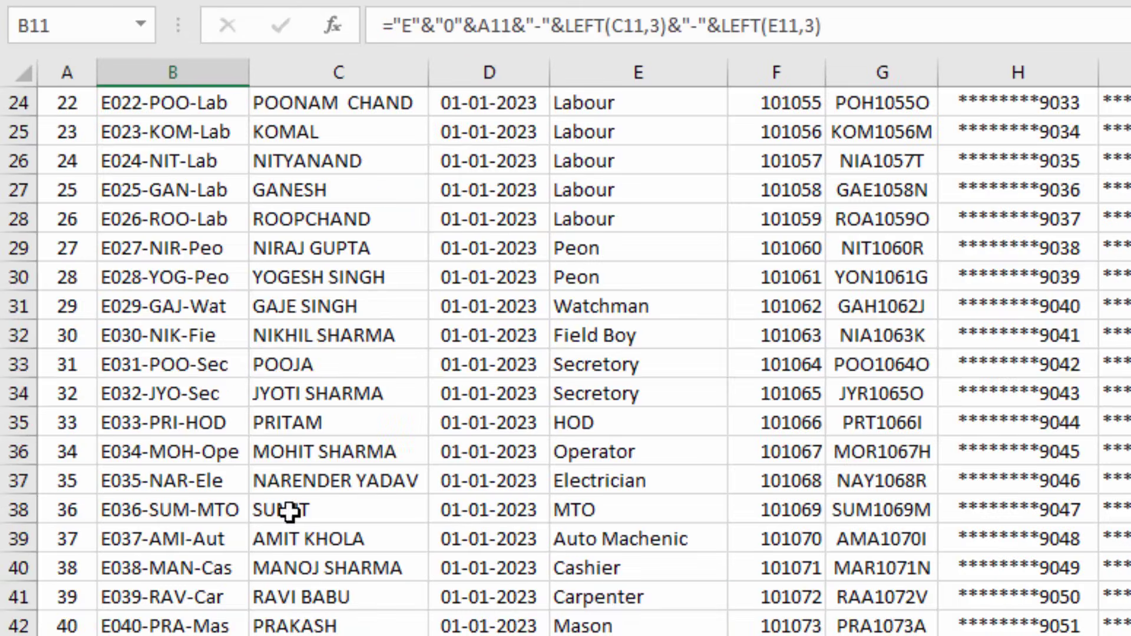
{"action": "scroll", "coordinate": [237, 405], "scroll_direction": "up", "scroll_amount": 8}
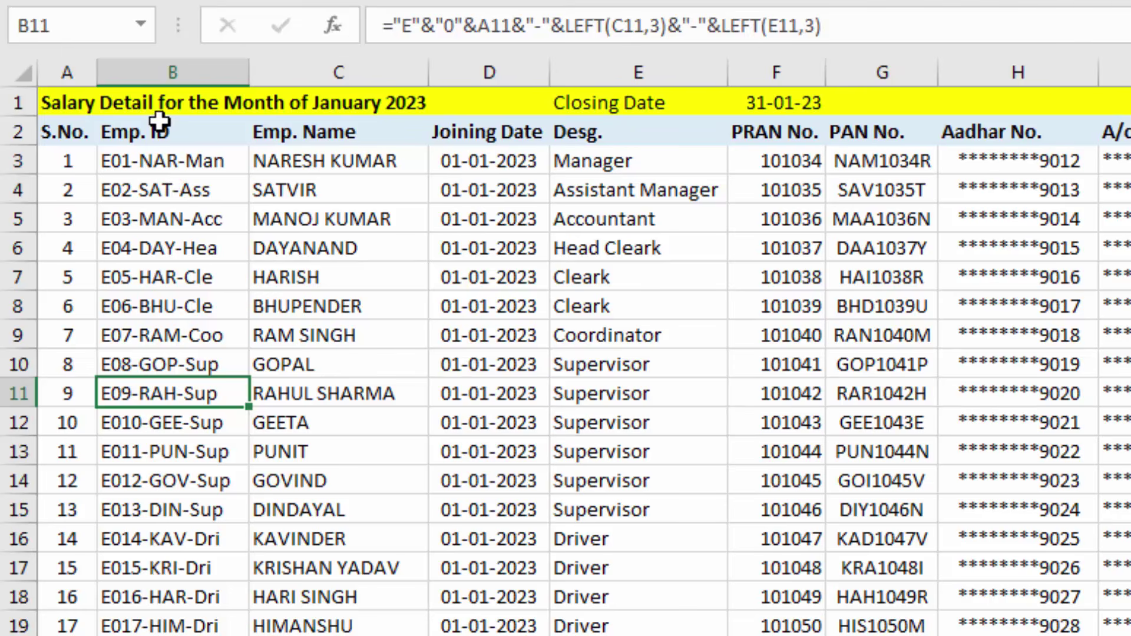
{"action": "left_click", "coordinate": [159, 124]}
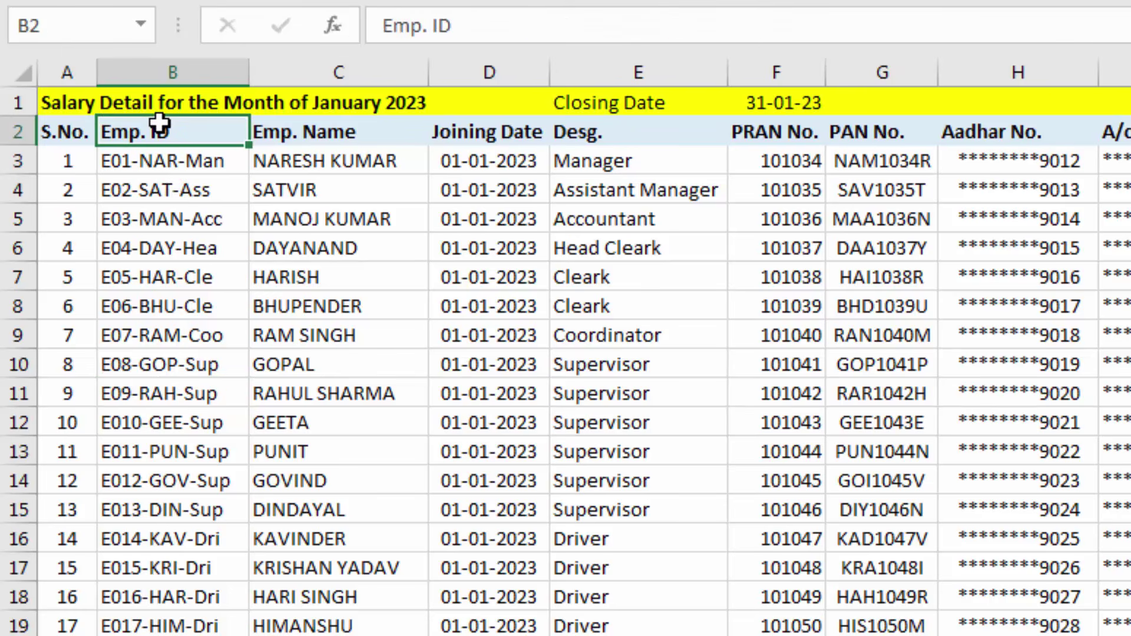
Name the selected January salary table range Jan
{"action": "scroll", "coordinate": [159, 124], "scroll_direction": "right", "scroll_amount": 3}
{"action": "key", "text": "ctrl+shift+Down"}
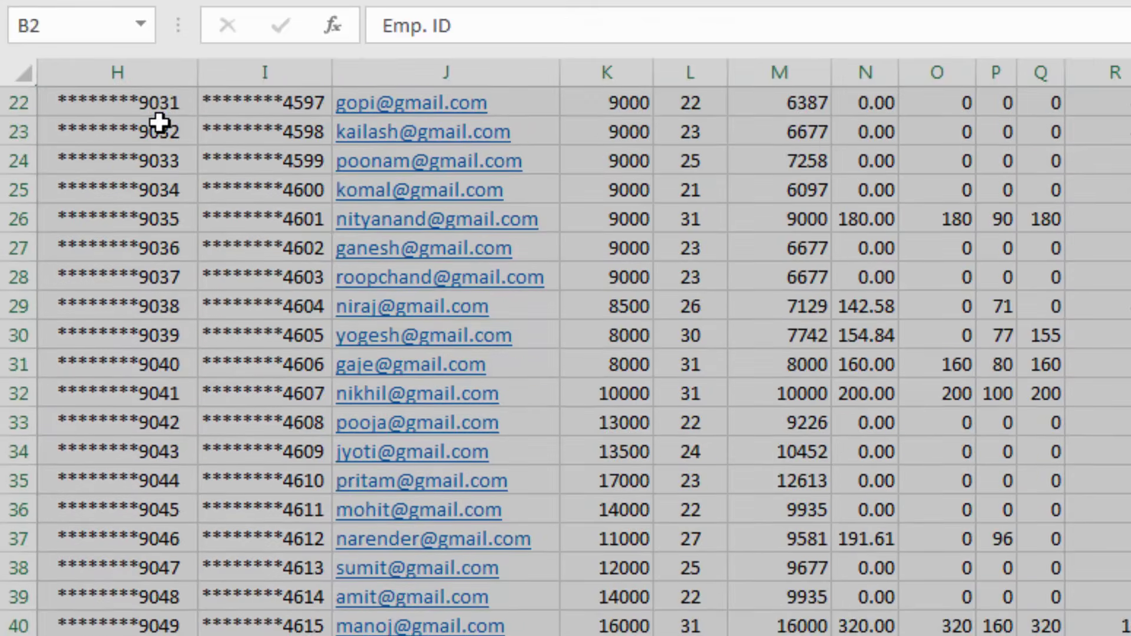
{"action": "left_click", "coordinate": [74, 26]}
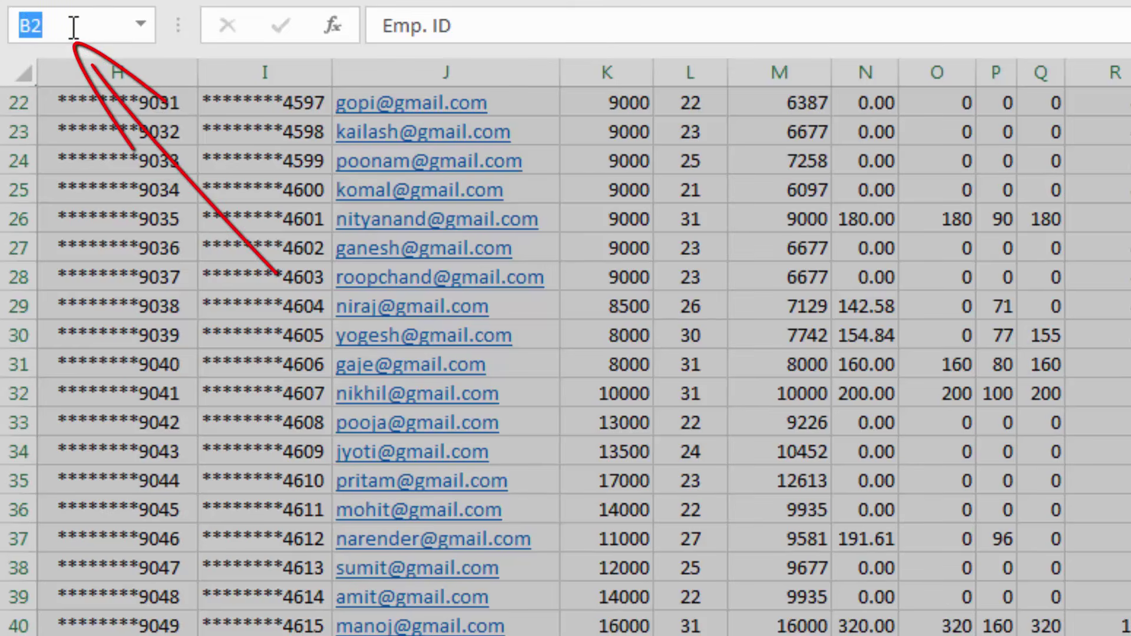
{"action": "type", "text": "Jan"}
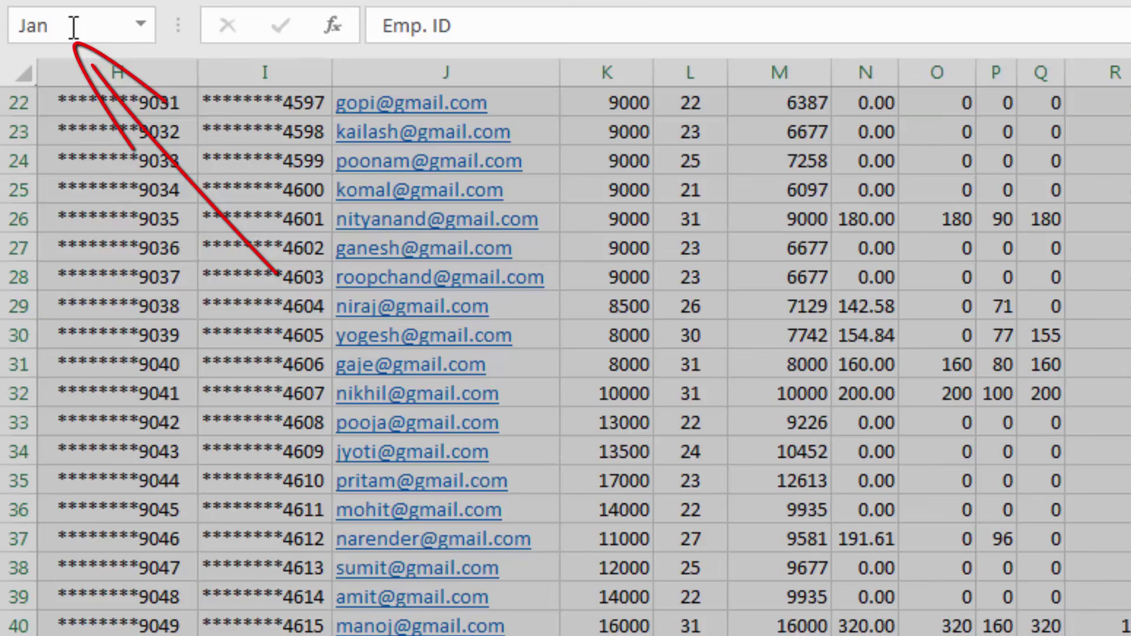
{"action": "key", "text": "Return"}
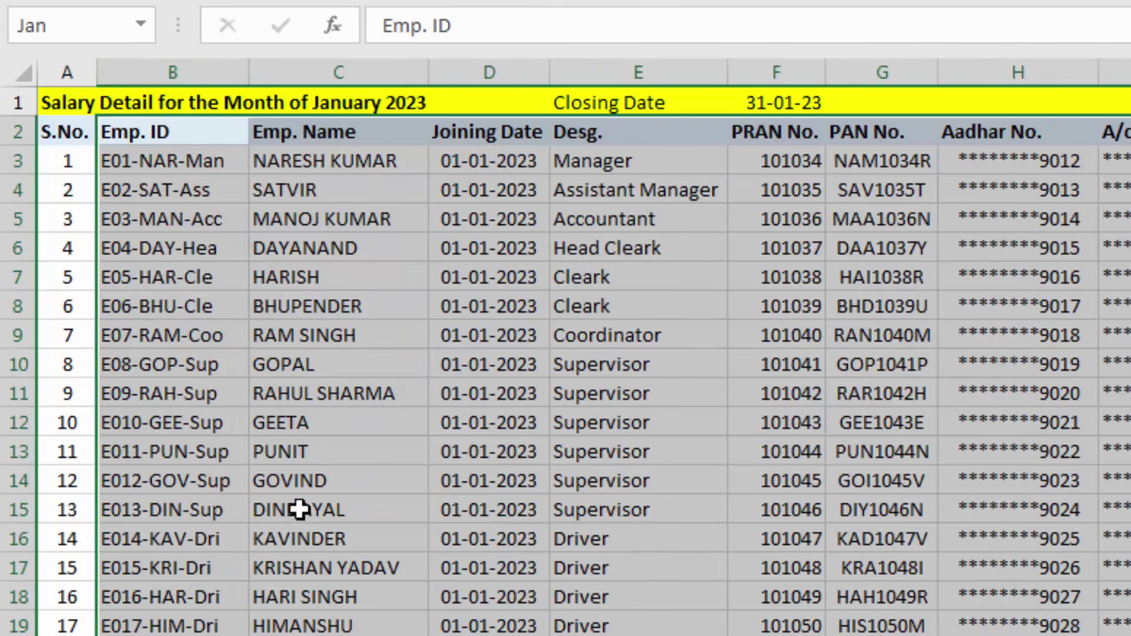
{"action": "left_click", "coordinate": [299, 510]}
Select the February salary table from B2 and name it Feb
{"action": "key", "text": "ctrl+Page_Down"}
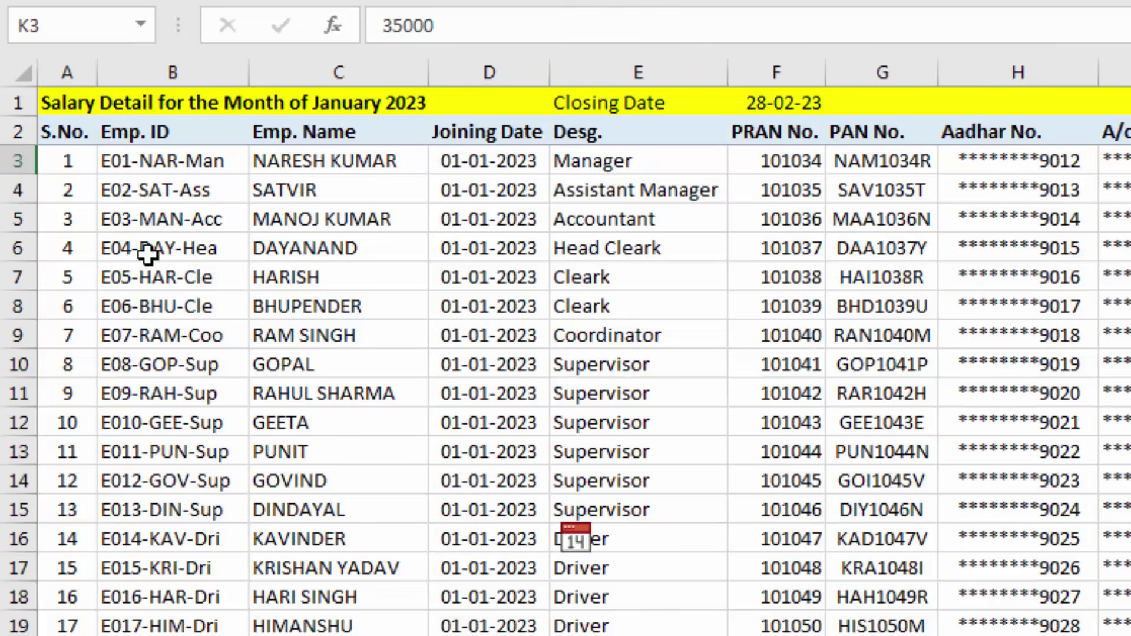
{"action": "left_click", "coordinate": [120, 139]}
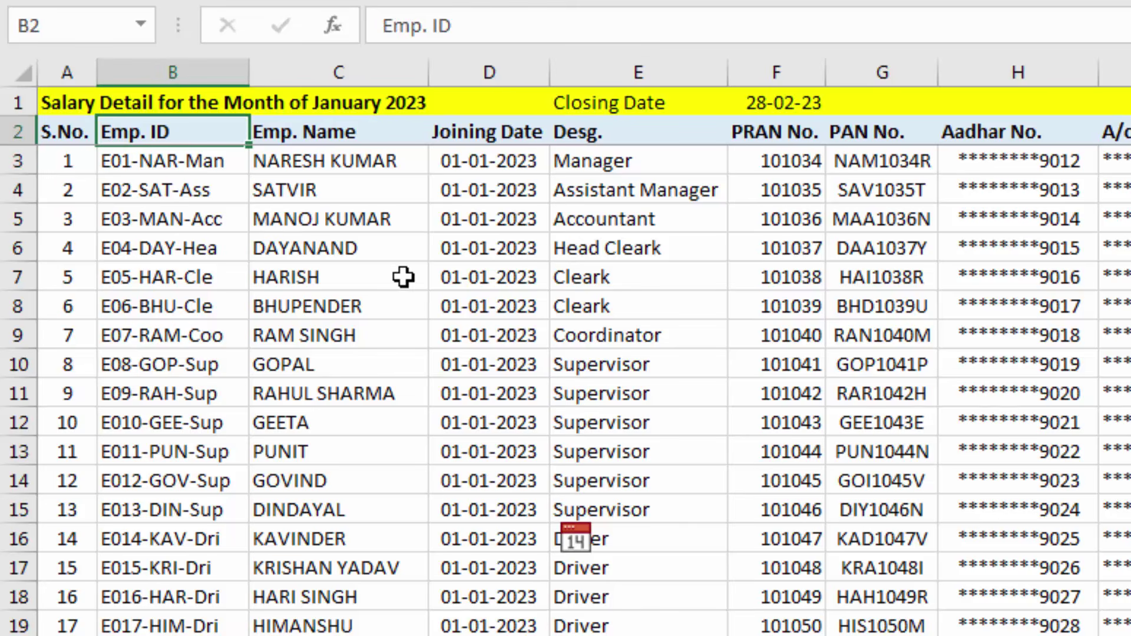
{"action": "key", "text": "ctrl+shift+Right"}
{"action": "key", "text": "ctrl+shift+Down"}
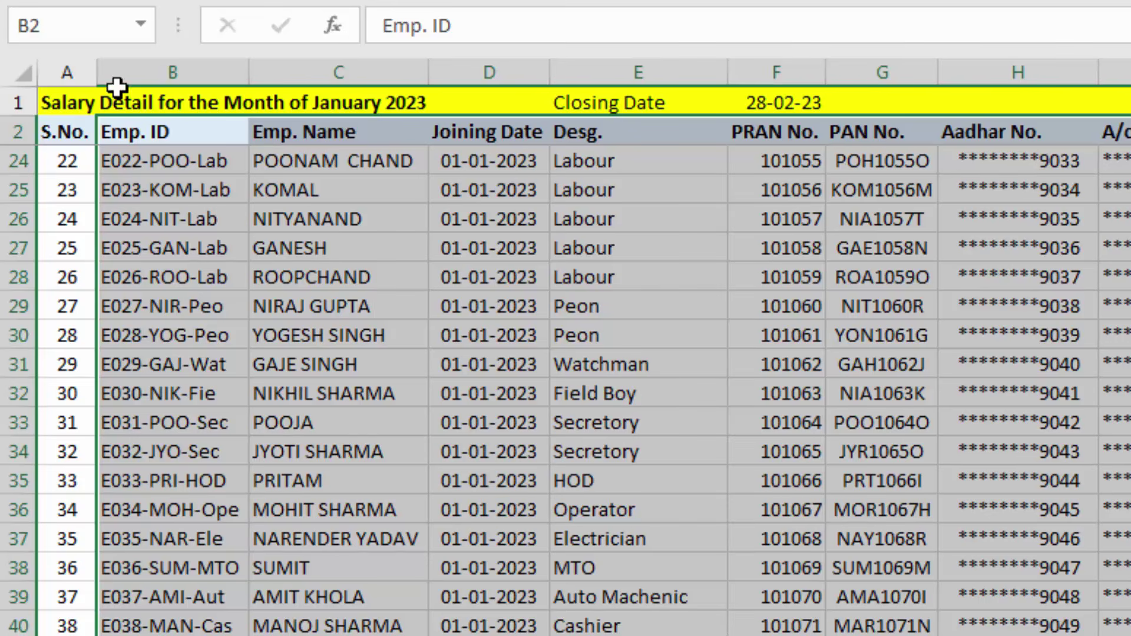
{"action": "left_click", "coordinate": [65, 34]}
{"action": "type", "text": "Feb"}
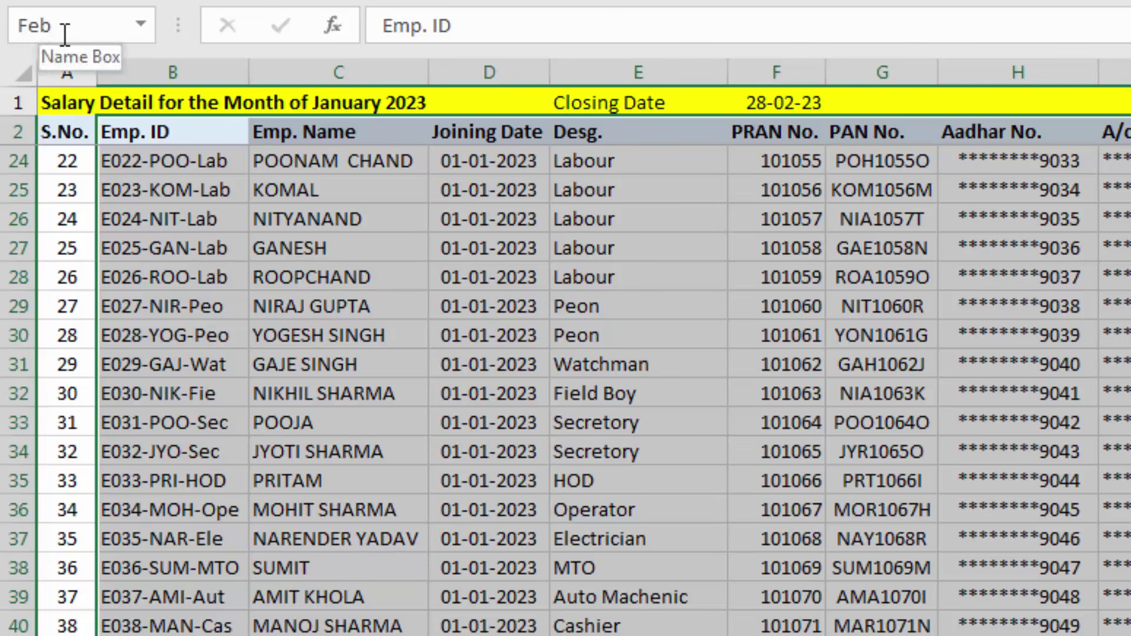
{"action": "key", "text": "Return"}
{"action": "left_click", "coordinate": [156, 274]}
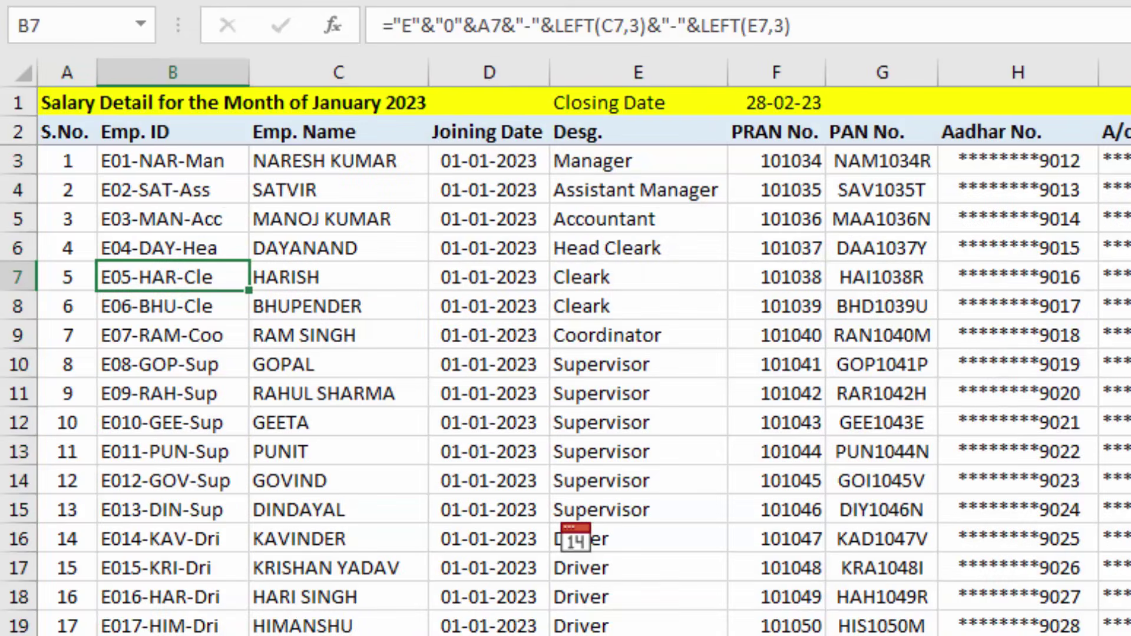
Select the March salary table from B2 and name it Mar
{"action": "key", "text": "ctrl+Page_Down"}
{"action": "left_click", "coordinate": [138, 133]}
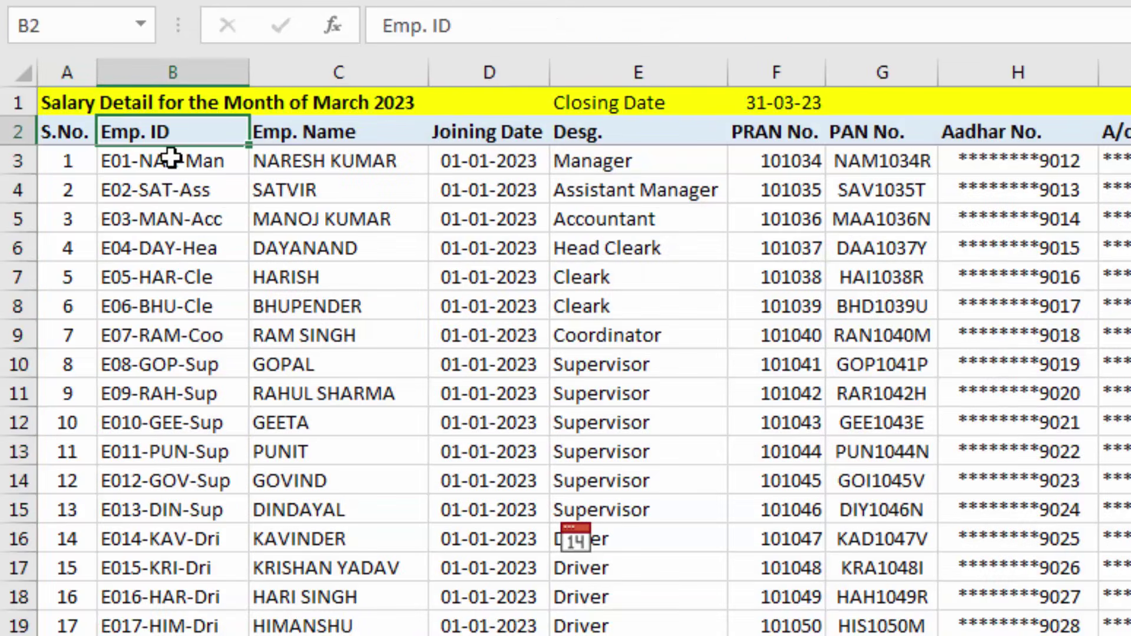
{"action": "key", "text": "ctrl+shift+Right"}
{"action": "key", "text": "ctrl+shift+Down"}
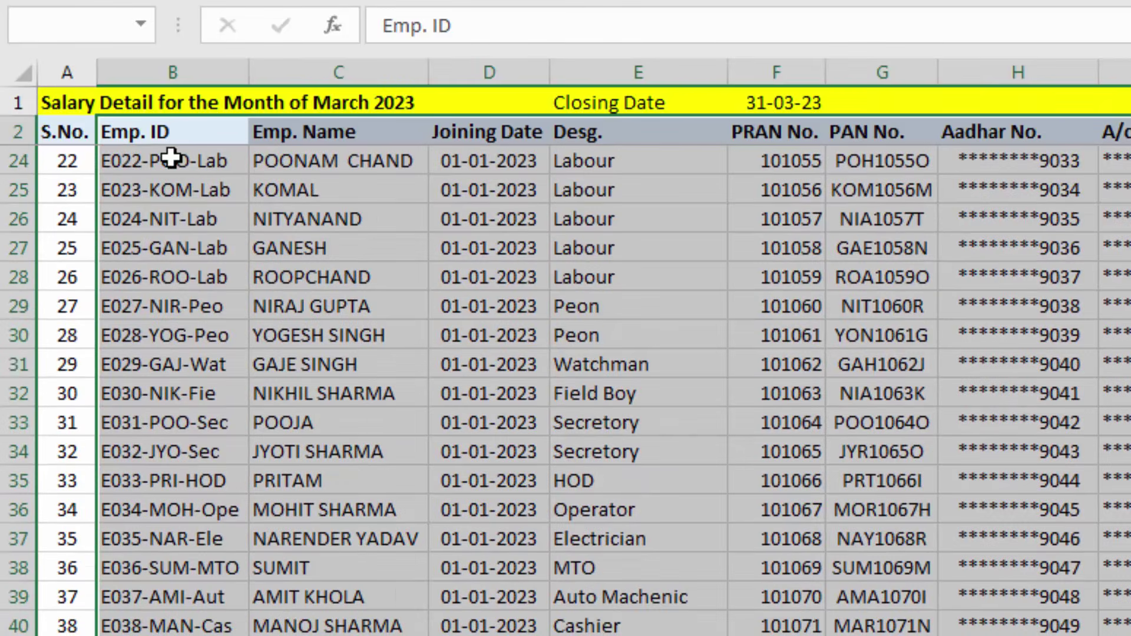
{"action": "left_click", "coordinate": [84, 25]}
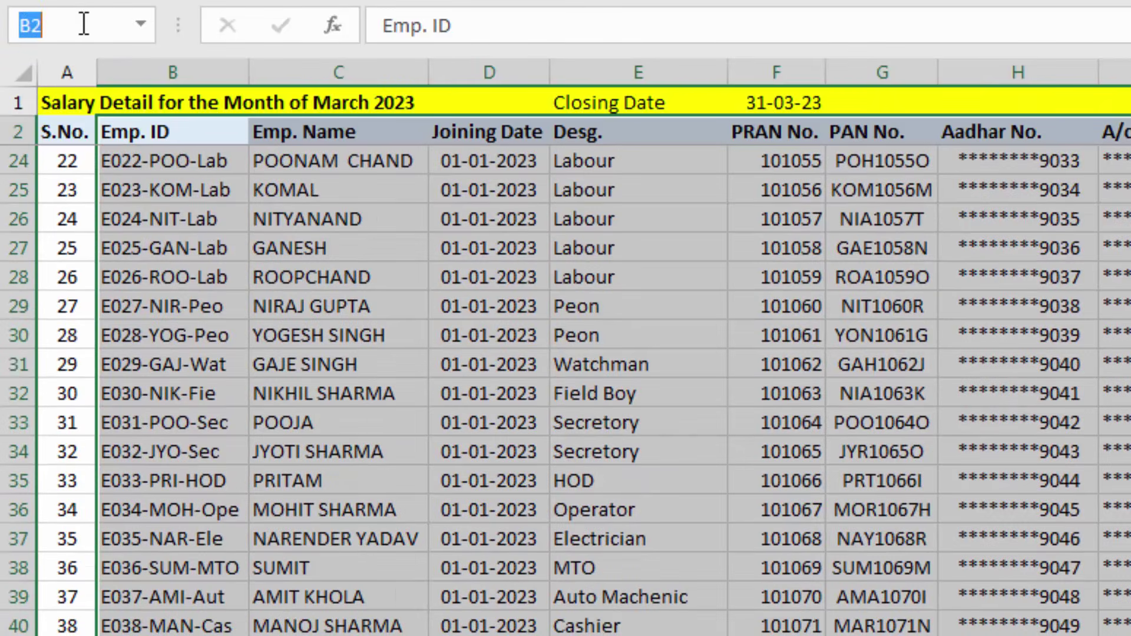
{"action": "type", "text": "Mar"}
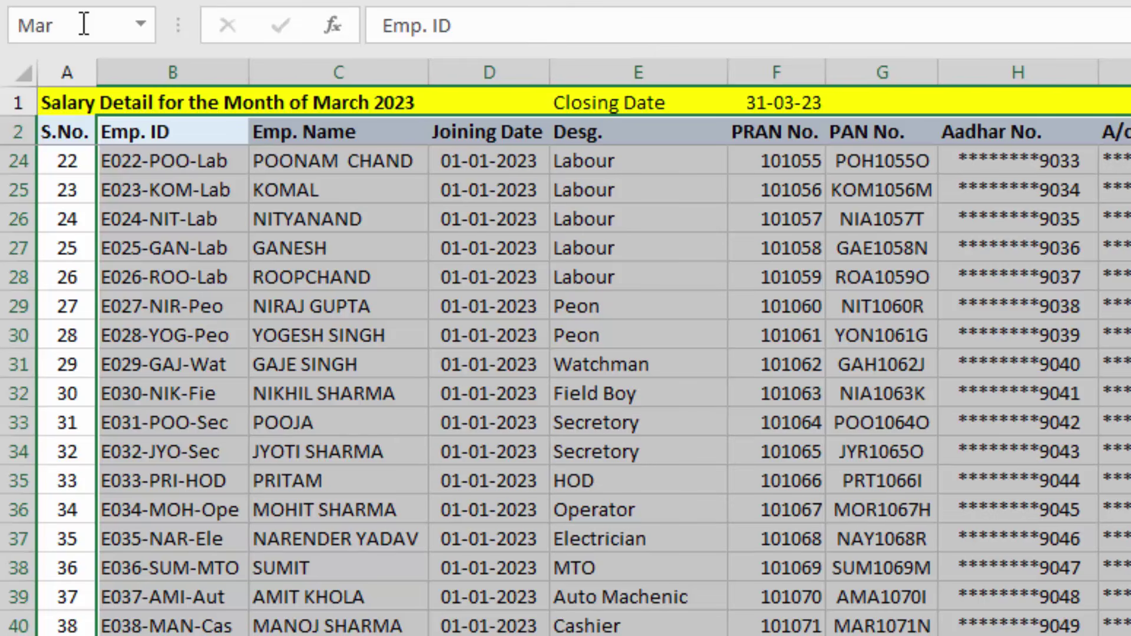
{"action": "left_click", "coordinate": [298, 304]}
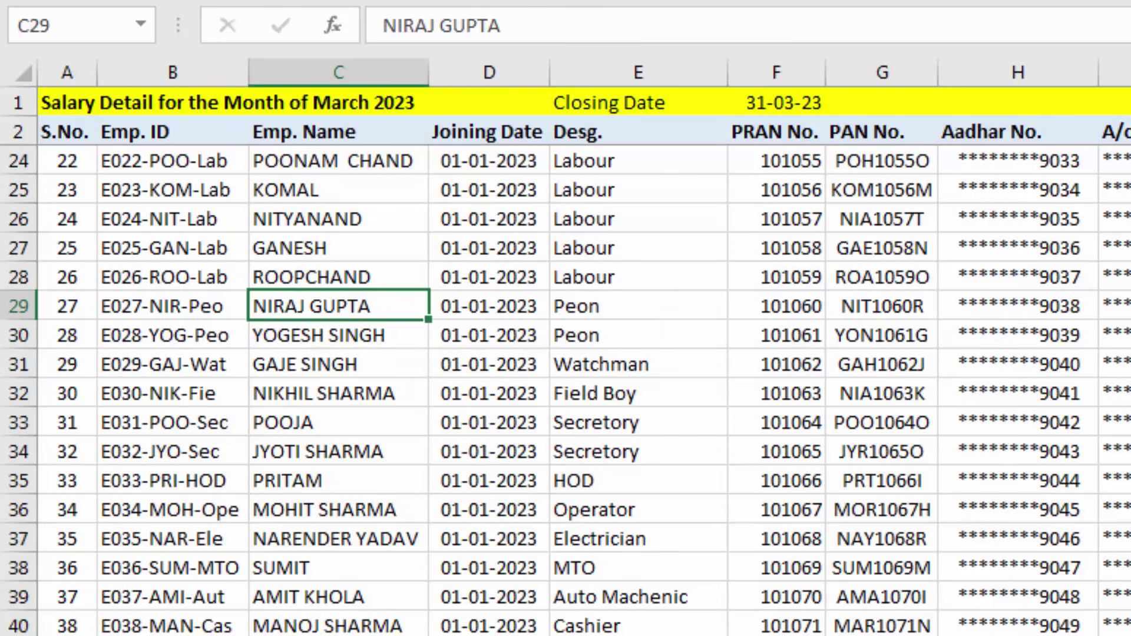
{"action": "key", "text": "ctrl+Page_Up"}
{"action": "key", "text": "ctrl+Page_Up"}
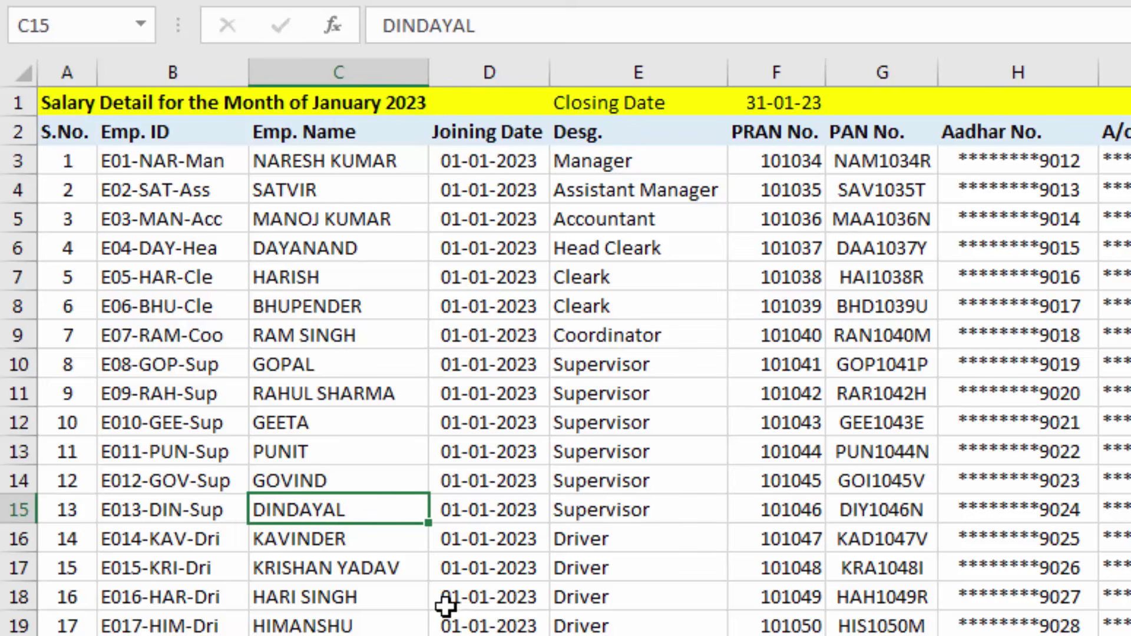
Enter =VLOOKUP($D$7,Jan,3,0) in the pay slip's Joining Date cell D8
{"action": "key", "text": "ctrl+Page_Up"}
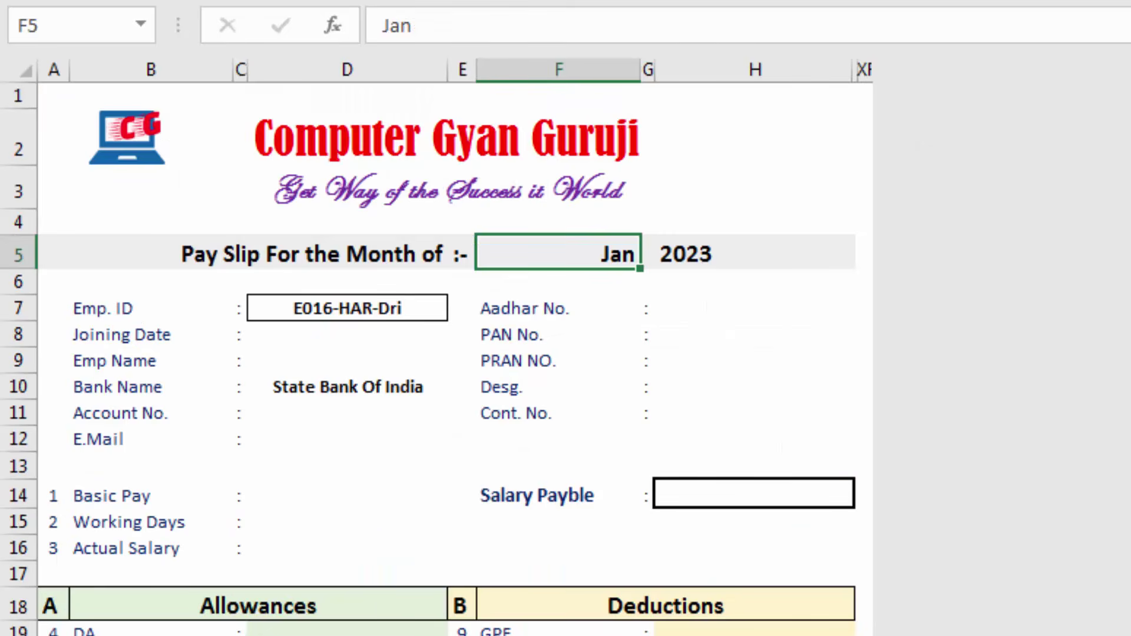
{"action": "left_click", "coordinate": [311, 337]}
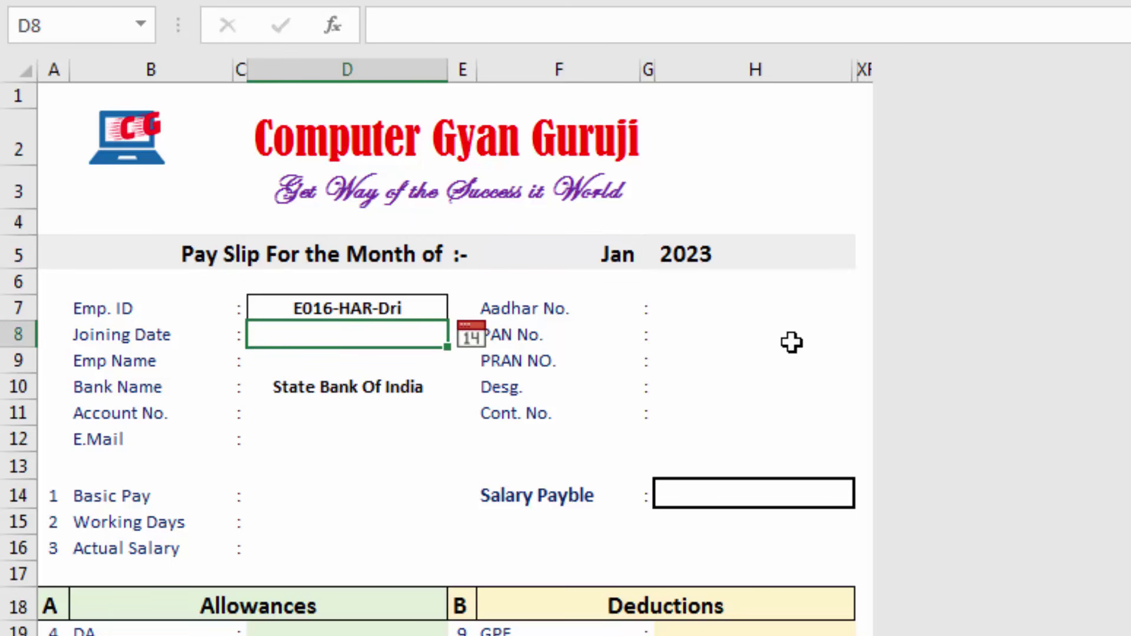
{"action": "type", "text": "="}
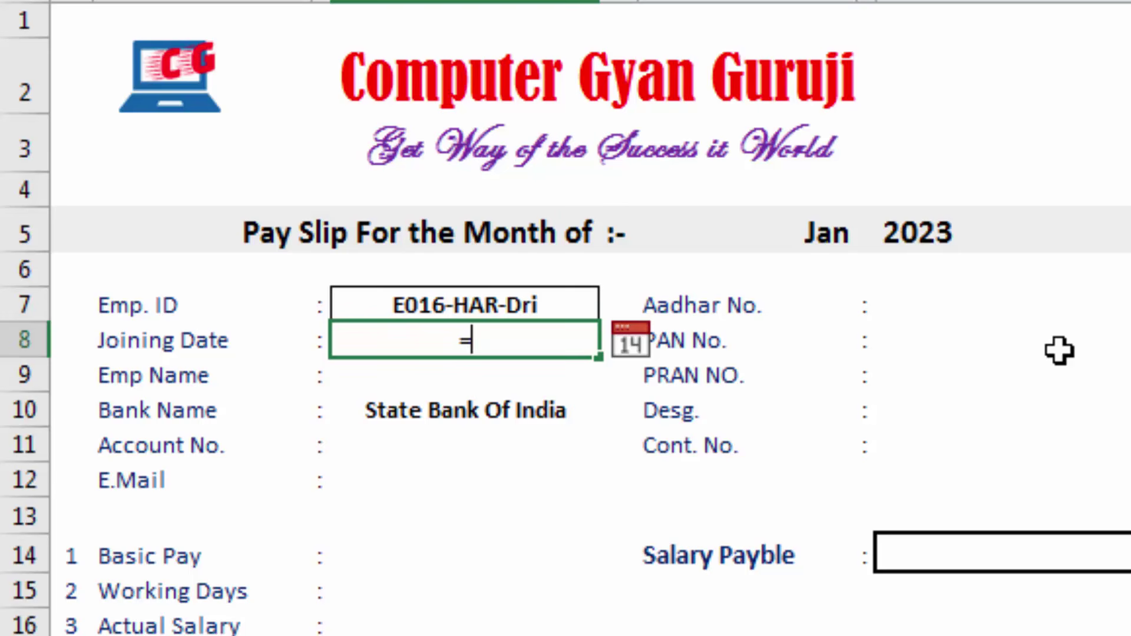
{"action": "type", "text": "vlook"}
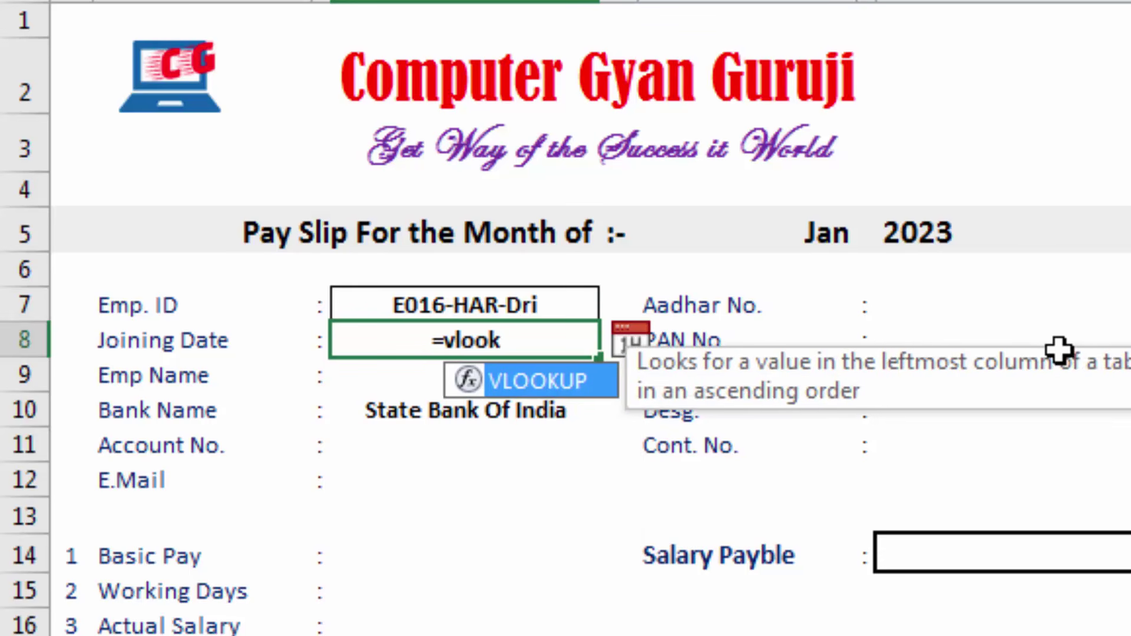
{"action": "type", "text": "up("}
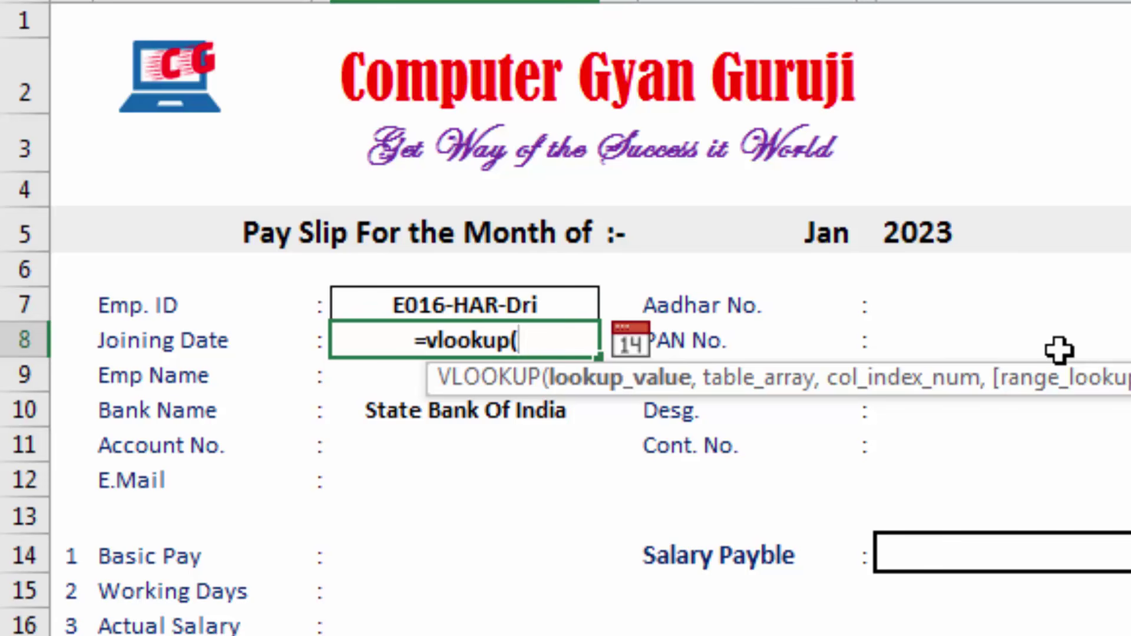
{"action": "left_click", "coordinate": [484, 298]}
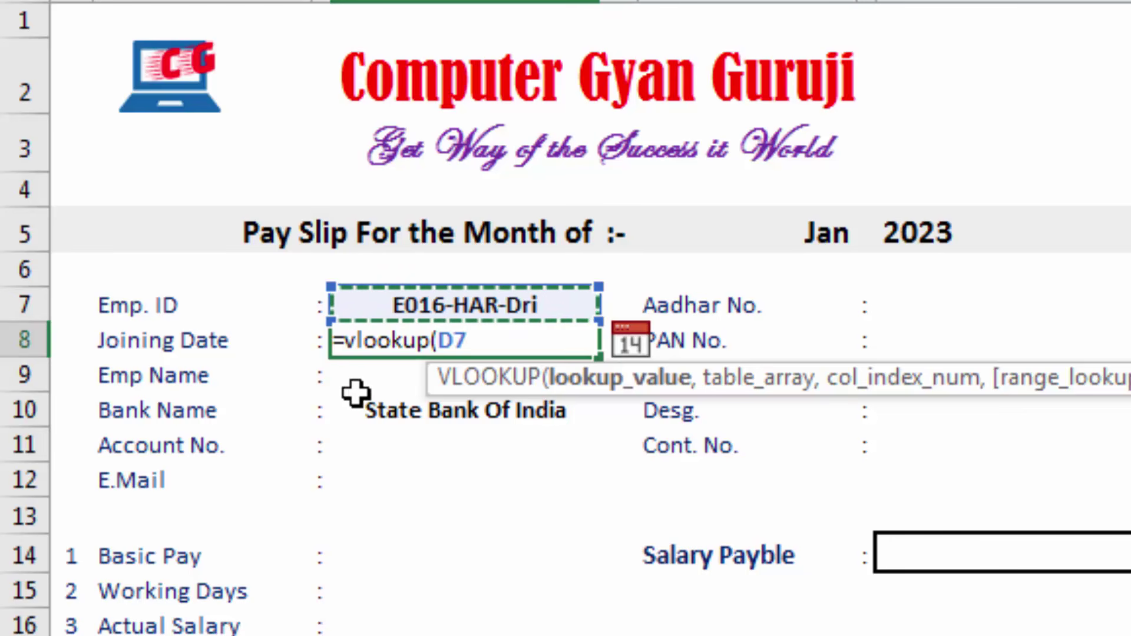
{"action": "key", "text": "F4"}
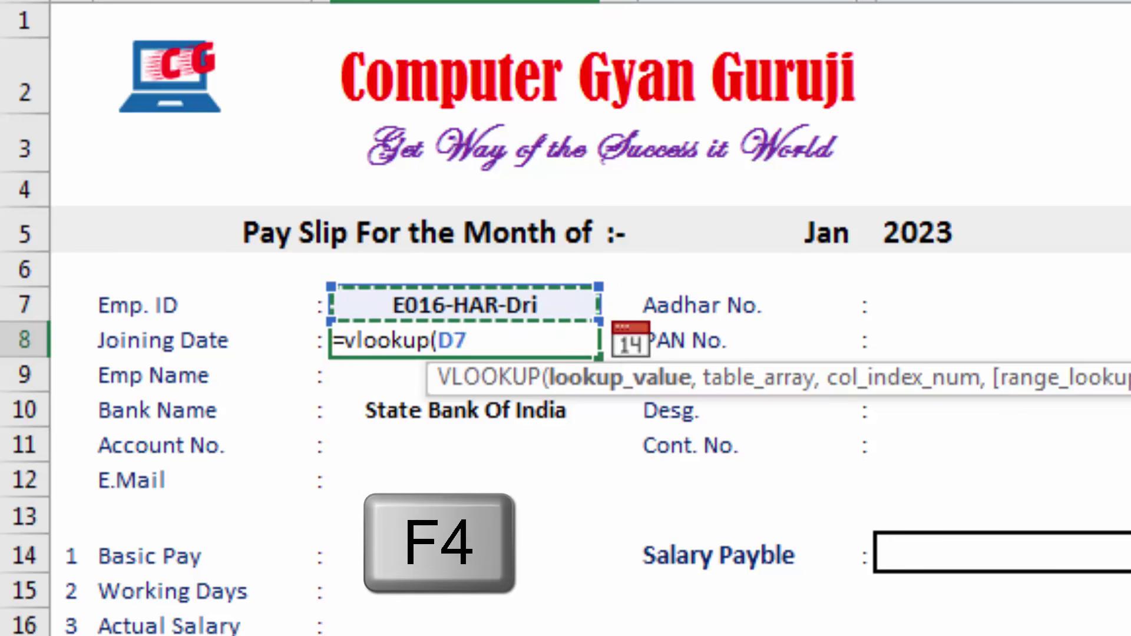
{"action": "key", "text": "F4"}
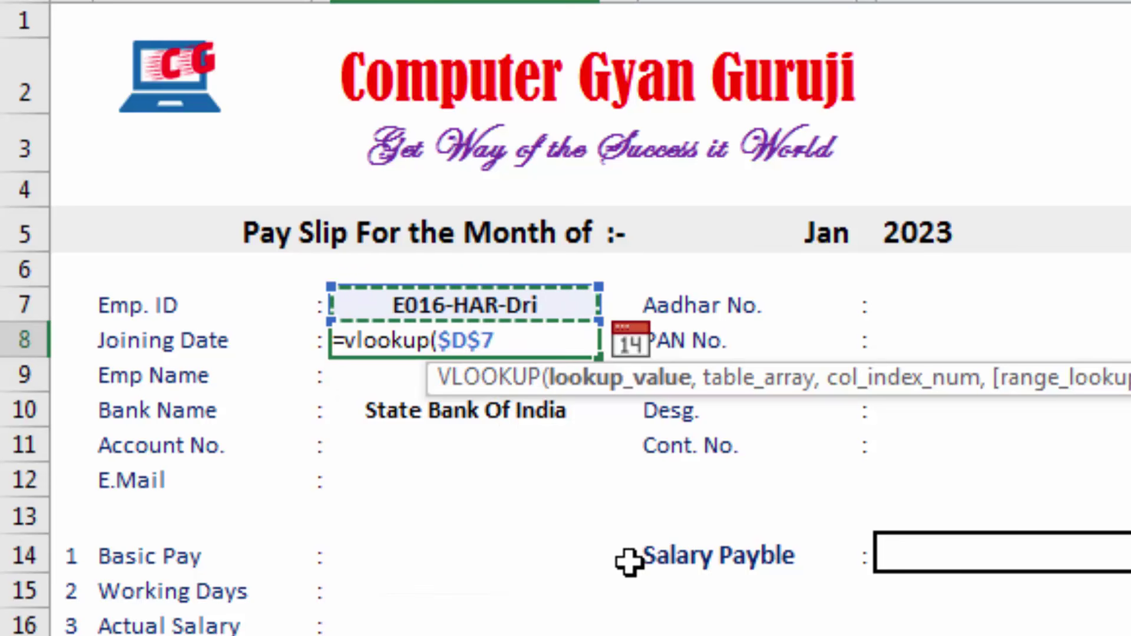
{"action": "type", "text": ","}
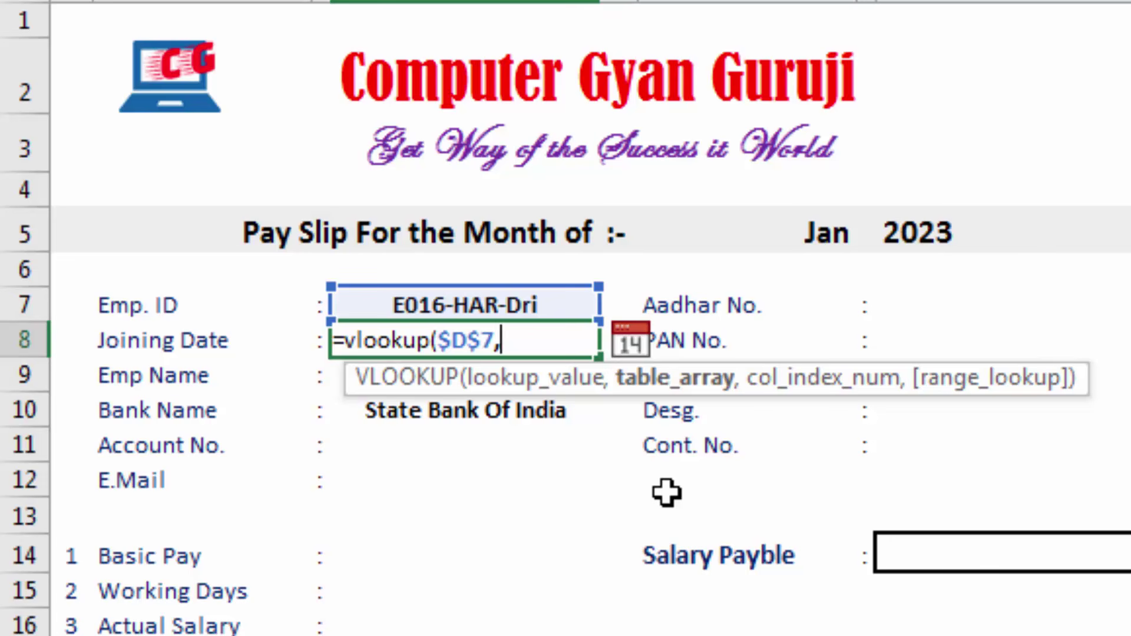
{"action": "type", "text": "Jan"}
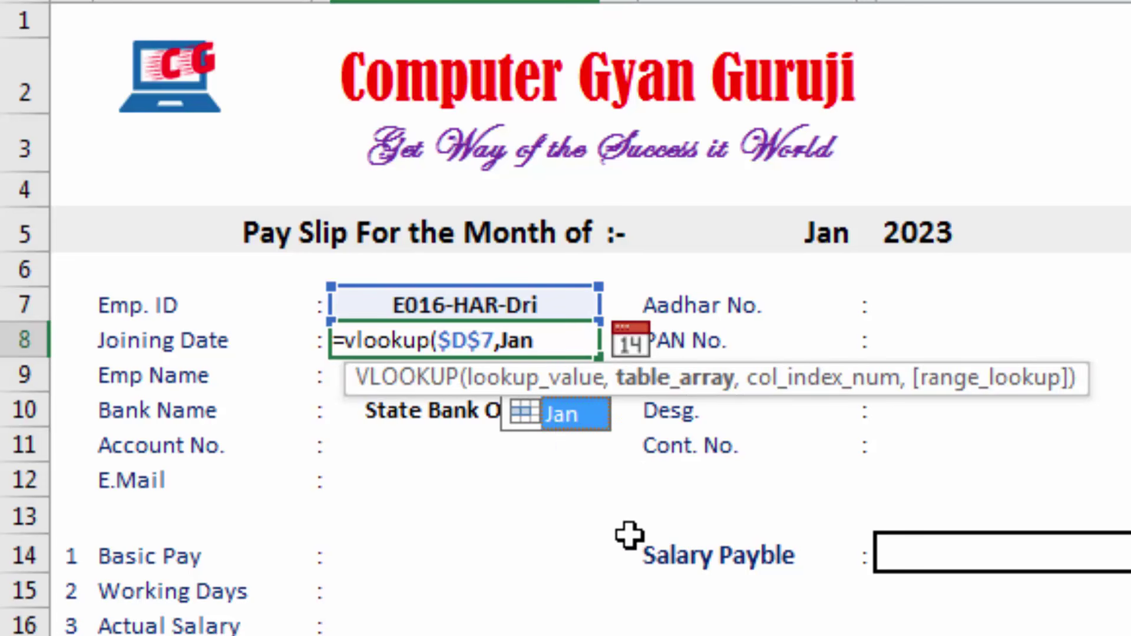
{"action": "left_click", "coordinate": [562, 341]}
{"action": "type", "text": ","}
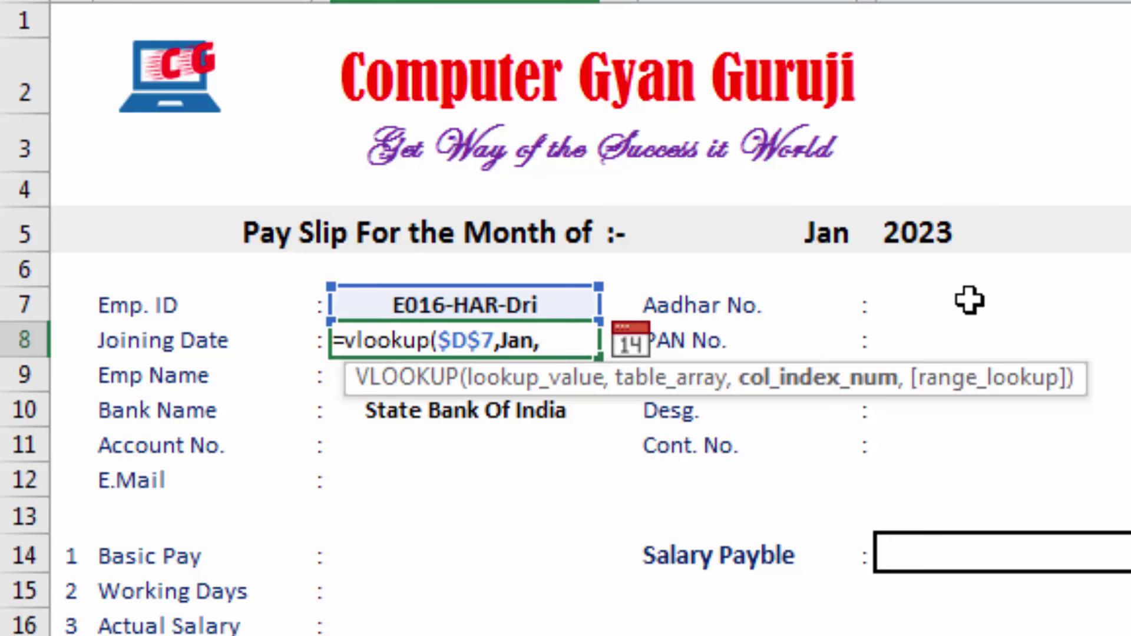
{"action": "type", "text": "3,"}
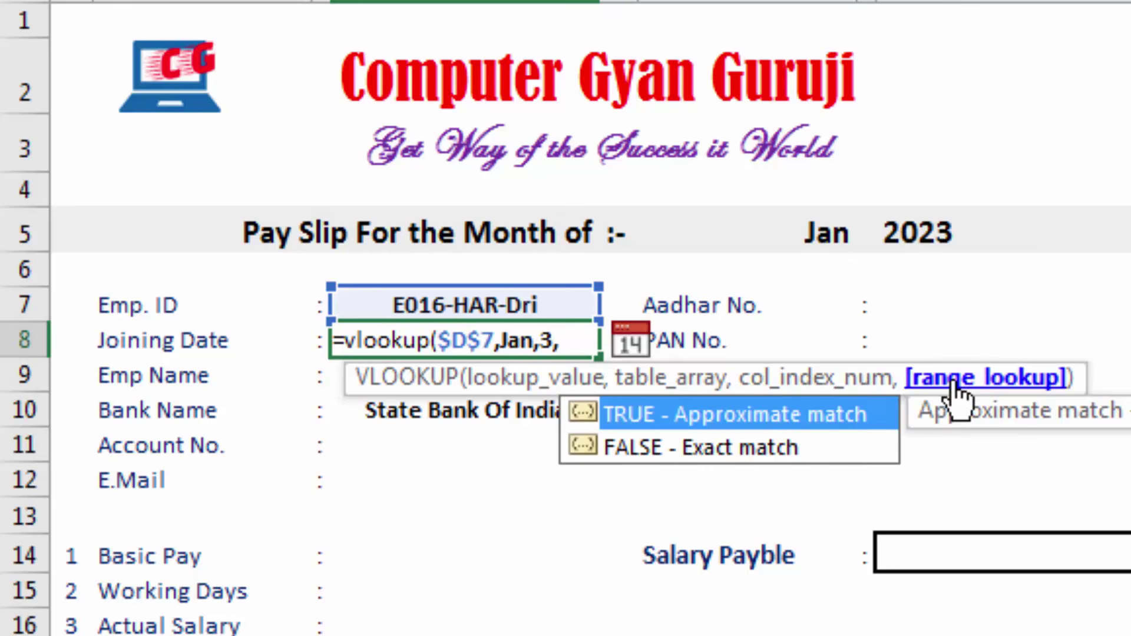
{"action": "type", "text": "0"}
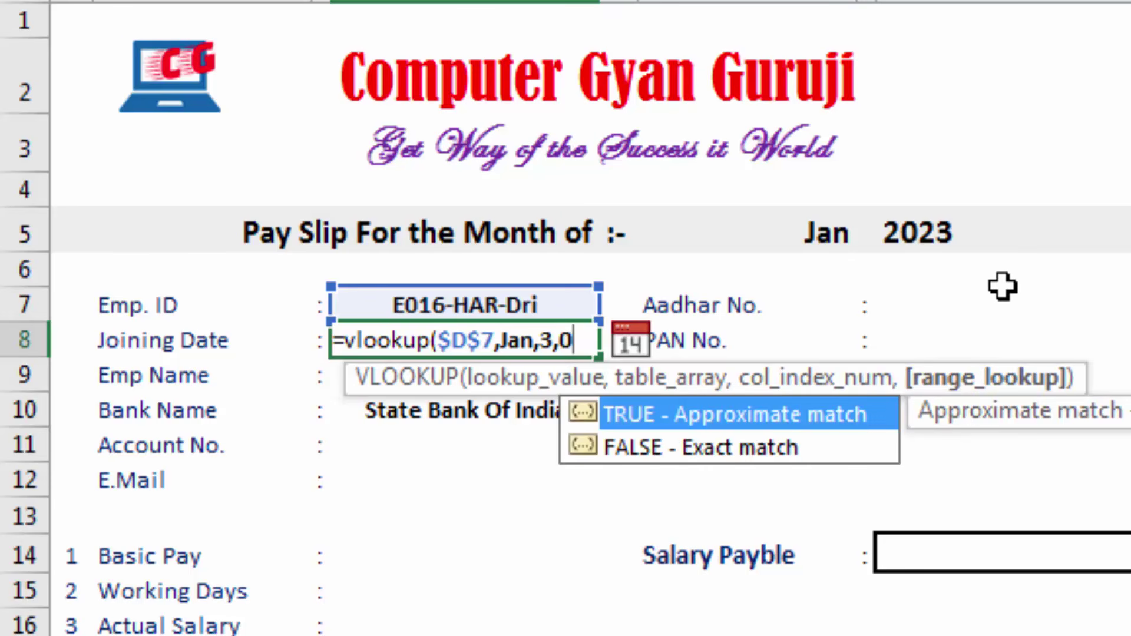
{"action": "type", "text": ")"}
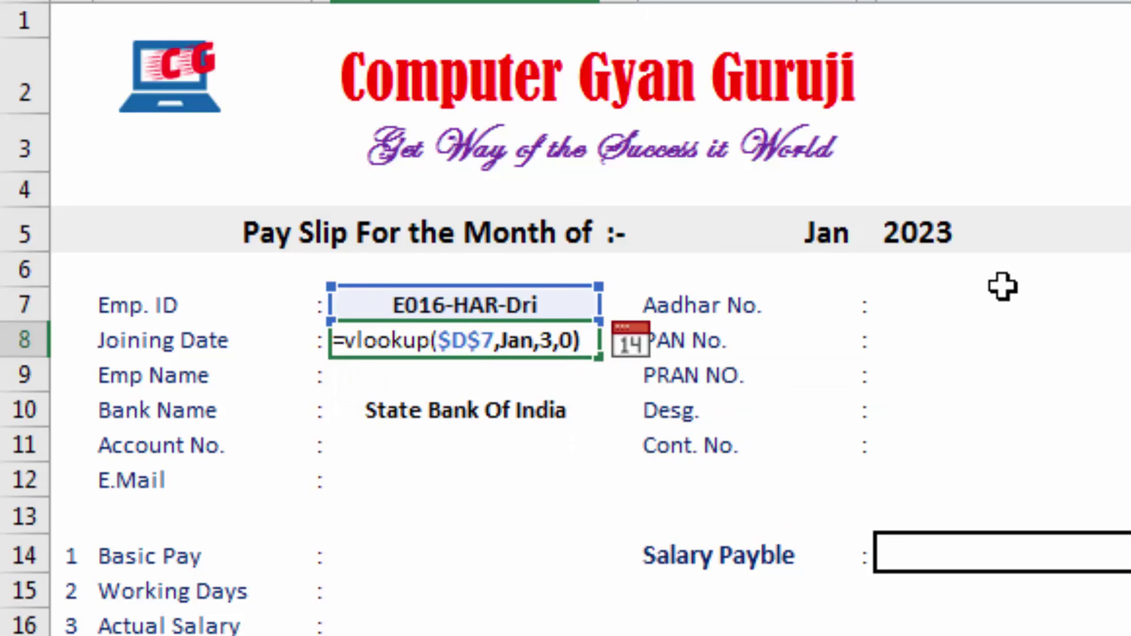
{"action": "key", "text": "Return"}
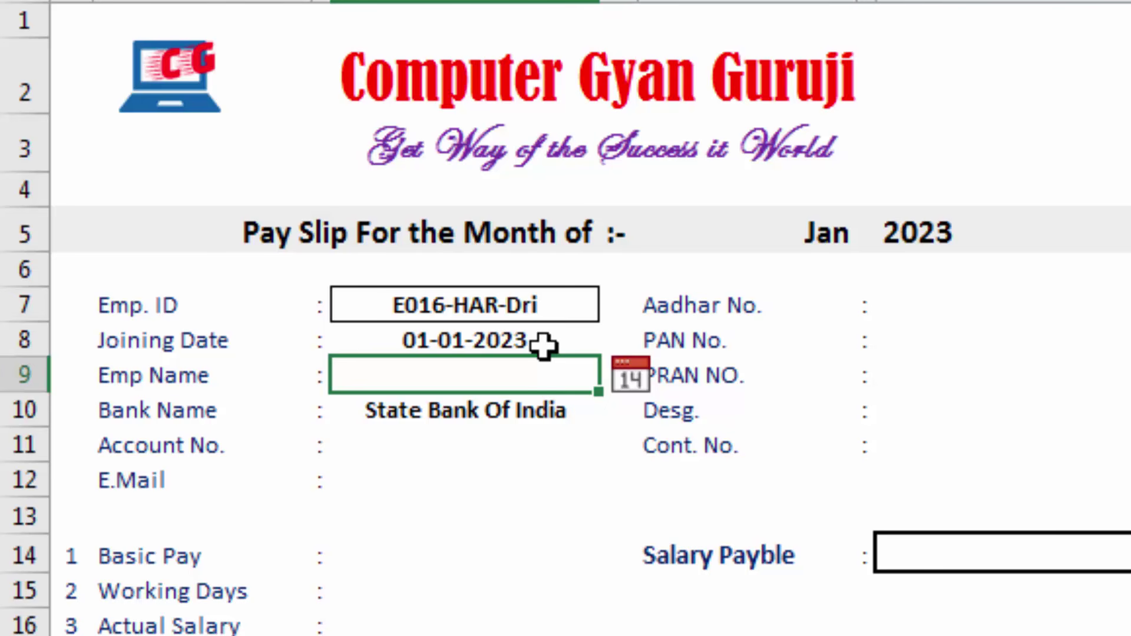
On the January sheet, insert a blank row above the table's header row
{"action": "key", "text": "ctrl+Page_Up"}
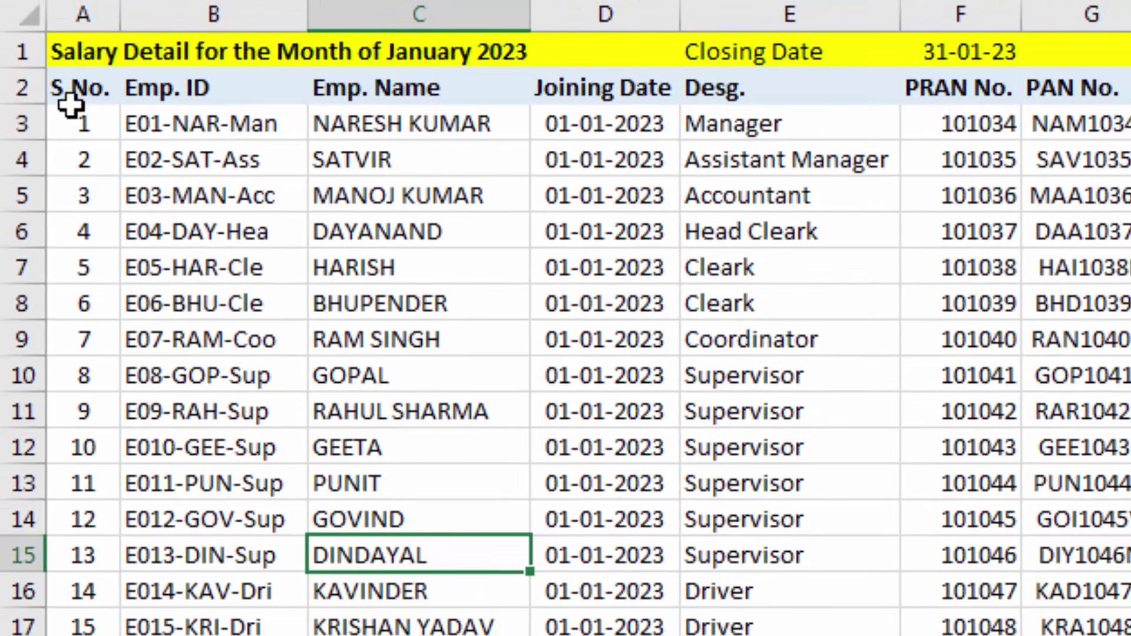
{"action": "left_click", "coordinate": [83, 91]}
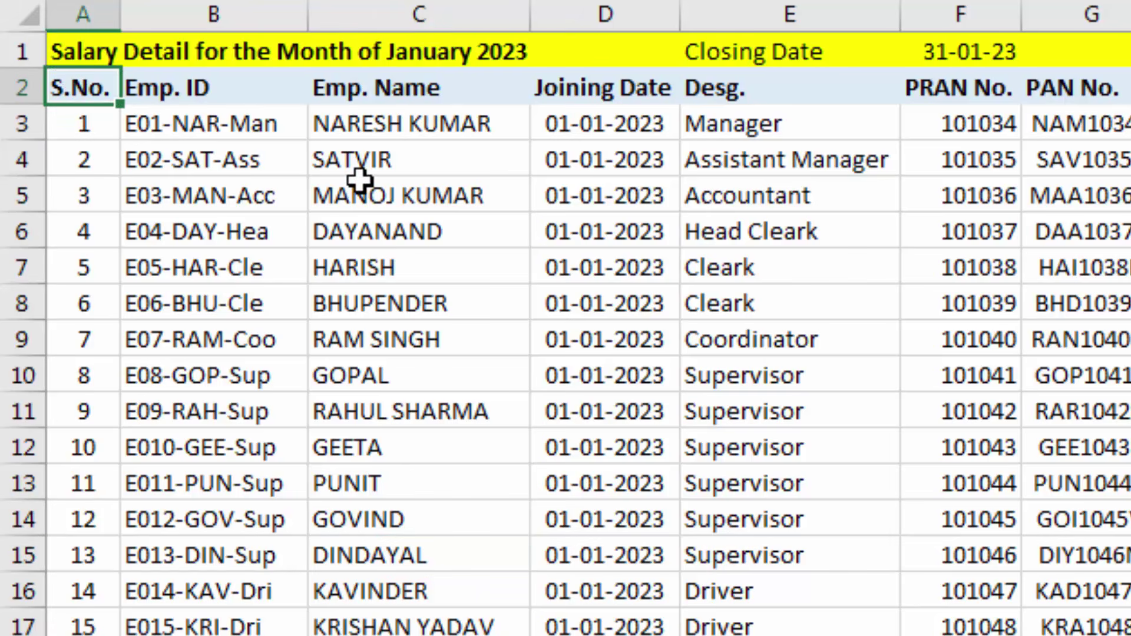
{"action": "key", "text": "alt+i"}
{"action": "key", "text": "r"}
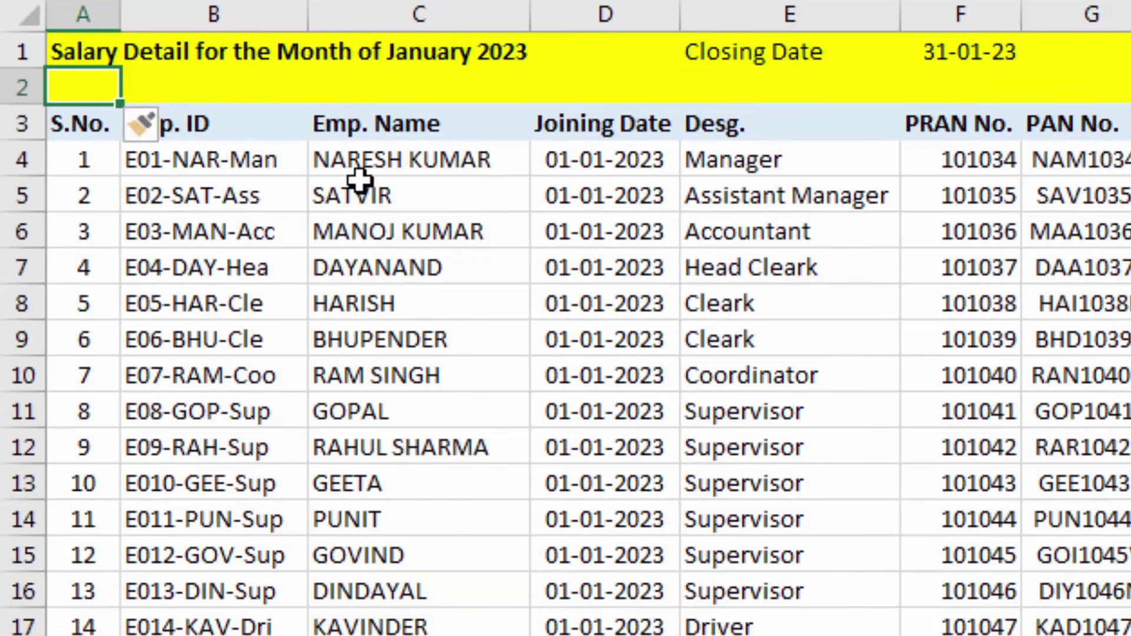
Enter 1, 2 and 3 in cells B2 to D2 of the new row
{"action": "key", "text": "Right"}
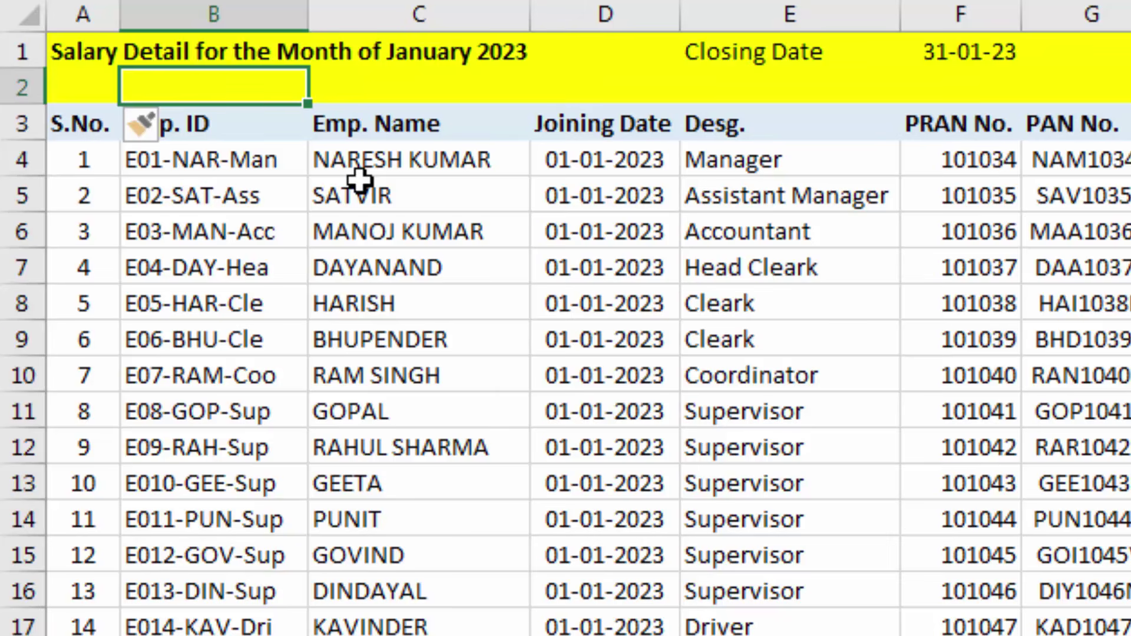
{"action": "type", "text": "1"}
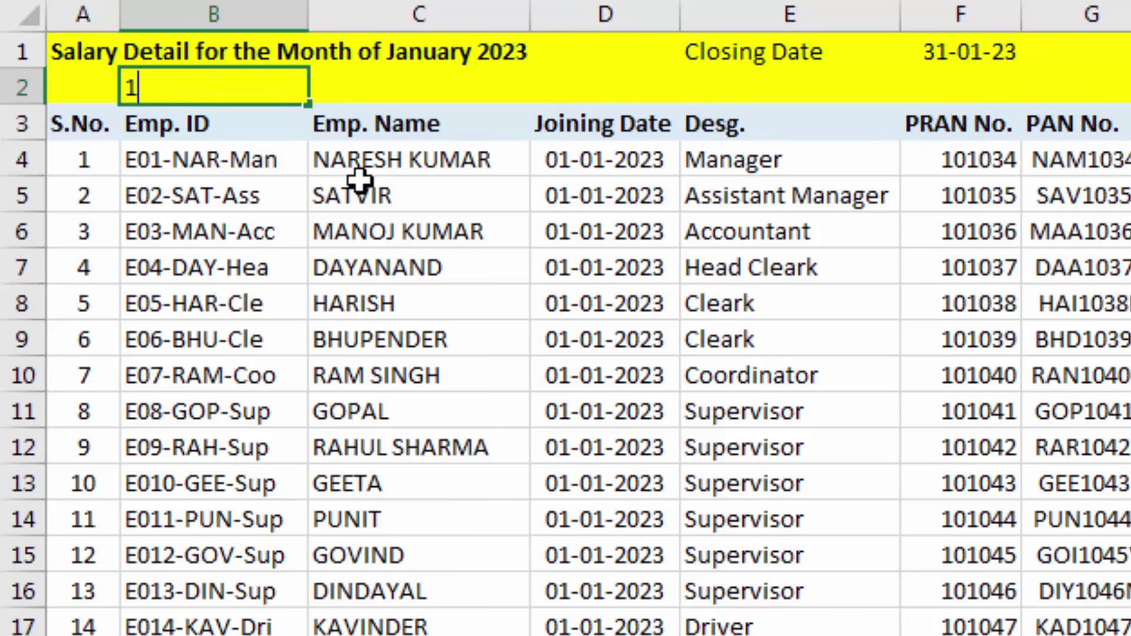
{"action": "key", "text": "Right"}
{"action": "type", "text": "2"}
{"action": "key", "text": "Right"}
{"action": "type", "text": "3"}
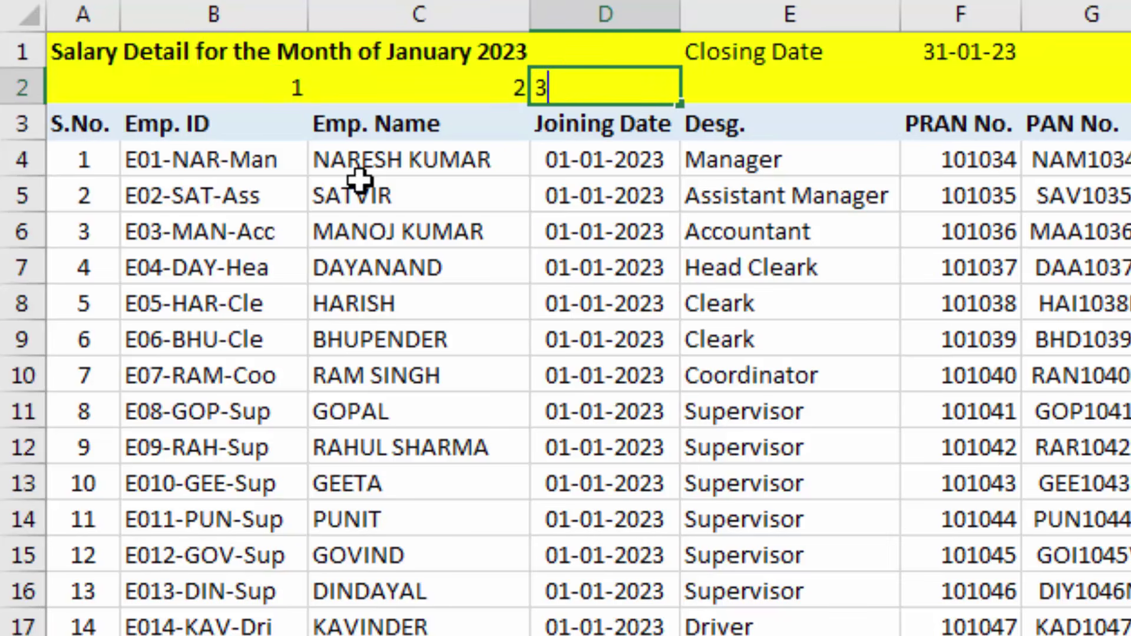
{"action": "key", "text": "ctrl+Return"}
Extend the 1, 2, 3 numbering across row 2 to the table's last column
{"action": "key", "text": "Left"}
{"action": "key", "text": "Left"}
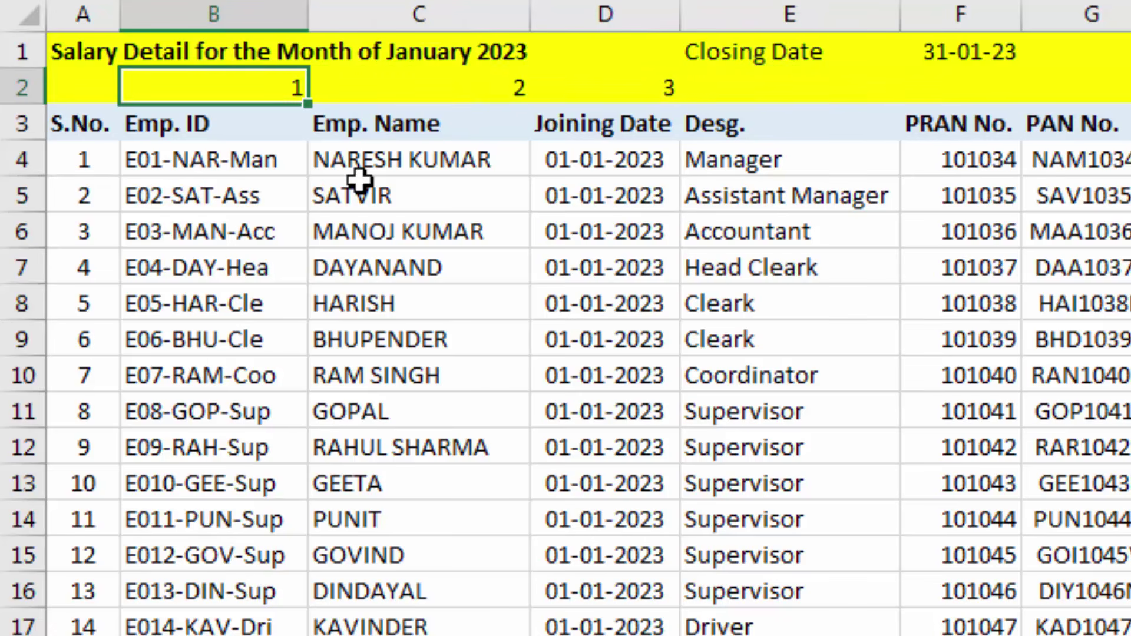
{"action": "key", "text": "shift+Right"}
{"action": "key", "text": "shift+Right"}
{"action": "key", "text": "shift+Right"}
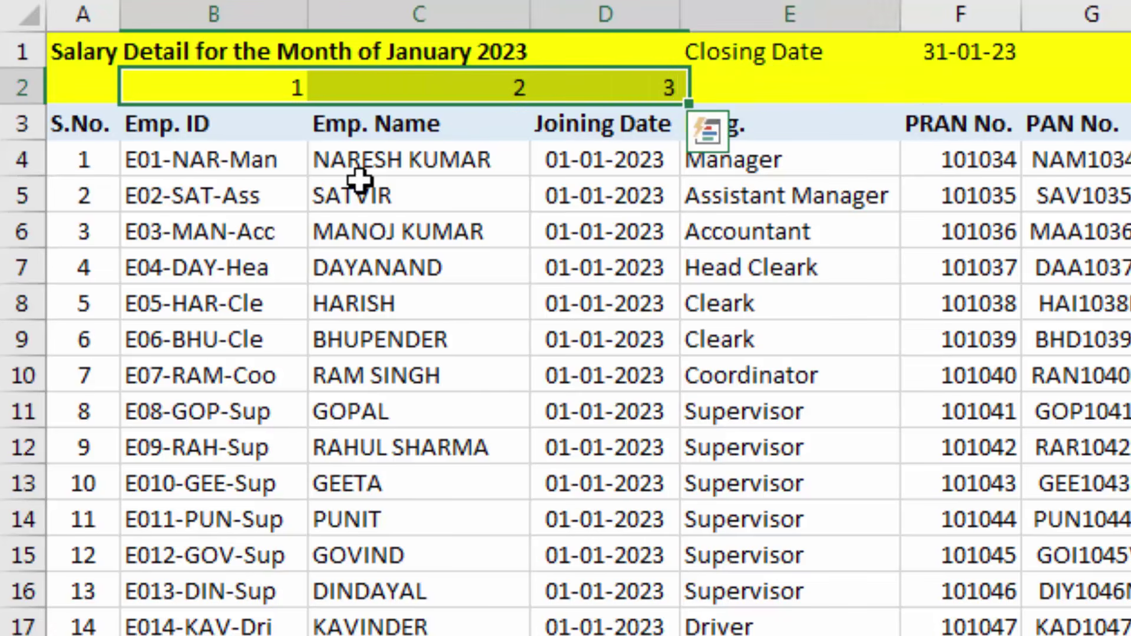
{"action": "key", "text": "shift+Left"}
{"action": "left_click_drag", "start_coordinate": [680, 104], "coordinate": [1128, 97]}
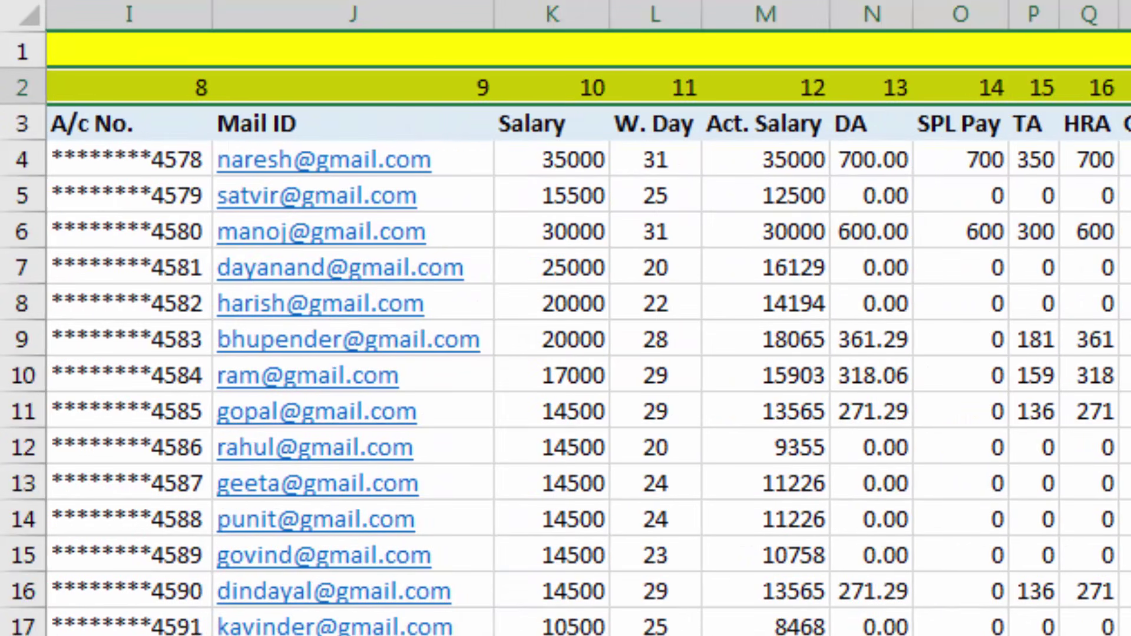
{"action": "scroll", "coordinate": [566, 354], "scroll_direction": "left", "scroll_amount": 5}
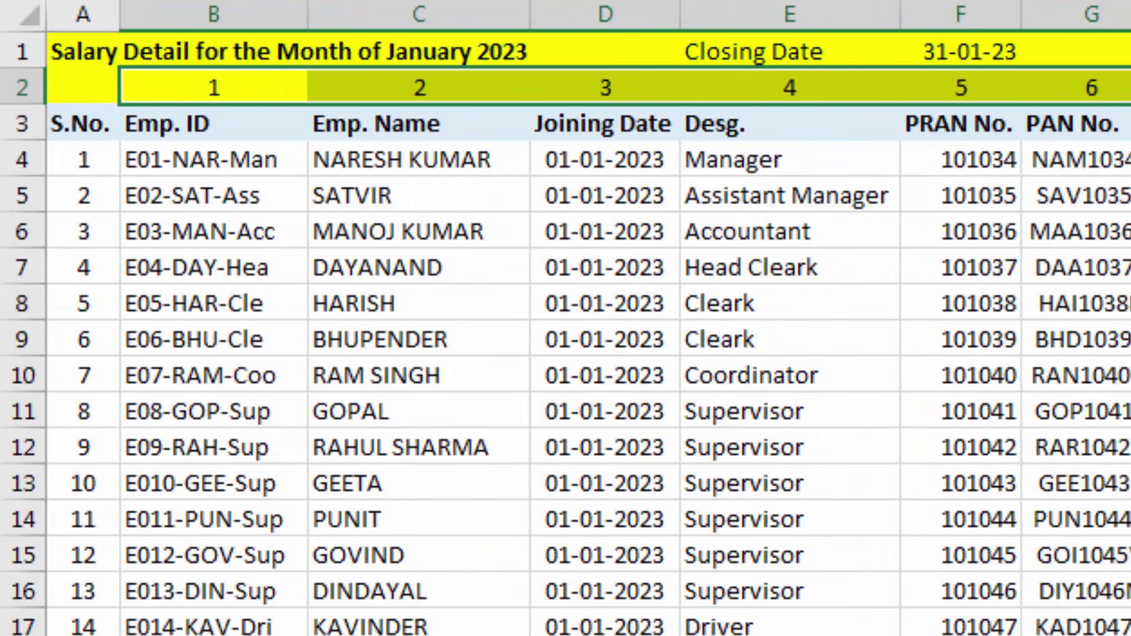
{"action": "left_click", "coordinate": [1089, 305]}
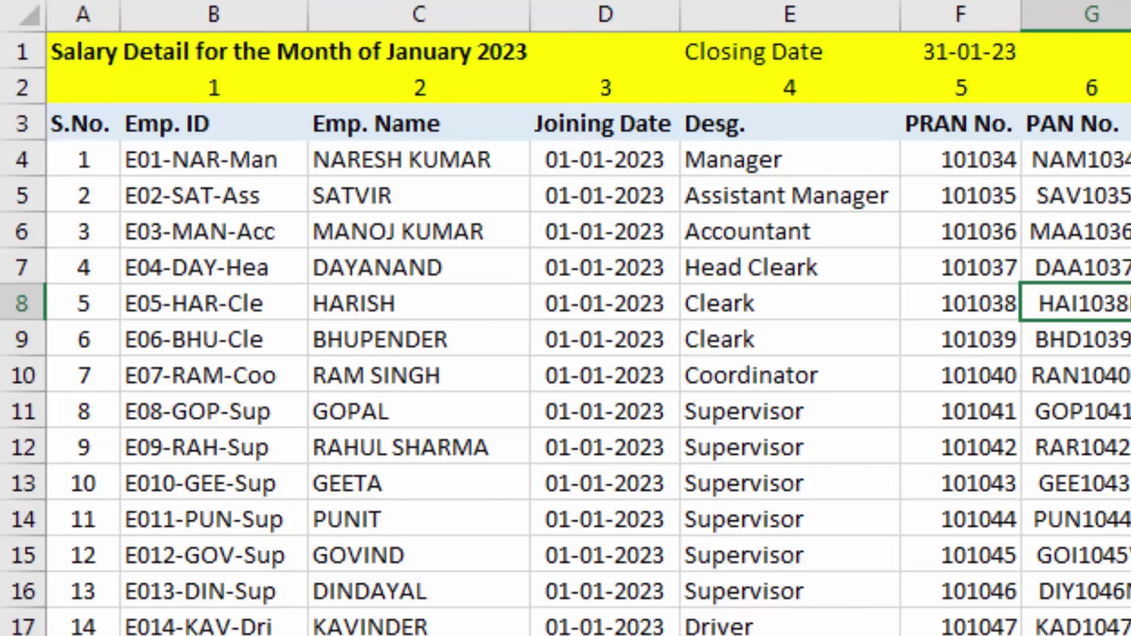
{"action": "left_click", "coordinate": [283, 635]}
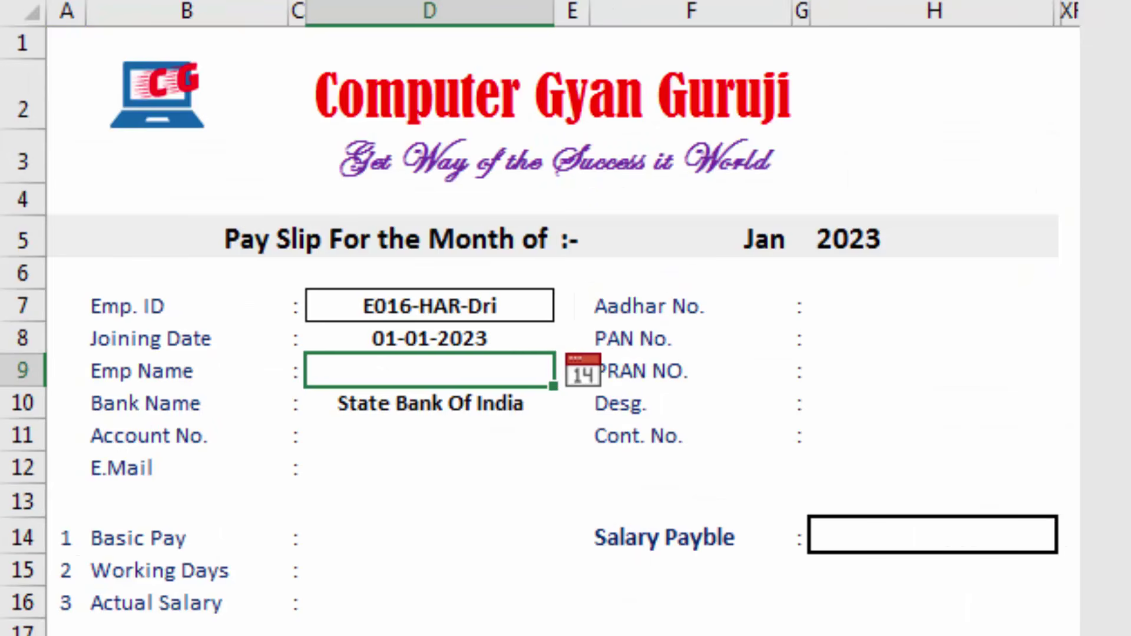
Change the pay slip's month cell F5 from Jan to Feb
{"action": "left_click", "coordinate": [385, 342]}
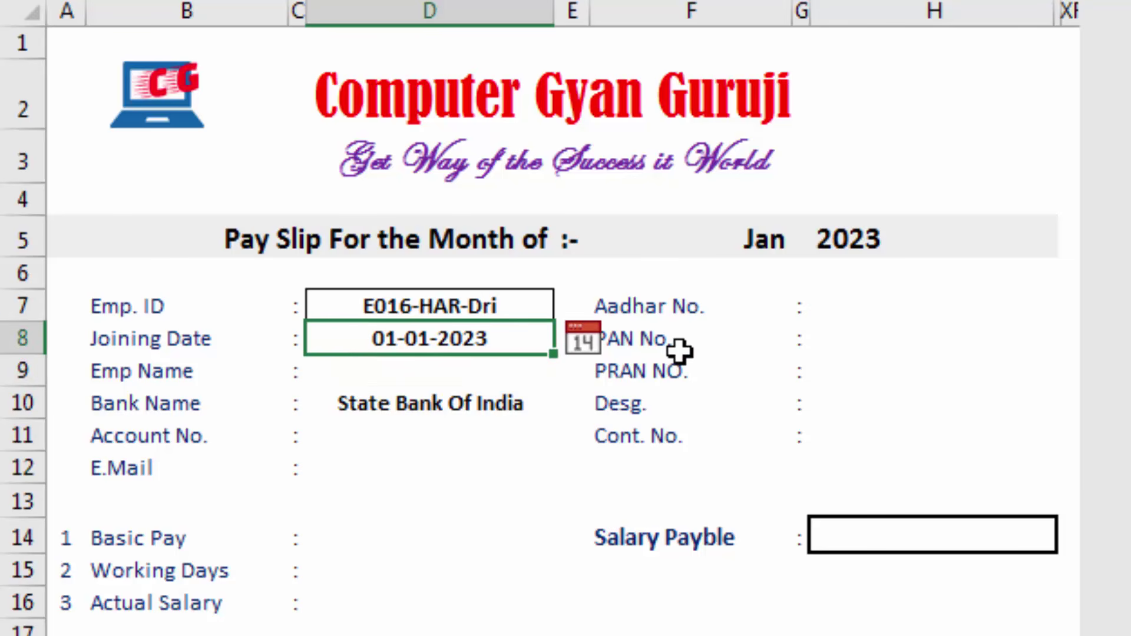
{"action": "left_click", "coordinate": [727, 241]}
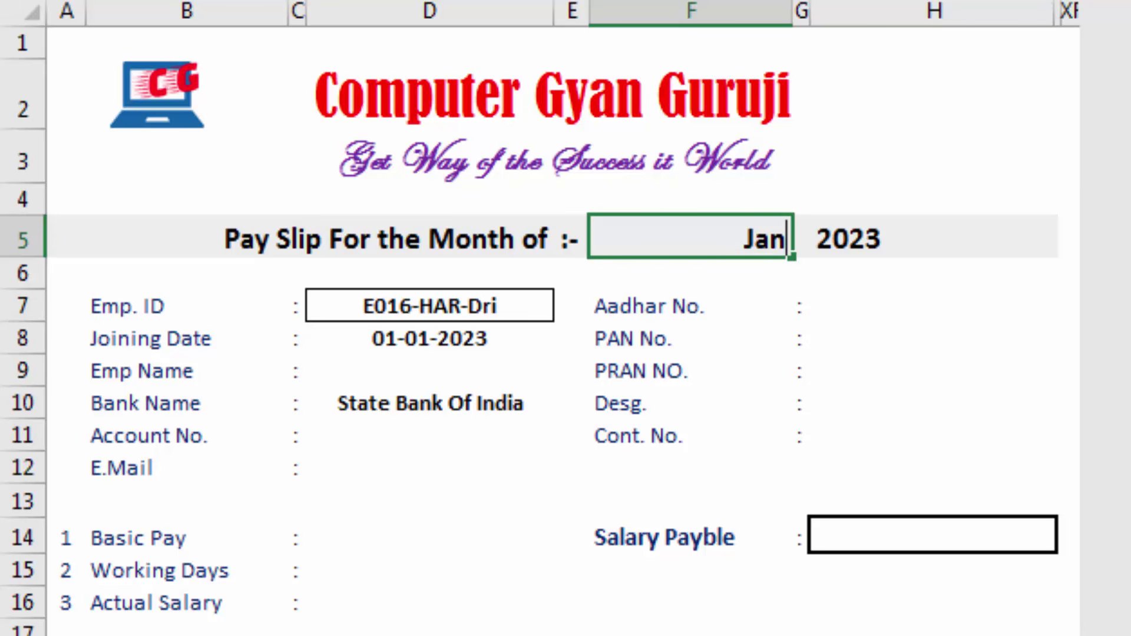
{"action": "type", "text": "Feb"}
{"action": "key", "text": "Return"}
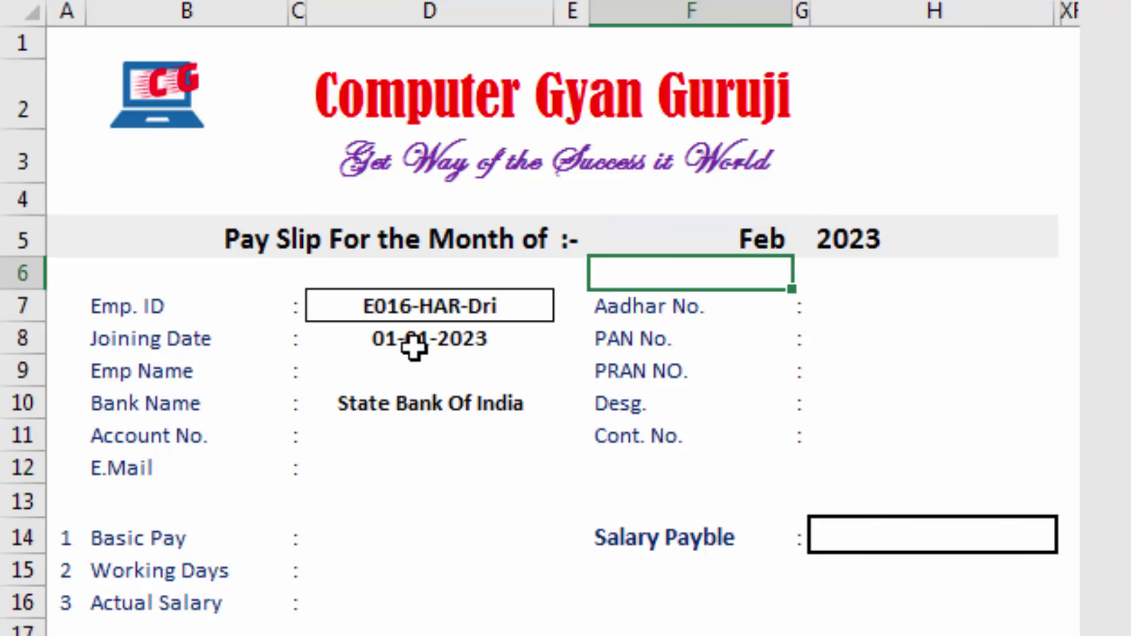
Replace Jan in the Joining Date VLOOKUP with INDIRECT($F$5), pointing at the month cell
{"action": "left_click", "coordinate": [414, 348]}
{"action": "left_click", "coordinate": [762, 237]}
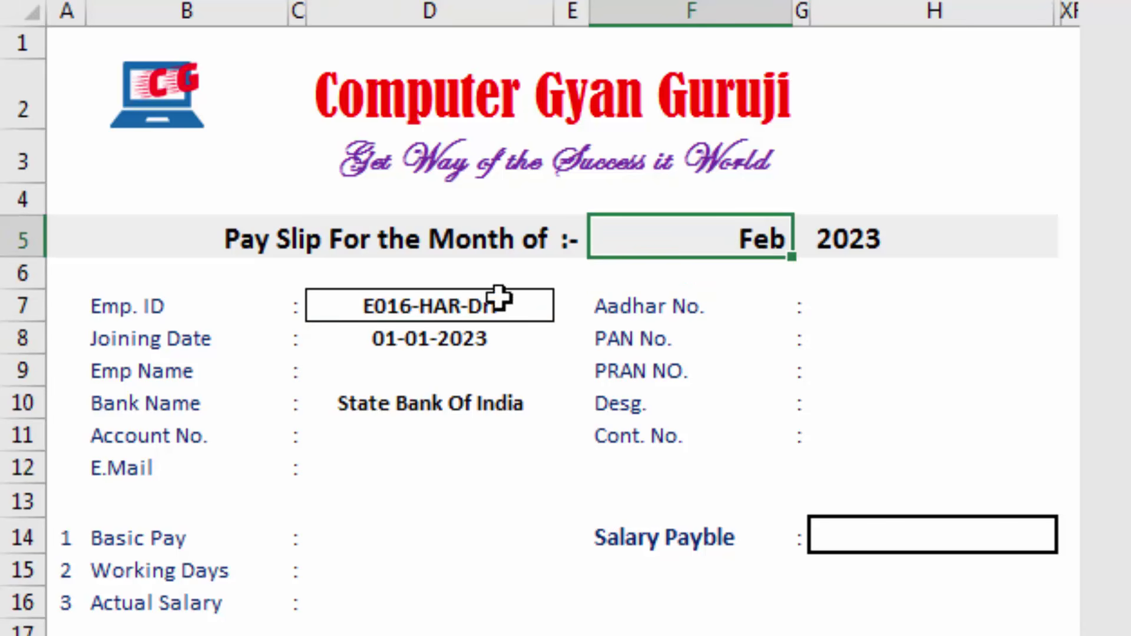
{"action": "left_click", "coordinate": [452, 339]}
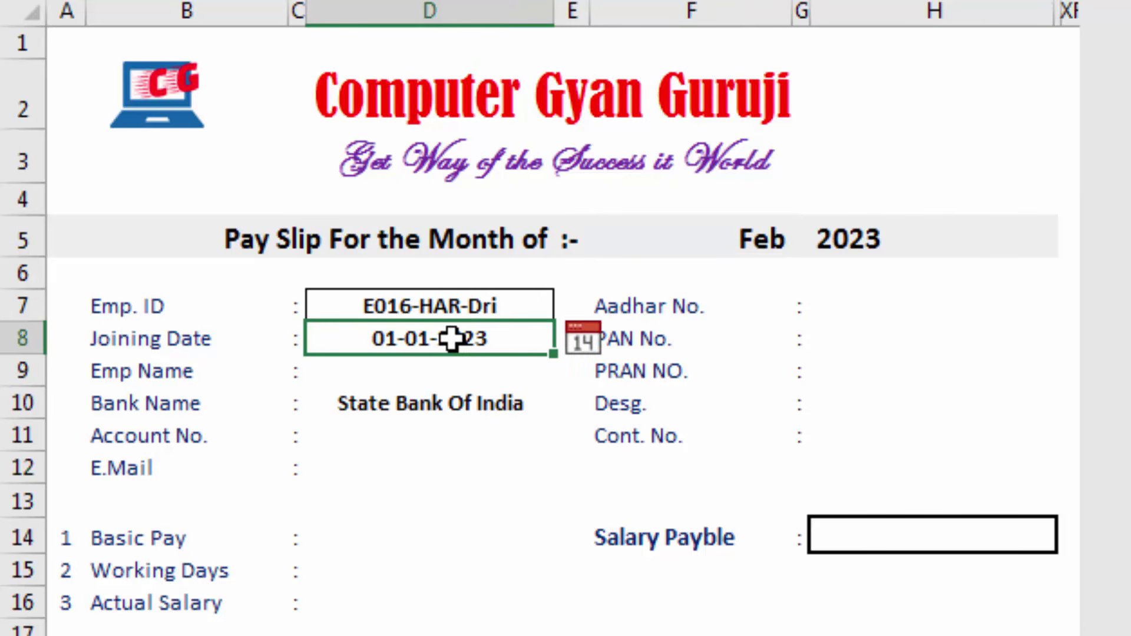
{"action": "double_click", "coordinate": [452, 339]}
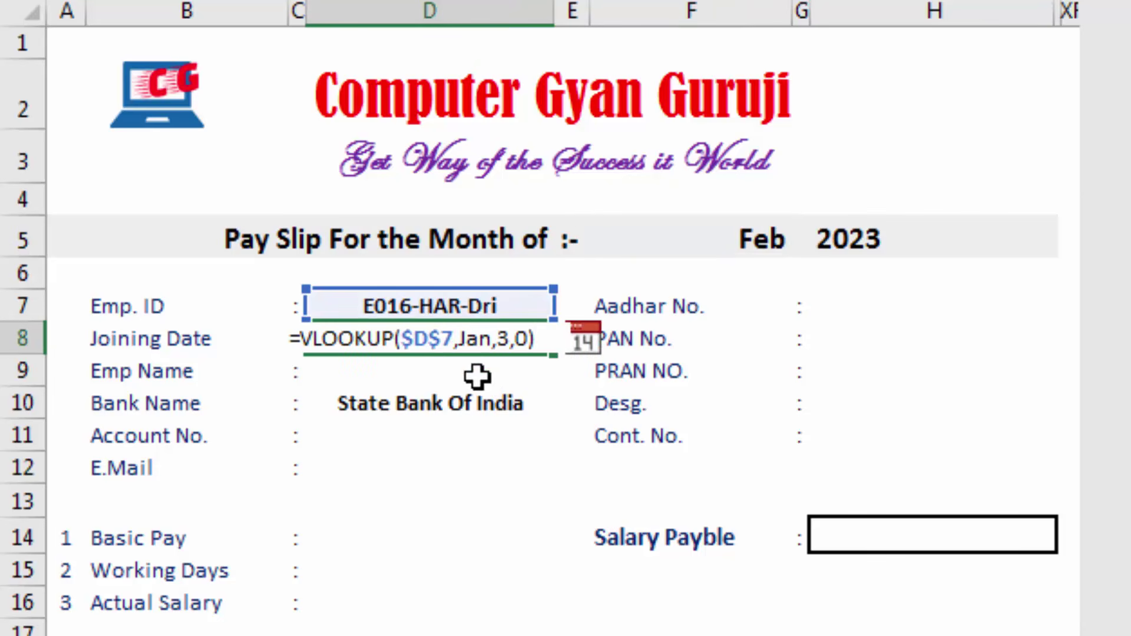
{"action": "left_click", "coordinate": [494, 340]}
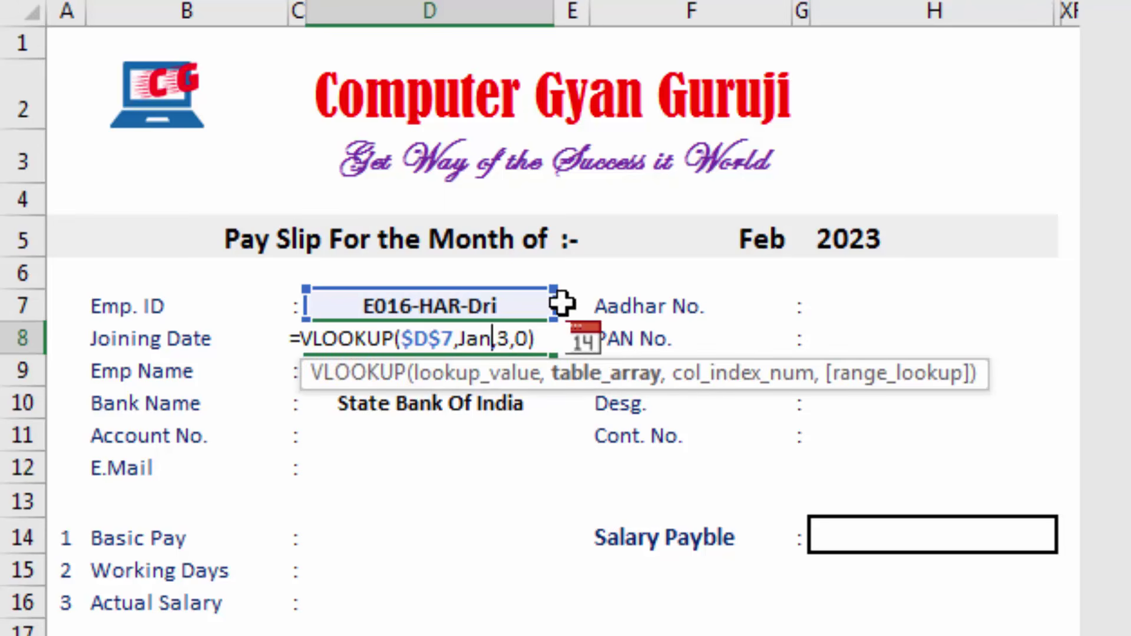
{"action": "key", "text": "BackSpace"}
{"action": "key", "text": "BackSpace"}
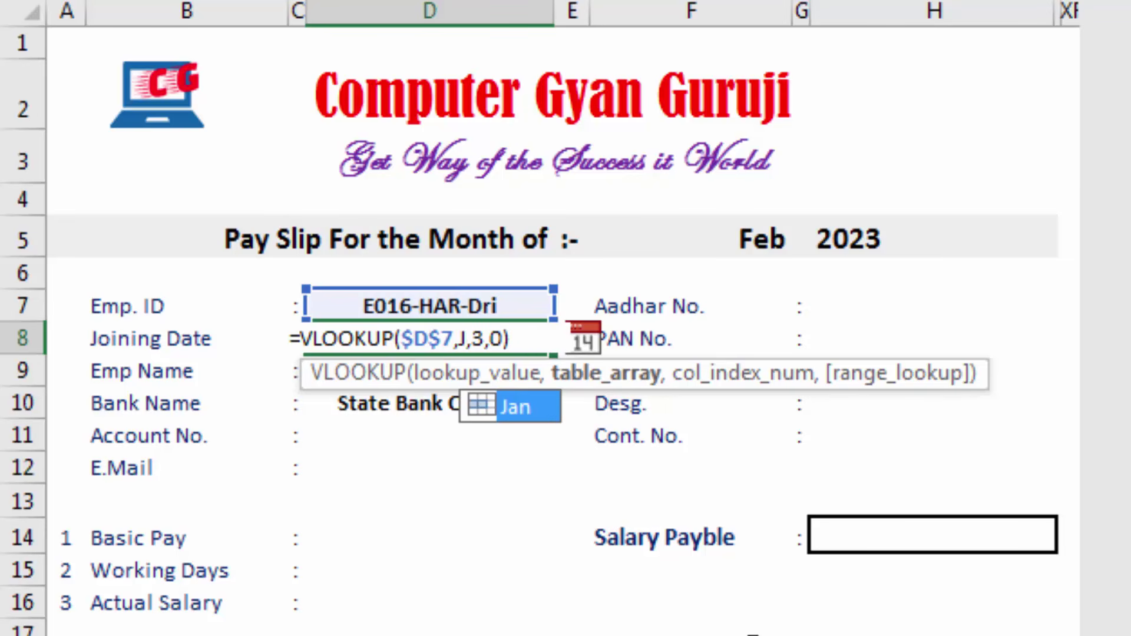
{"action": "key", "text": "BackSpace"}
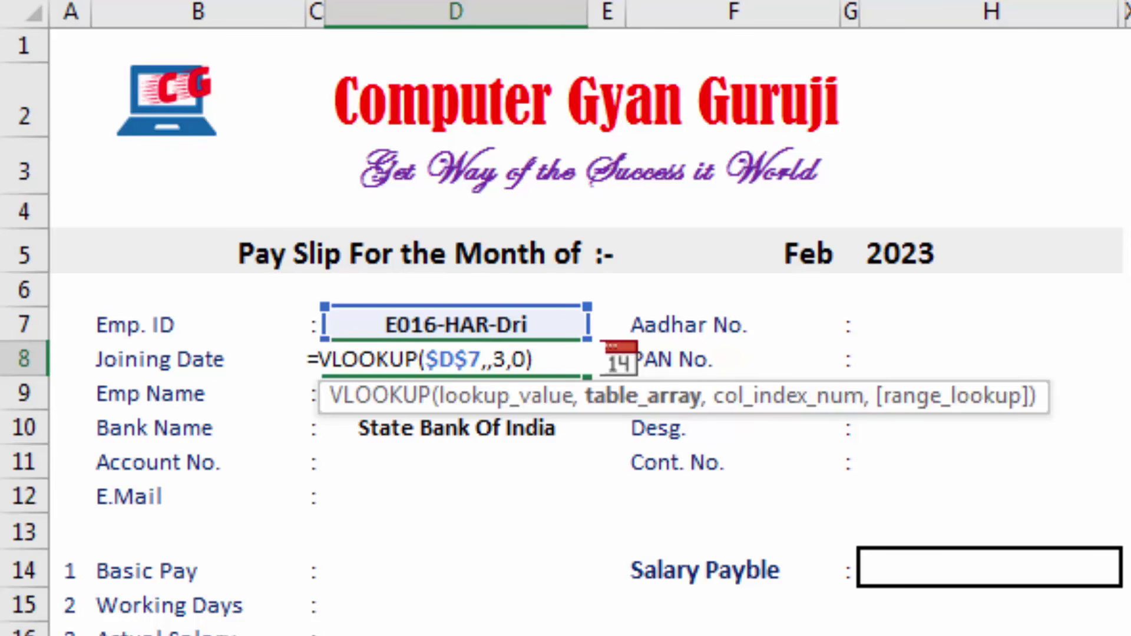
{"action": "type", "text": "indirec"}
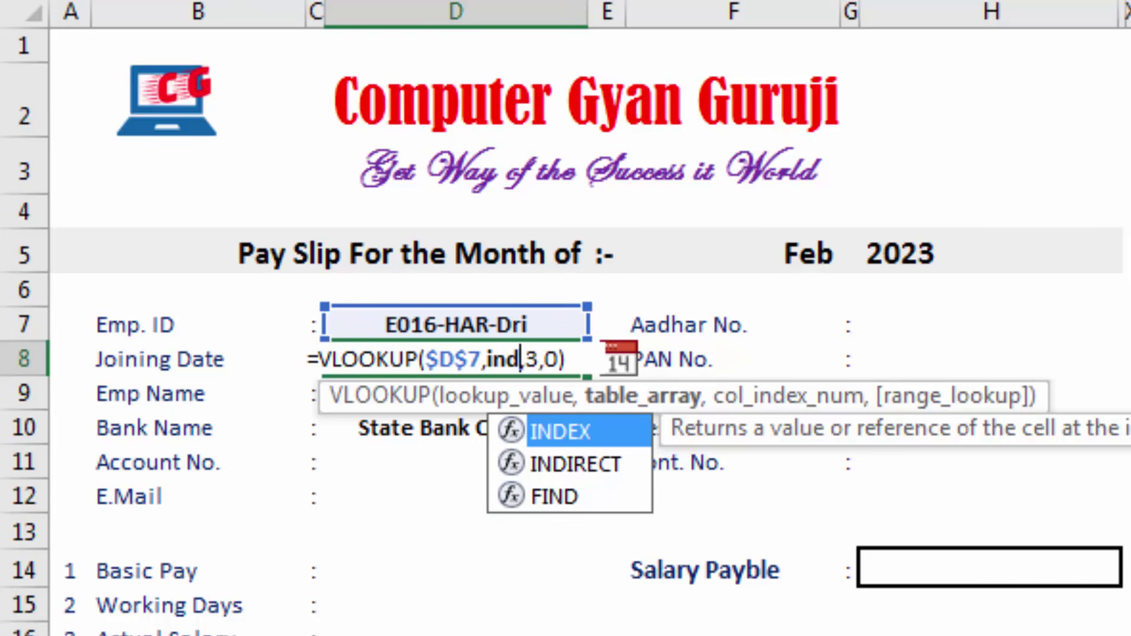
{"action": "type", "text": " t("}
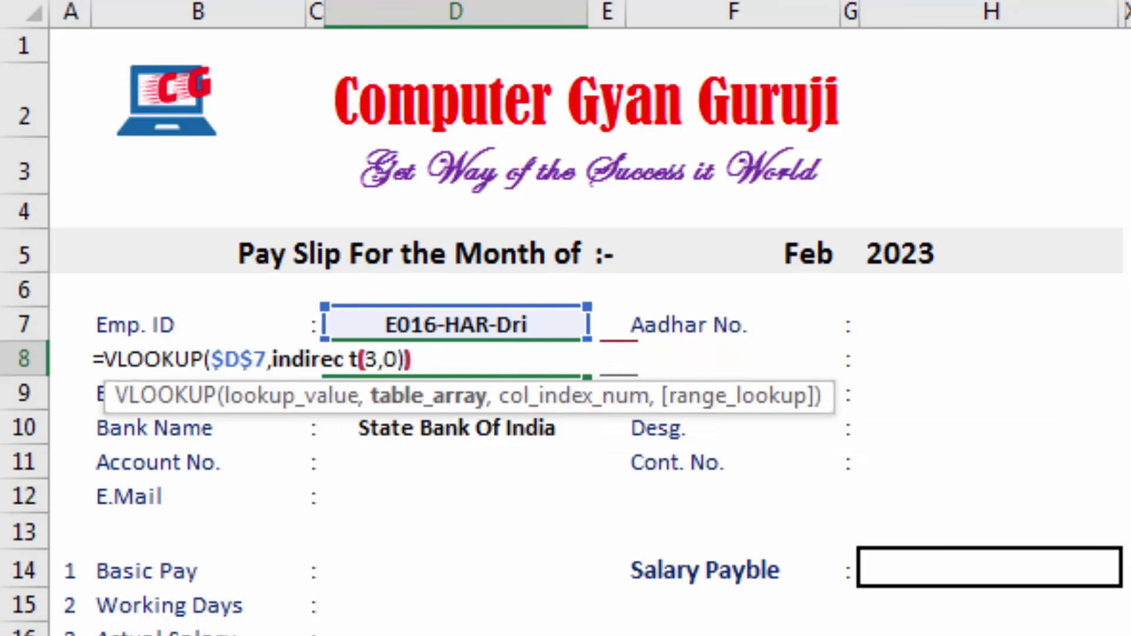
{"action": "left_click", "coordinate": [791, 255]}
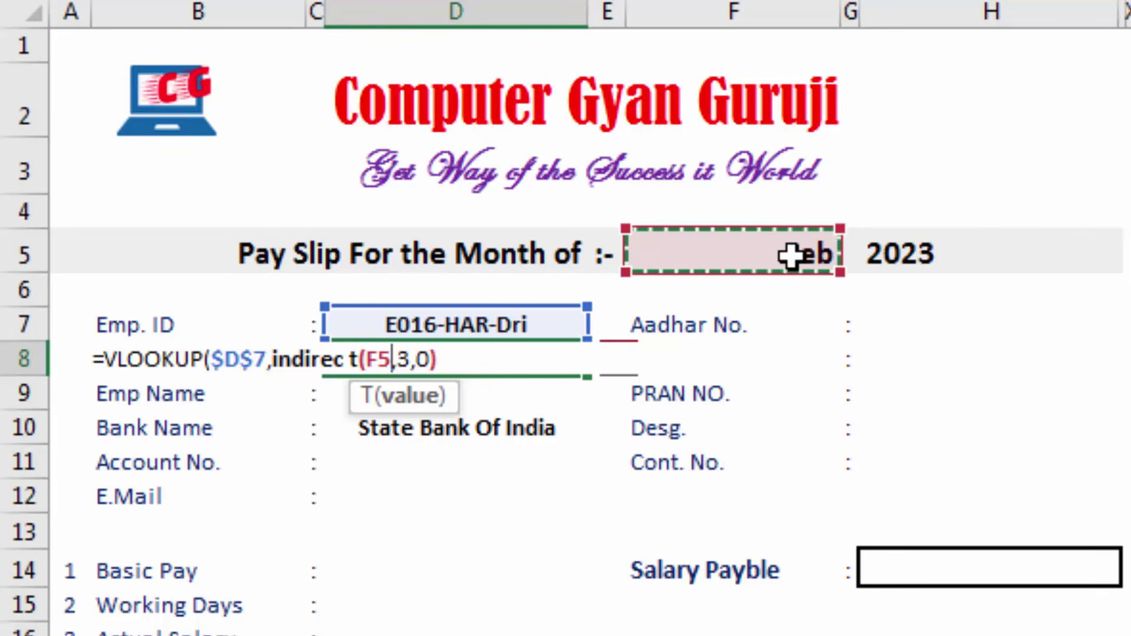
{"action": "key", "text": "F4"}
{"action": "type", "text": ")"}
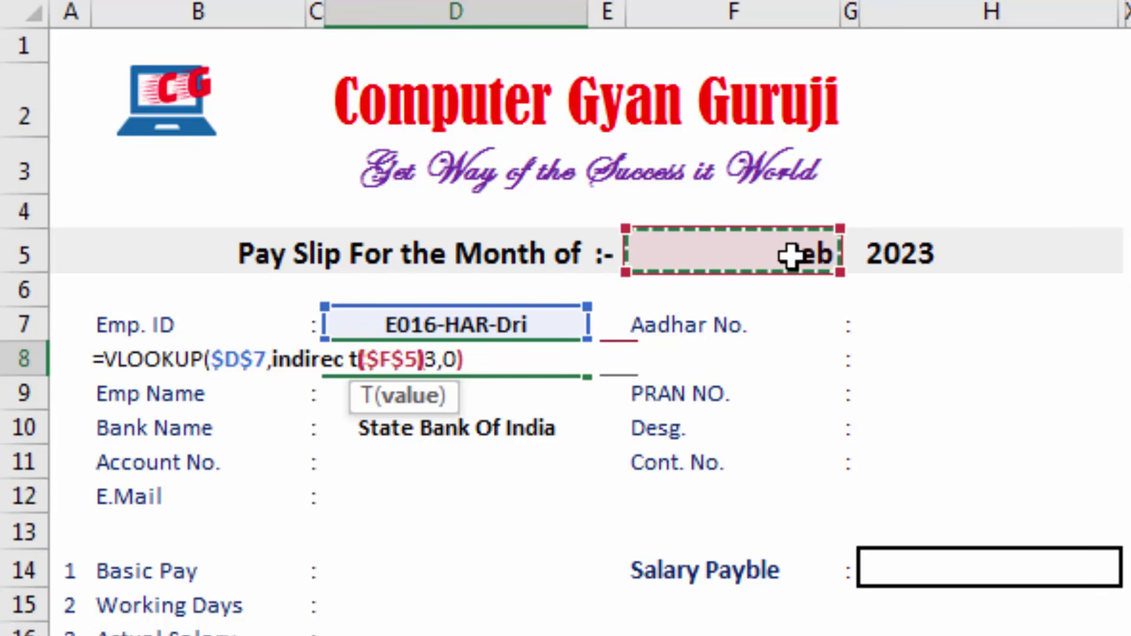
{"action": "key", "text": "Return"}
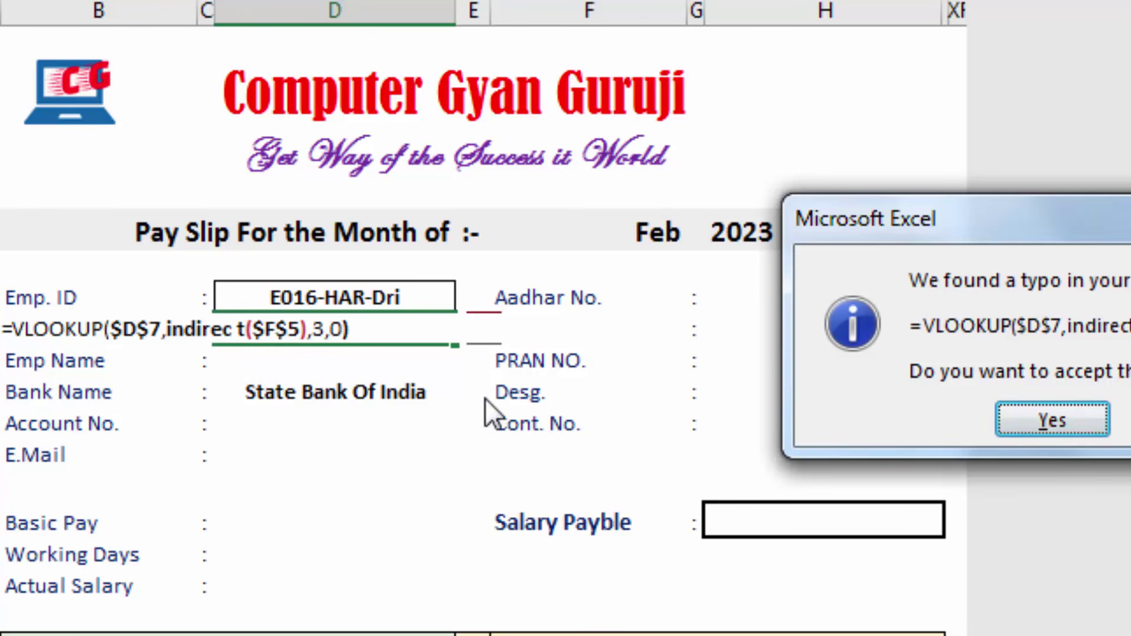
Accept the corrected =VLOOKUP($D$7,INDIRECT($F$5),3,0) formula and preview INDIRECT($F$5) with F9
{"action": "left_click", "coordinate": [1054, 423]}
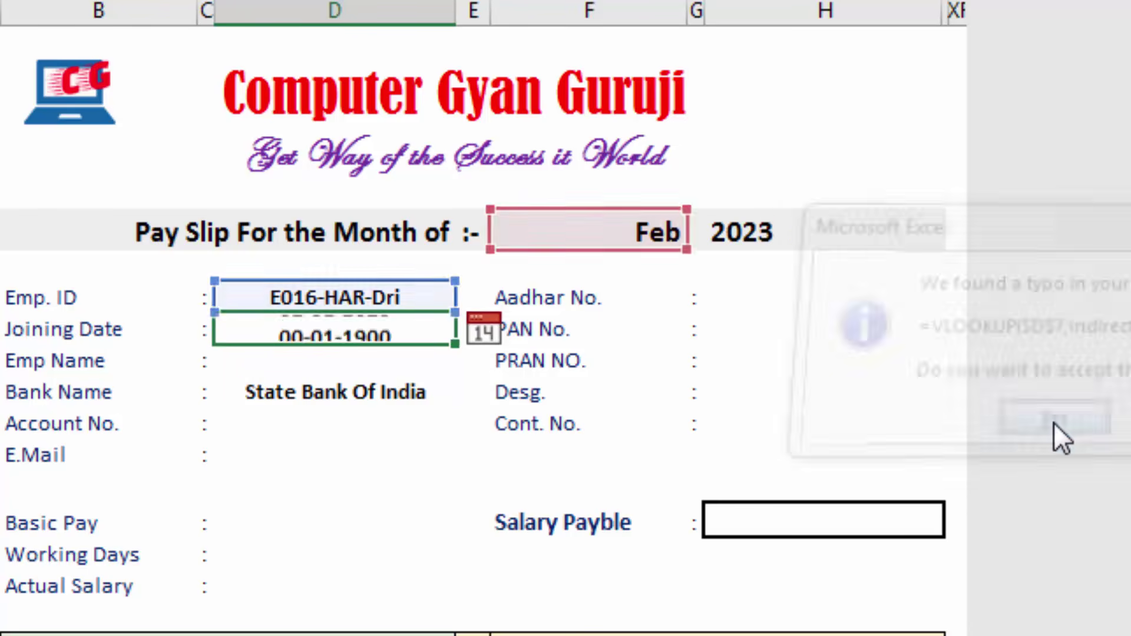
{"action": "double_click", "coordinate": [393, 332]}
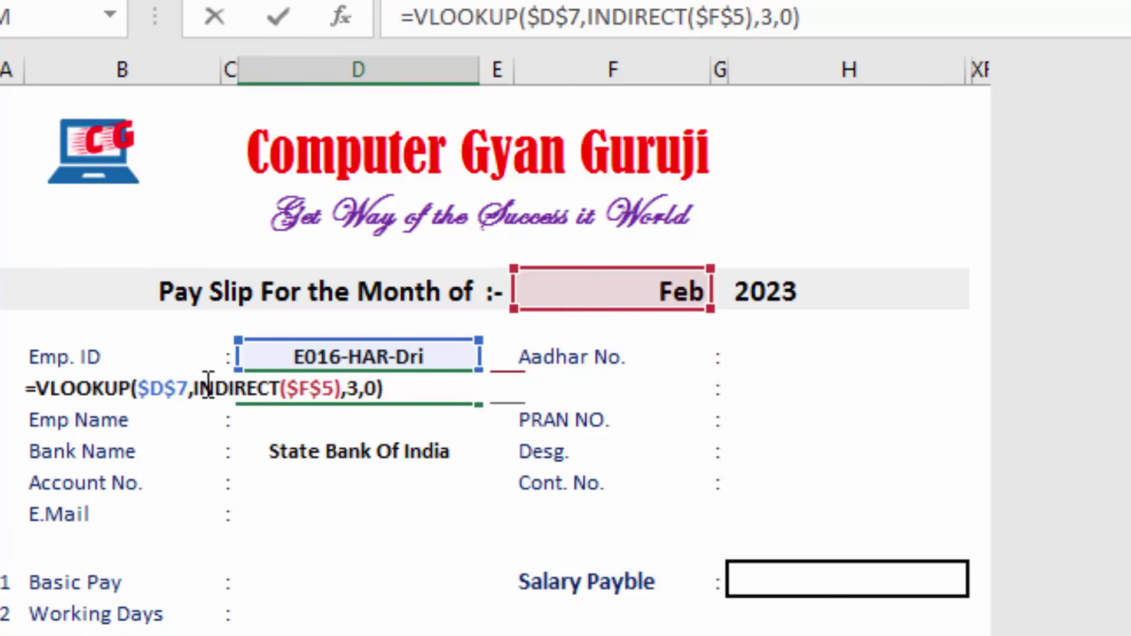
{"action": "left_click_drag", "start_coordinate": [192, 390], "coordinate": [341, 390]}
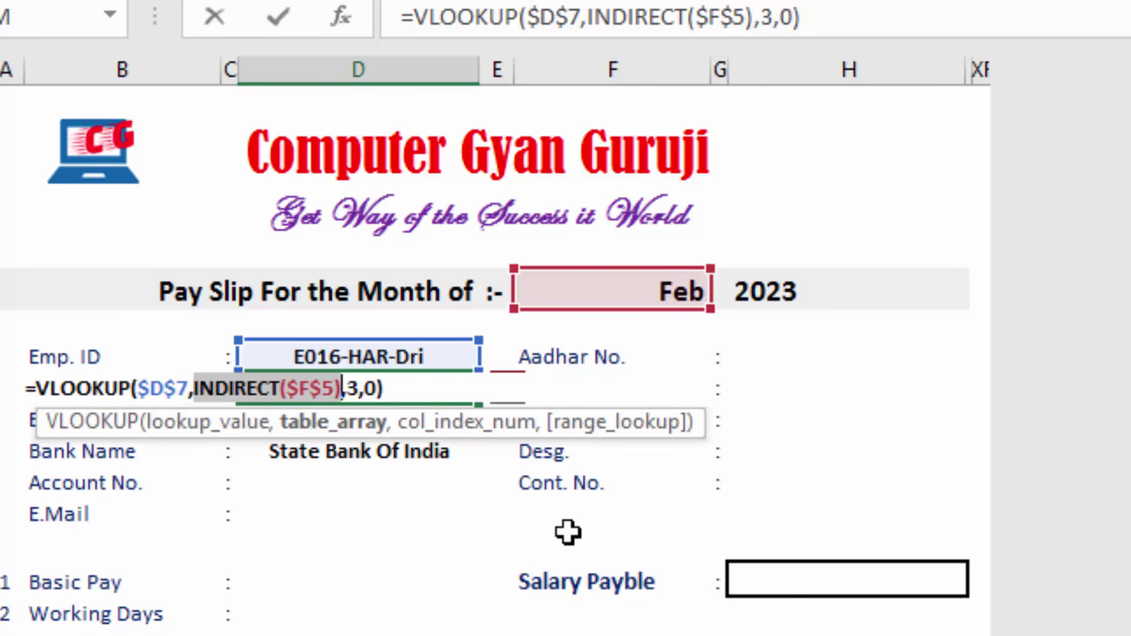
{"action": "key", "text": "F9"}
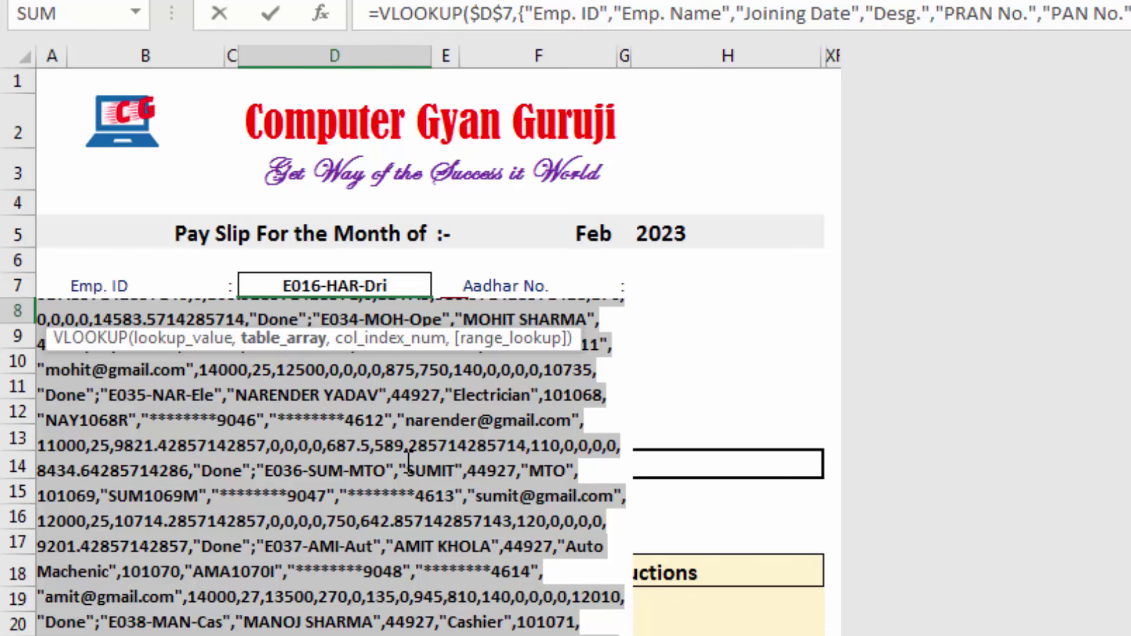
{"action": "key", "text": "Escape"}
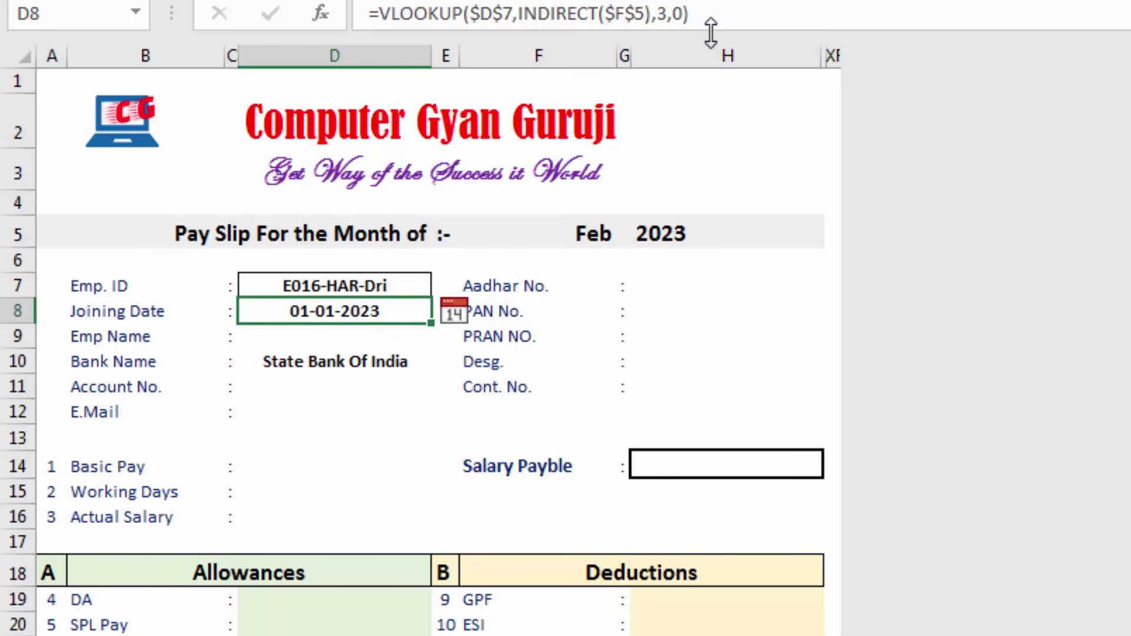
Copy the lookup formula and paste it into Emp Name, Account No. and E.Mail
{"action": "left_click_drag", "start_coordinate": [710, 15], "coordinate": [379, 14]}
{"action": "key", "text": "ctrl+c"}
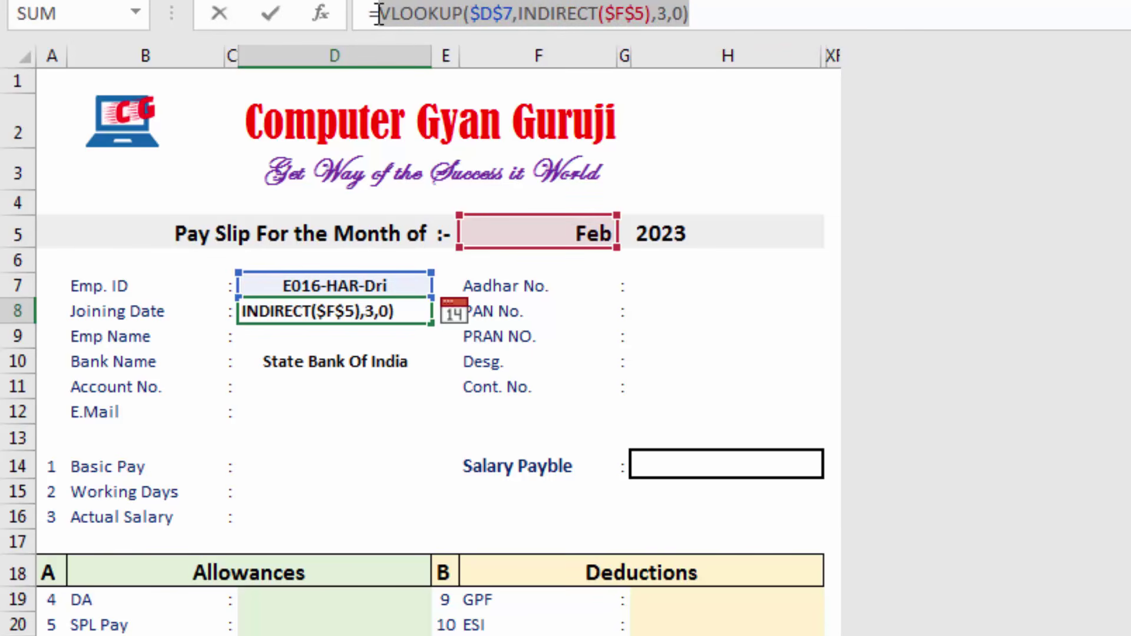
{"action": "key", "text": "Return"}
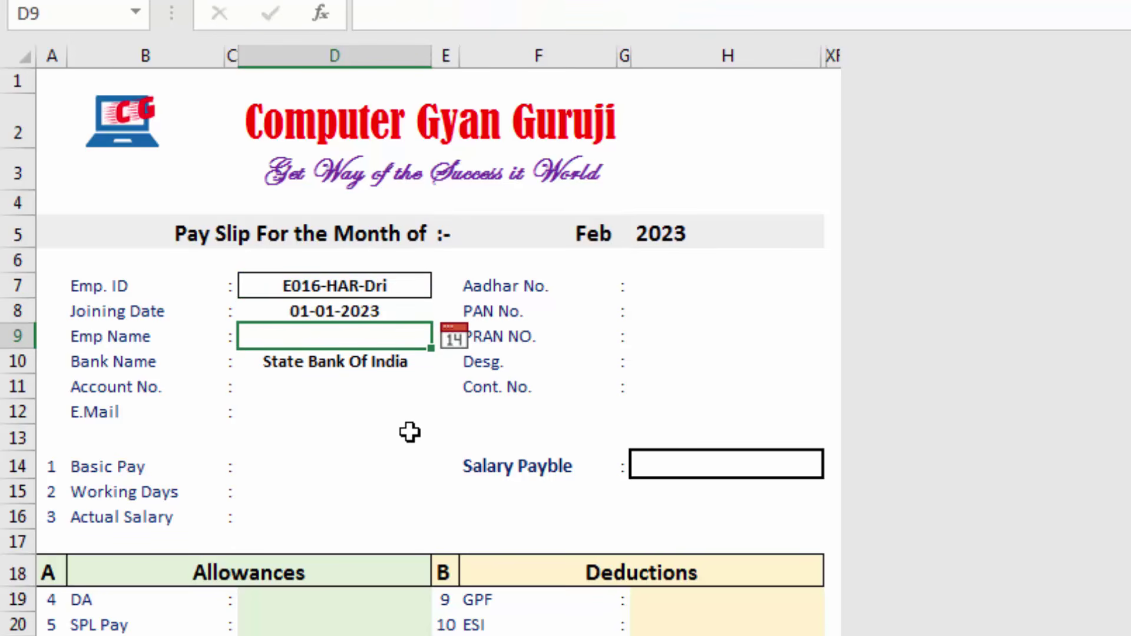
{"action": "type", "text": "="}
{"action": "key", "text": "ctrl+v"}
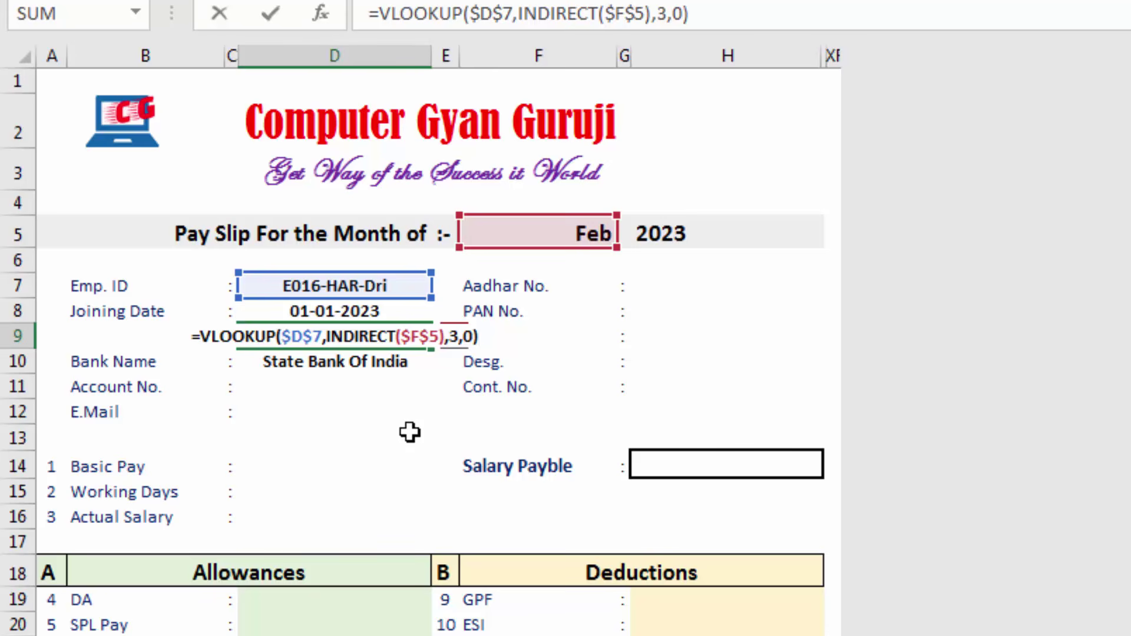
{"action": "key", "text": "Return"}
{"action": "left_click", "coordinate": [349, 387]}
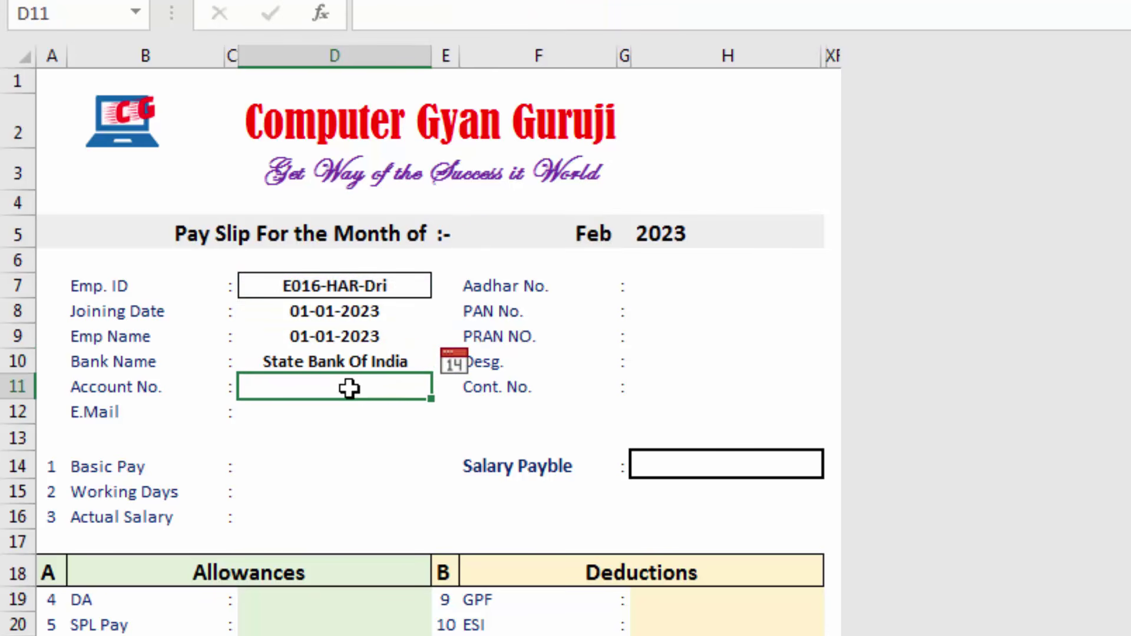
{"action": "type", "text": "="}
{"action": "key", "text": "ctrl+v"}
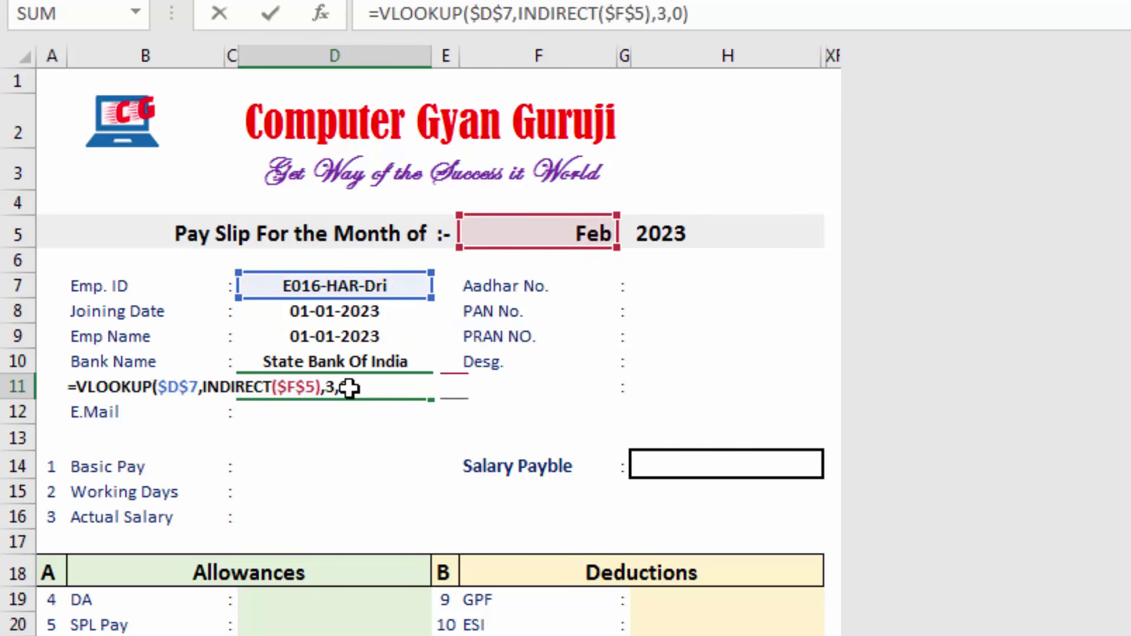
{"action": "key", "text": "Return"}
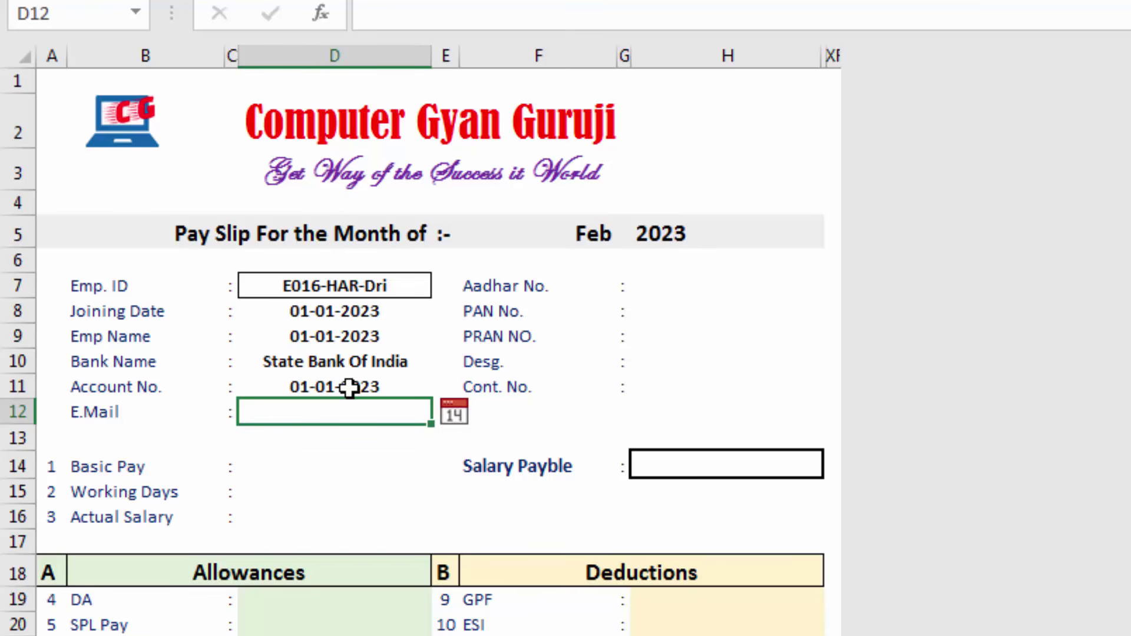
{"action": "type", "text": "="}
{"action": "key", "text": "ctrl+v"}
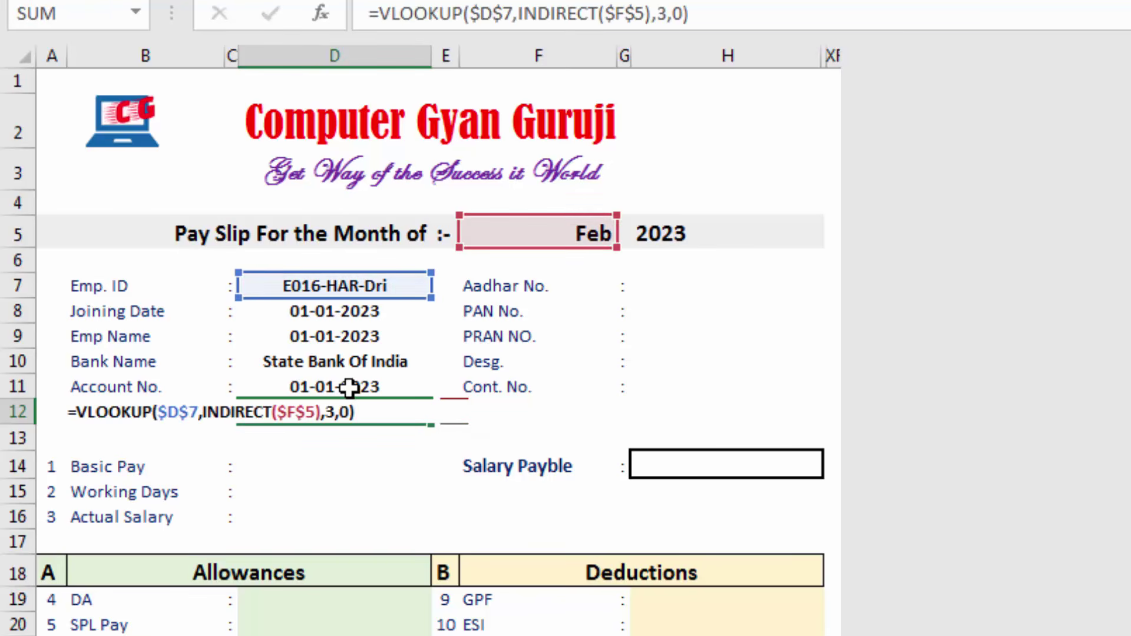
{"action": "key", "text": "Return"}
Paste the lookup formula into Basic Pay, Working Days and Actual Salary
{"action": "left_click", "coordinate": [307, 470]}
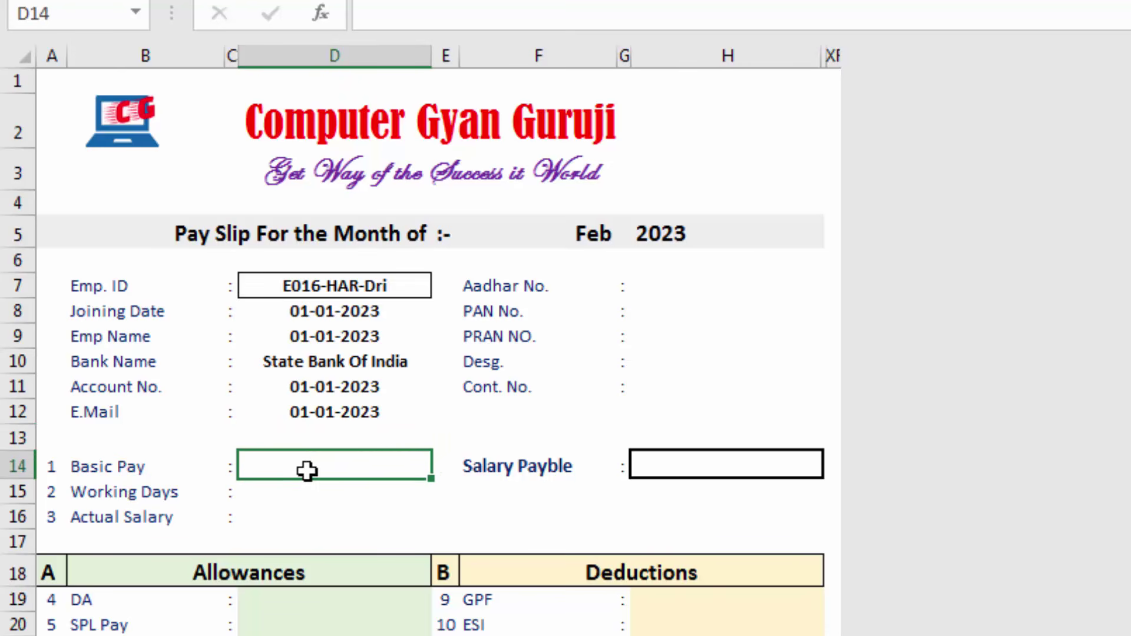
{"action": "type", "text": "="}
{"action": "key", "text": "ctrl+v"}
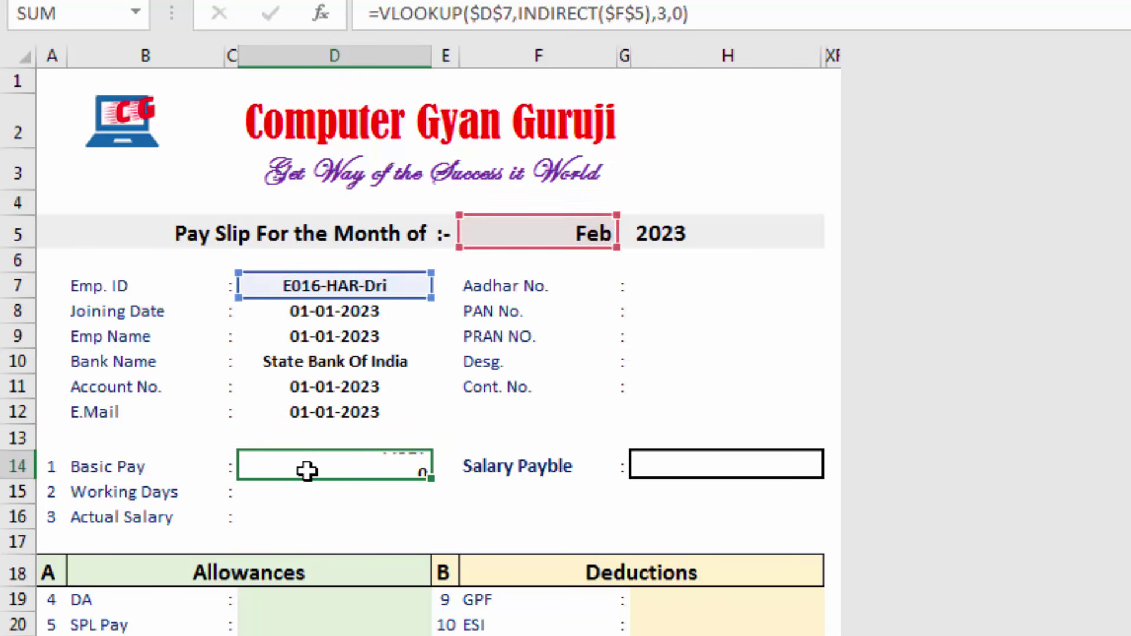
{"action": "key", "text": "Return"}
{"action": "type", "text": "="}
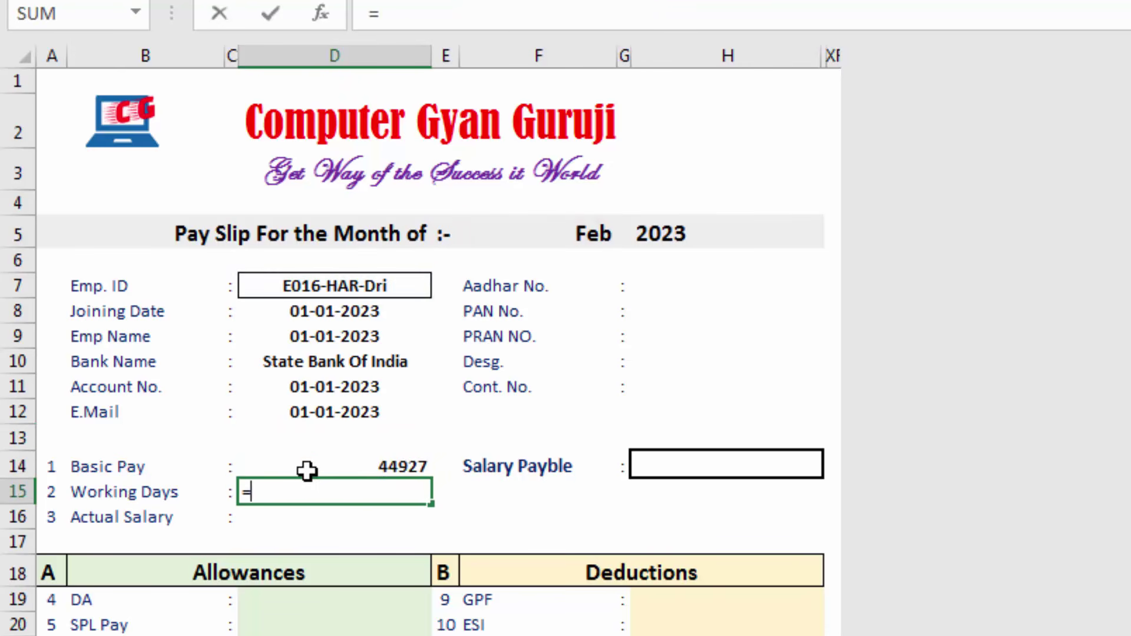
{"action": "key", "text": "ctrl+v"}
{"action": "key", "text": "Return"}
{"action": "type", "text": "="}
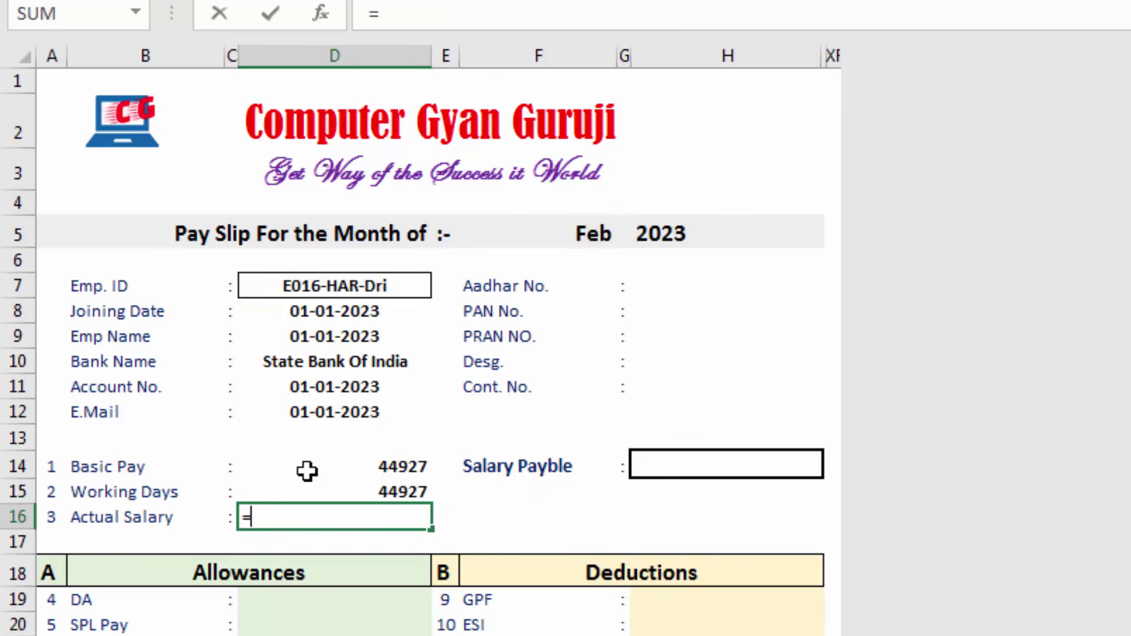
{"action": "key", "text": "ctrl+v"}
{"action": "key", "text": "Return"}
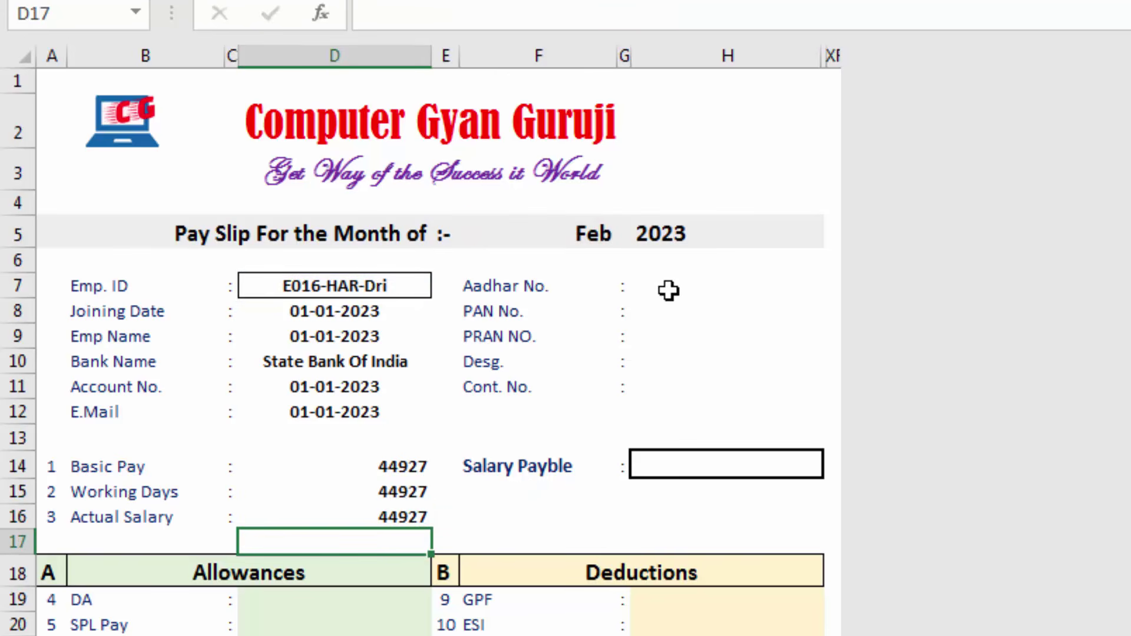
Paste the lookup formula into the right-hand detail cells H7, H8 and H9
{"action": "left_click", "coordinate": [669, 291]}
{"action": "type", "text": "="}
{"action": "key", "text": "ctrl+v"}
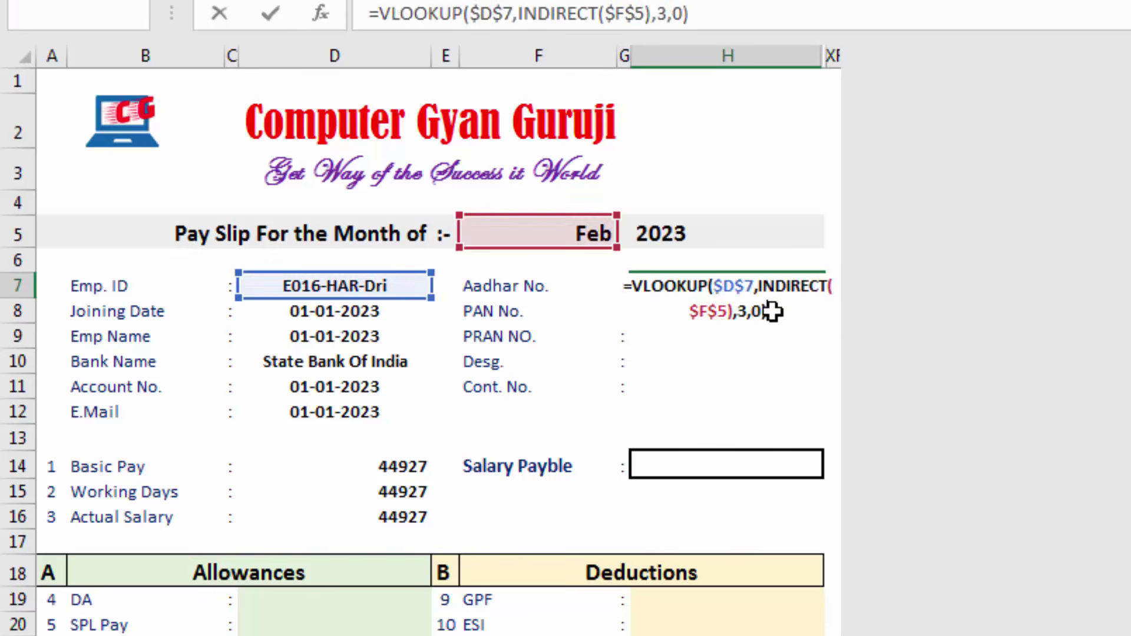
{"action": "key", "text": "Return"}
{"action": "type", "text": "="}
{"action": "key", "text": "ctrl+v"}
{"action": "key", "text": "Return"}
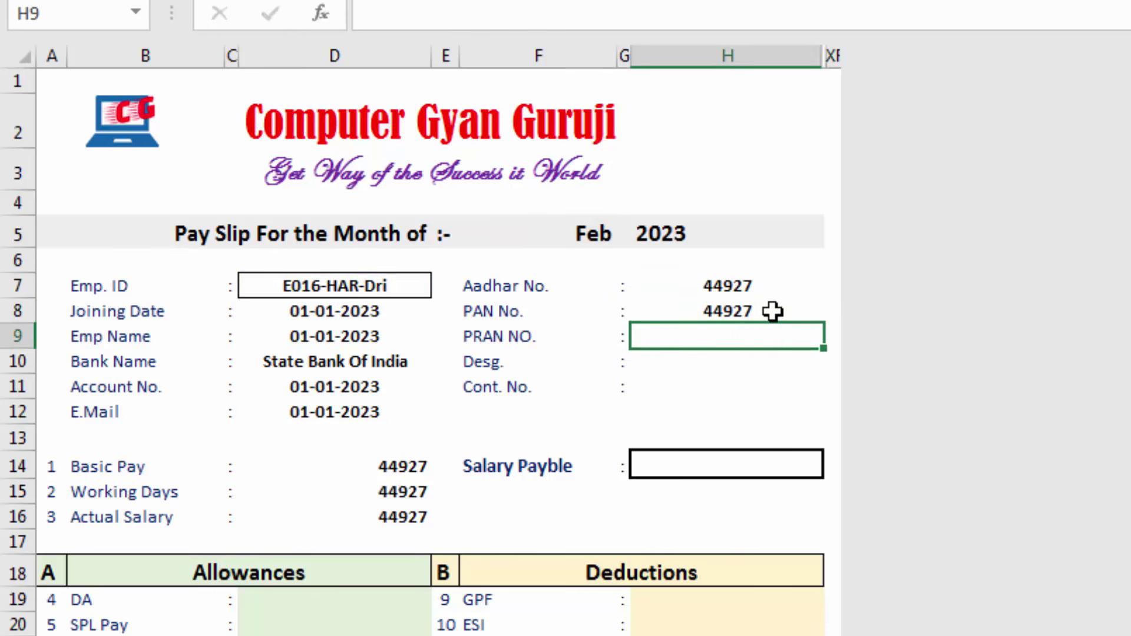
{"action": "type", "text": "="}
{"action": "key", "text": "ctrl+v"}
{"action": "key", "text": "Return"}
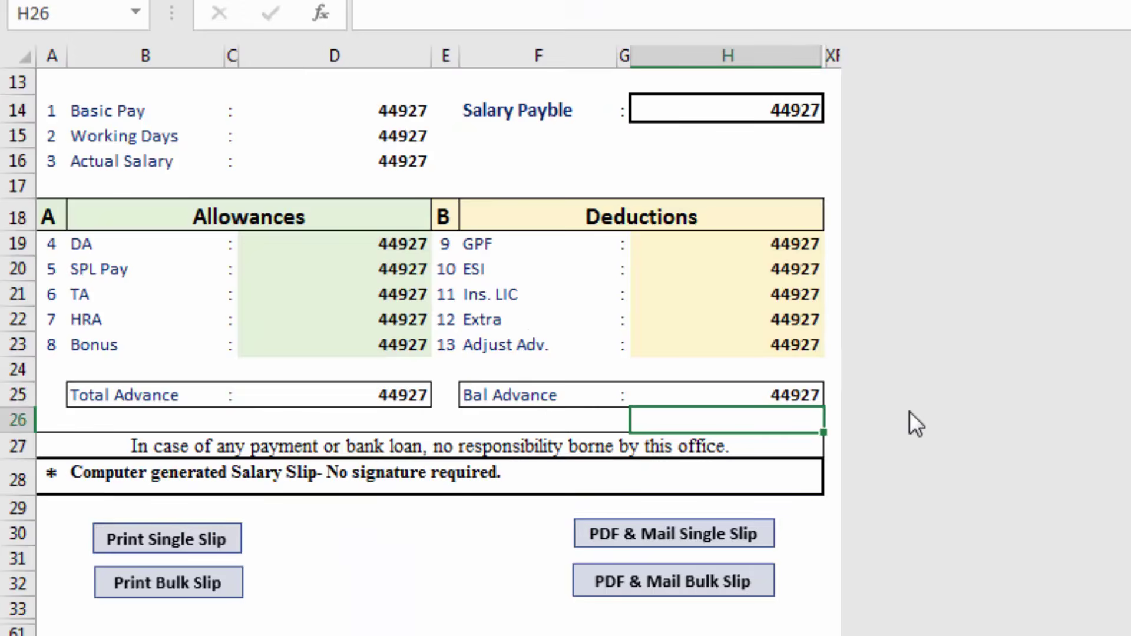
{"action": "scroll", "coordinate": [910, 411], "scroll_direction": "up", "scroll_amount": 3}
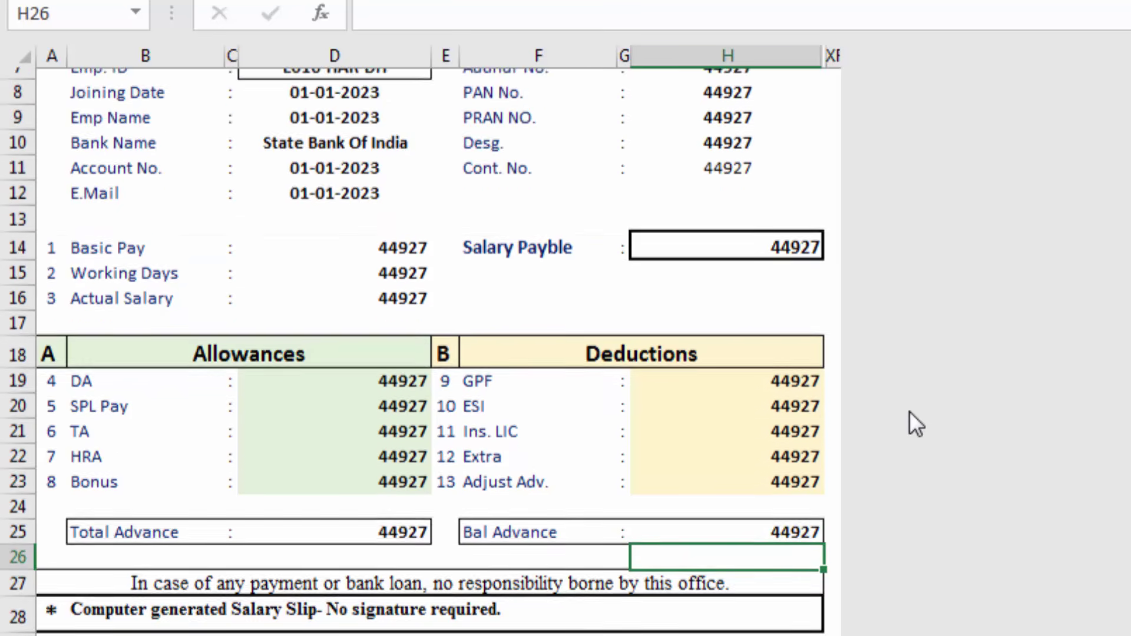
{"action": "scroll", "coordinate": [910, 412], "scroll_direction": "up", "scroll_amount": 1}
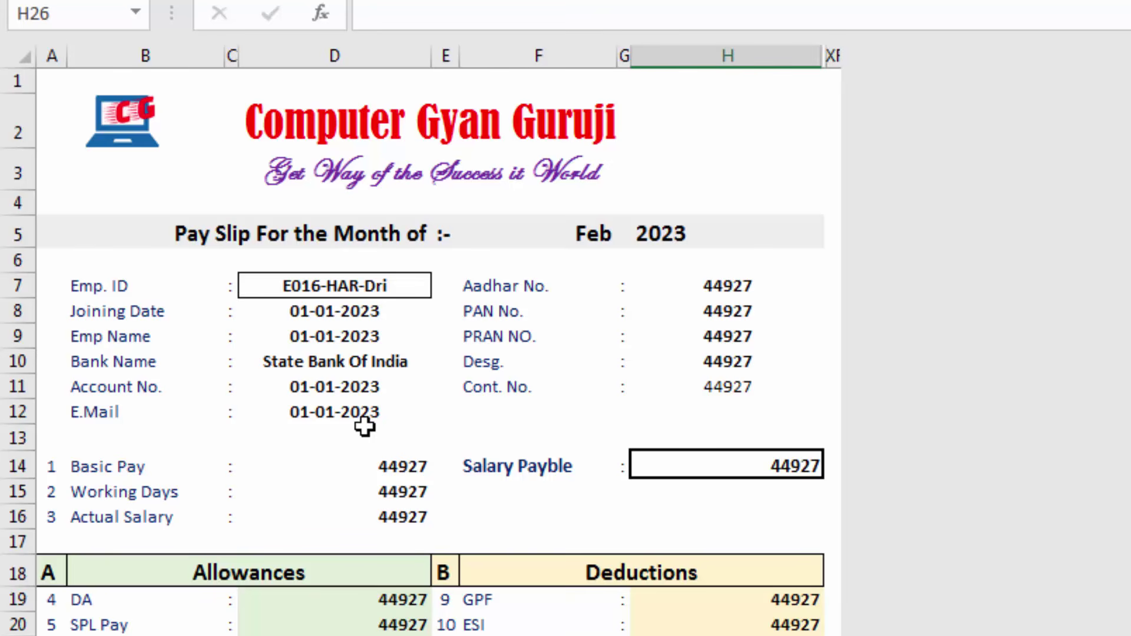
Change the Emp Name lookup in D9 to column index 2
{"action": "left_click", "coordinate": [355, 325]}
{"action": "left_click", "coordinate": [356, 315]}
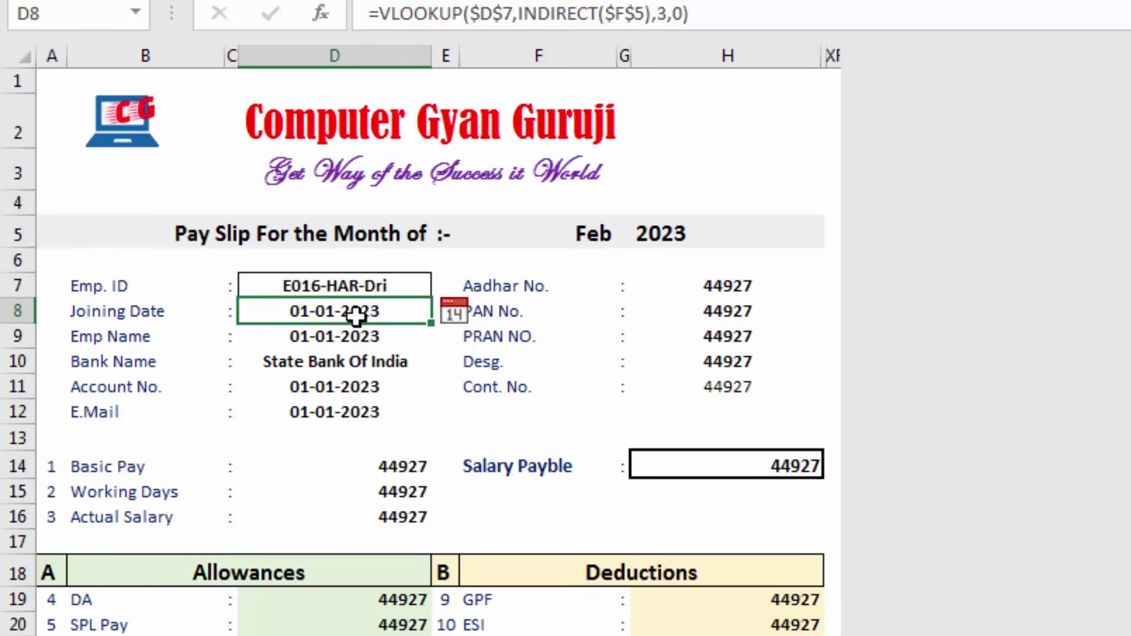
{"action": "left_click", "coordinate": [356, 336]}
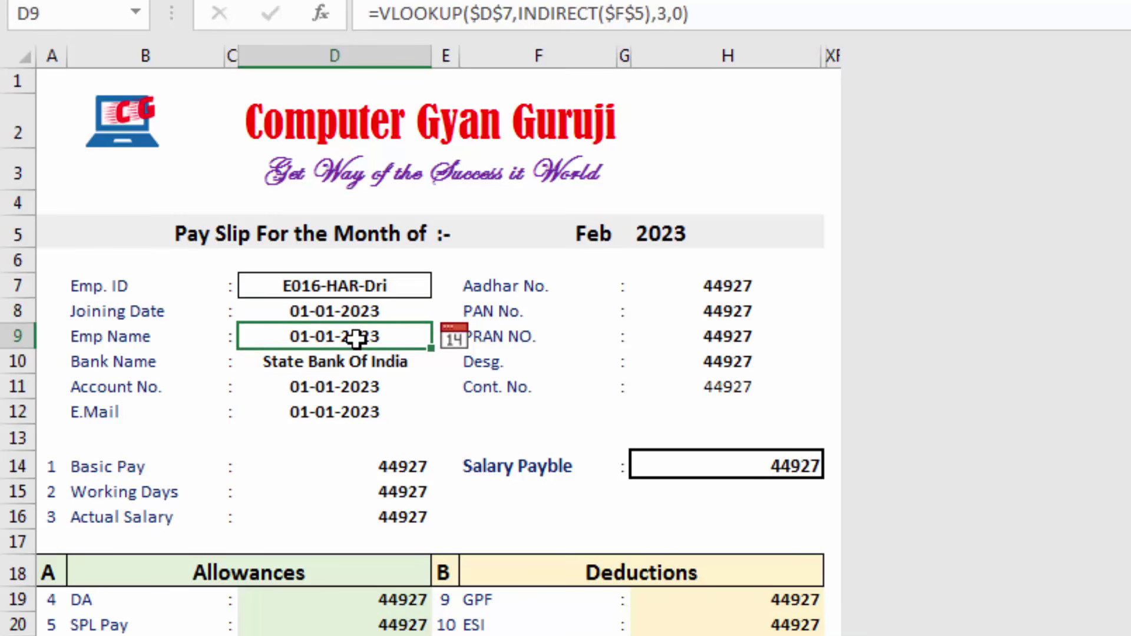
{"action": "double_click", "coordinate": [356, 337]}
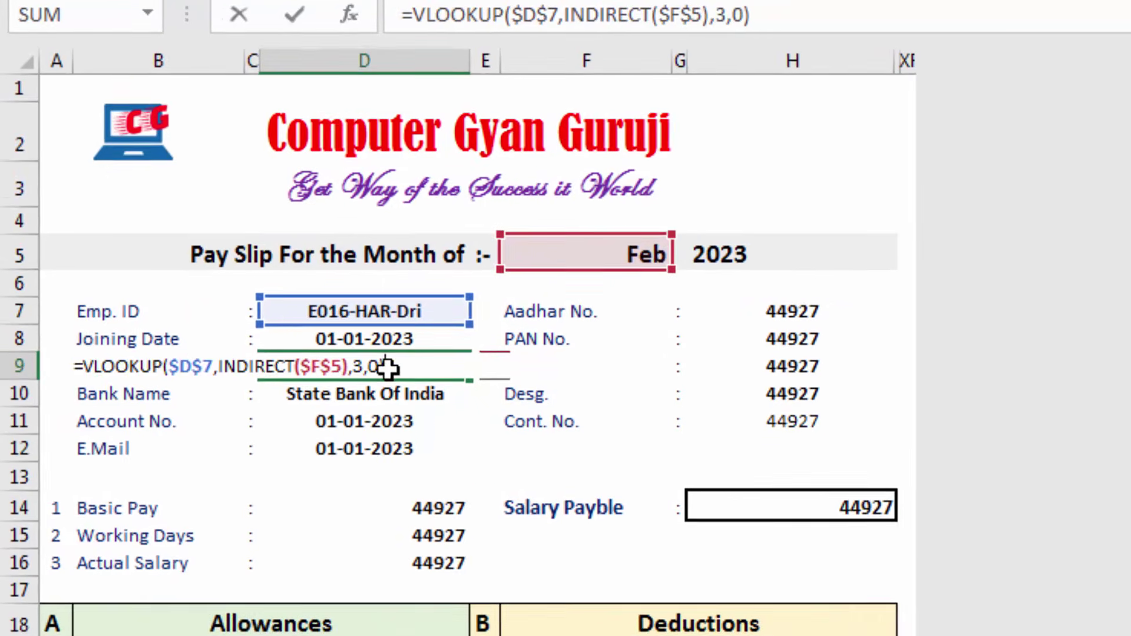
{"action": "left_click", "coordinate": [370, 373]}
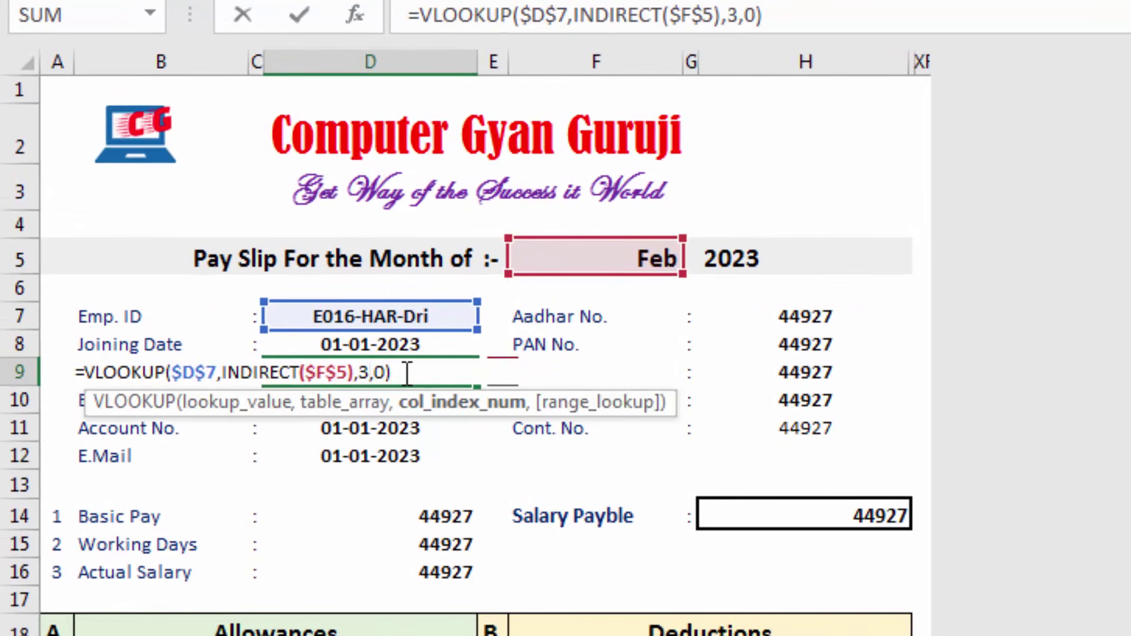
{"action": "key", "text": "BackSpace"}
{"action": "type", "text": "2"}
{"action": "key", "text": "Return"}
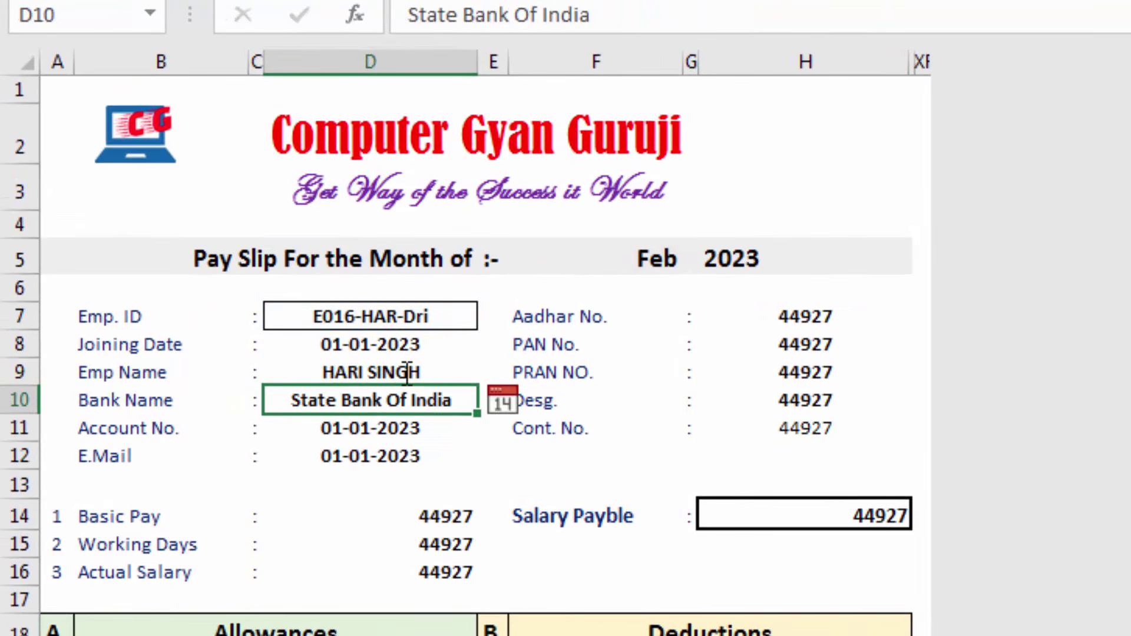
Check the January sheet's column numbers and set the Account No. lookup in D11 to column 8
{"action": "left_click", "coordinate": [352, 433]}
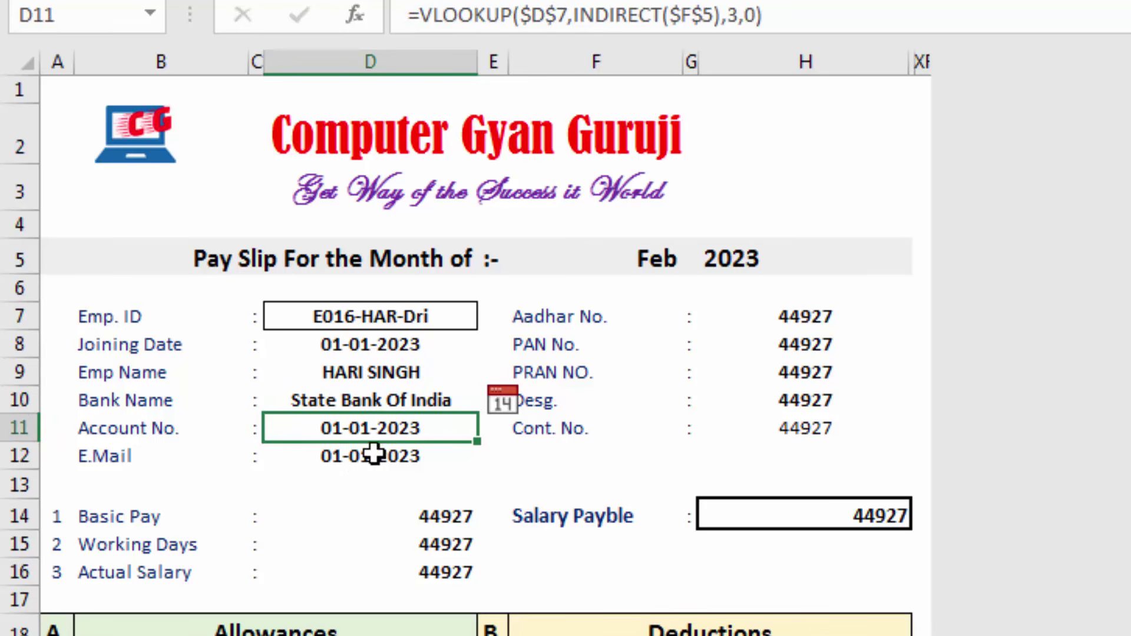
{"action": "left_click", "coordinate": [324, 634]}
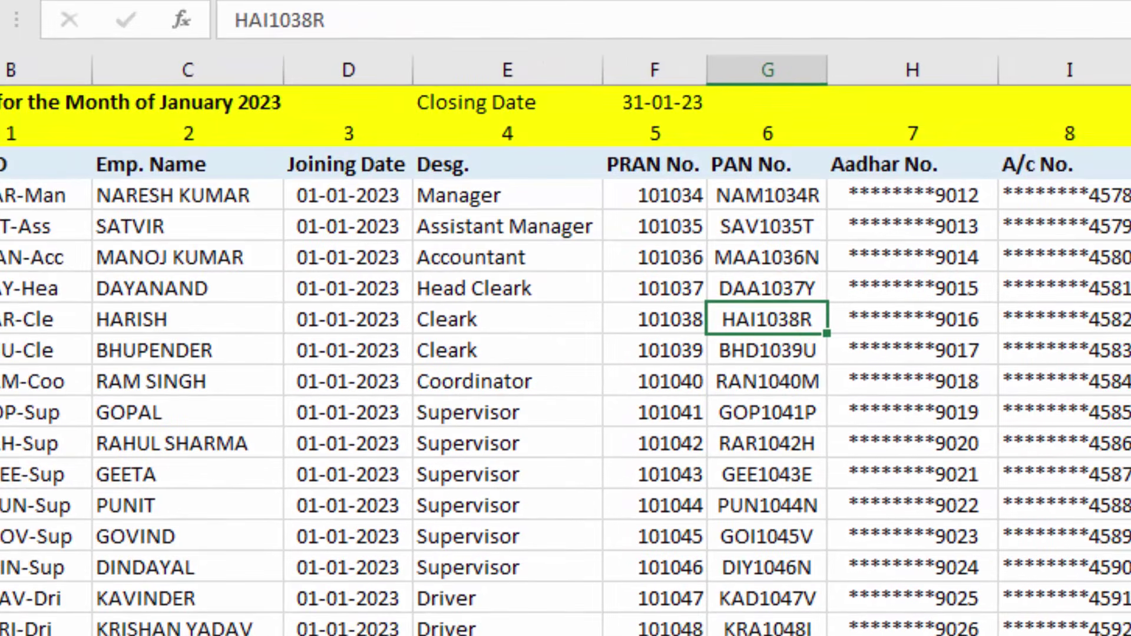
{"action": "left_click", "coordinate": [88, 634]}
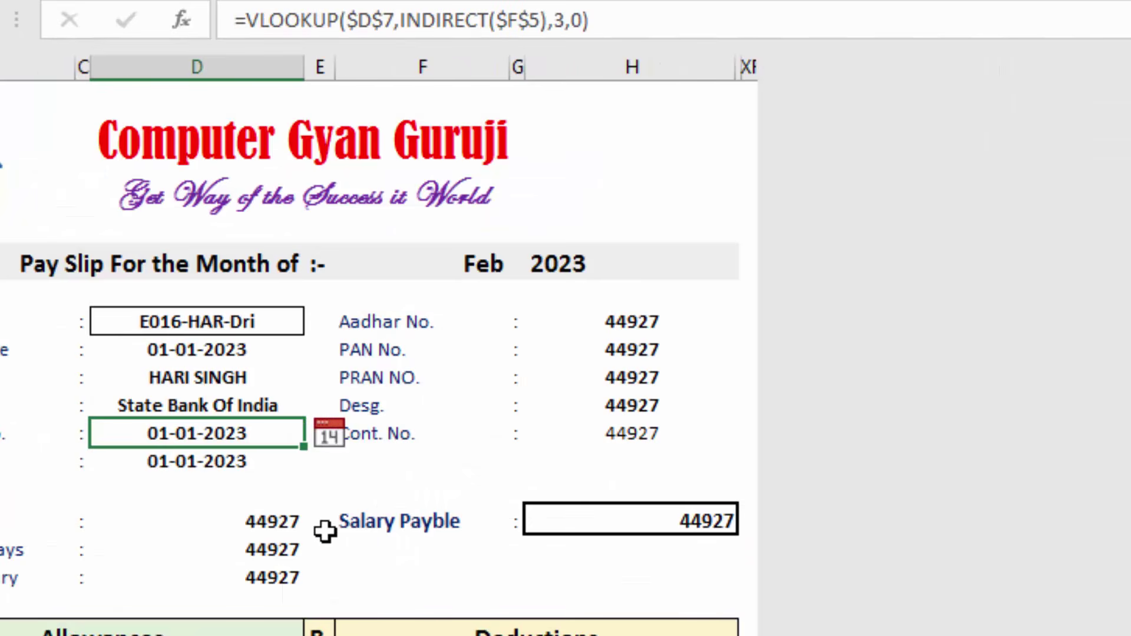
{"action": "key", "text": "F2"}
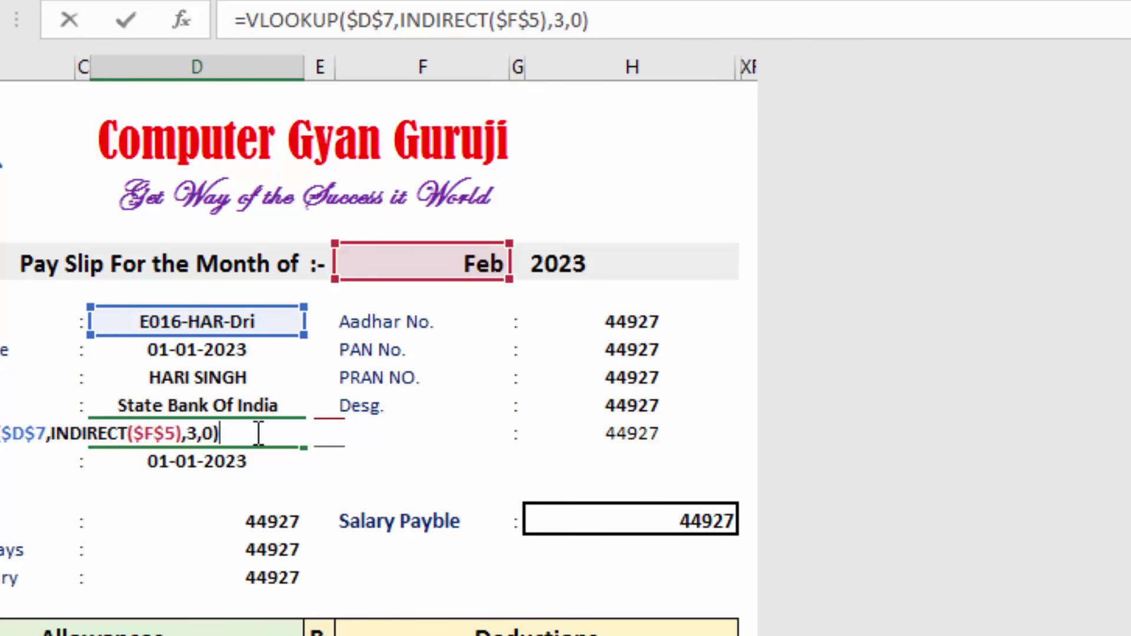
{"action": "left_click", "coordinate": [197, 434]}
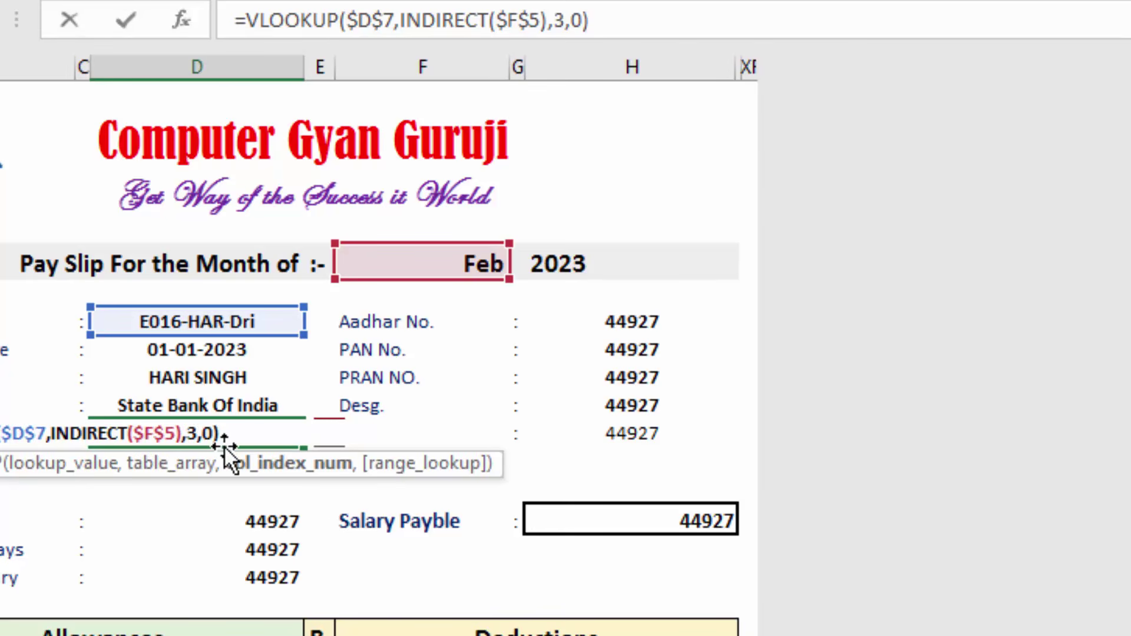
{"action": "key", "text": "BackSpace"}
{"action": "type", "text": "8"}
{"action": "key", "text": "Return"}
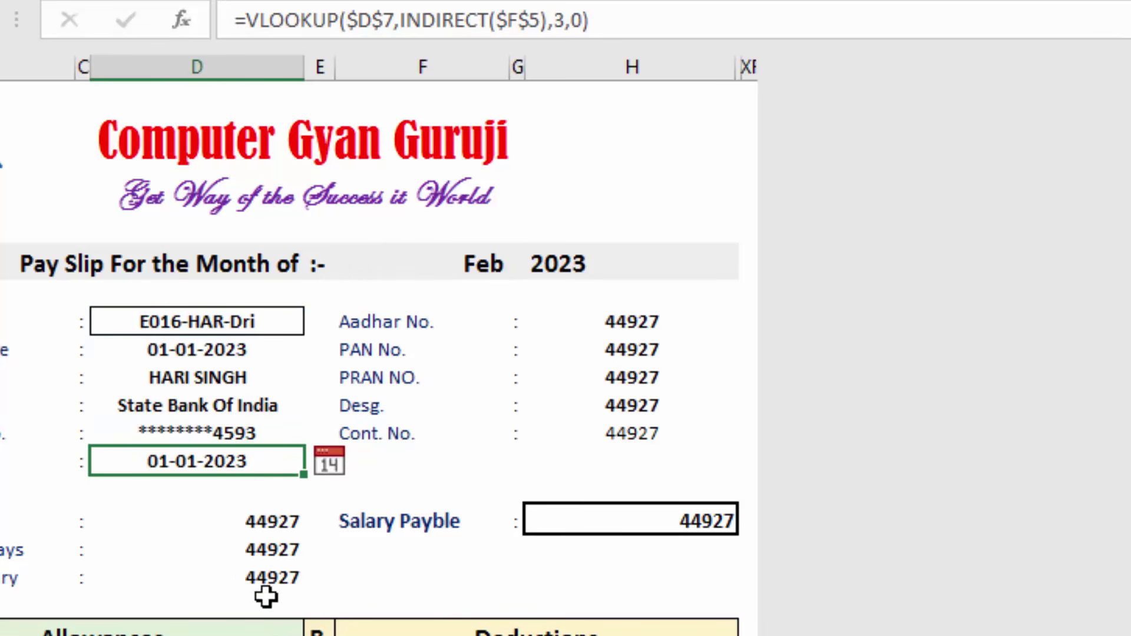
Set the E.Mail lookup in D12 to column index 9
{"action": "key", "text": "F2"}
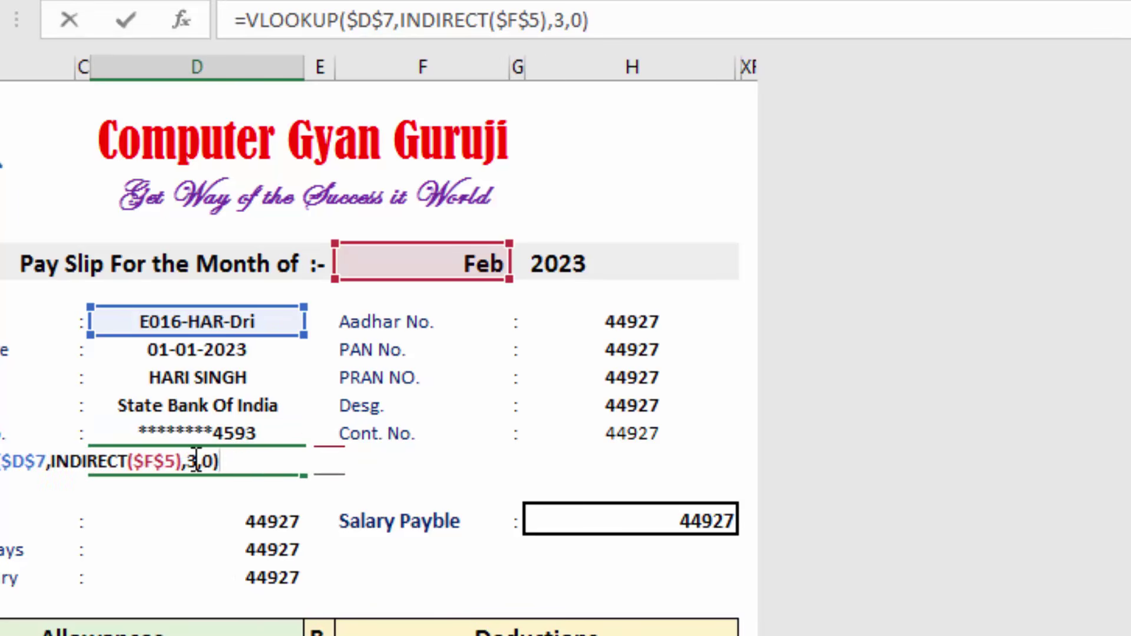
{"action": "left_click", "coordinate": [199, 462]}
{"action": "key", "text": "Delete"}
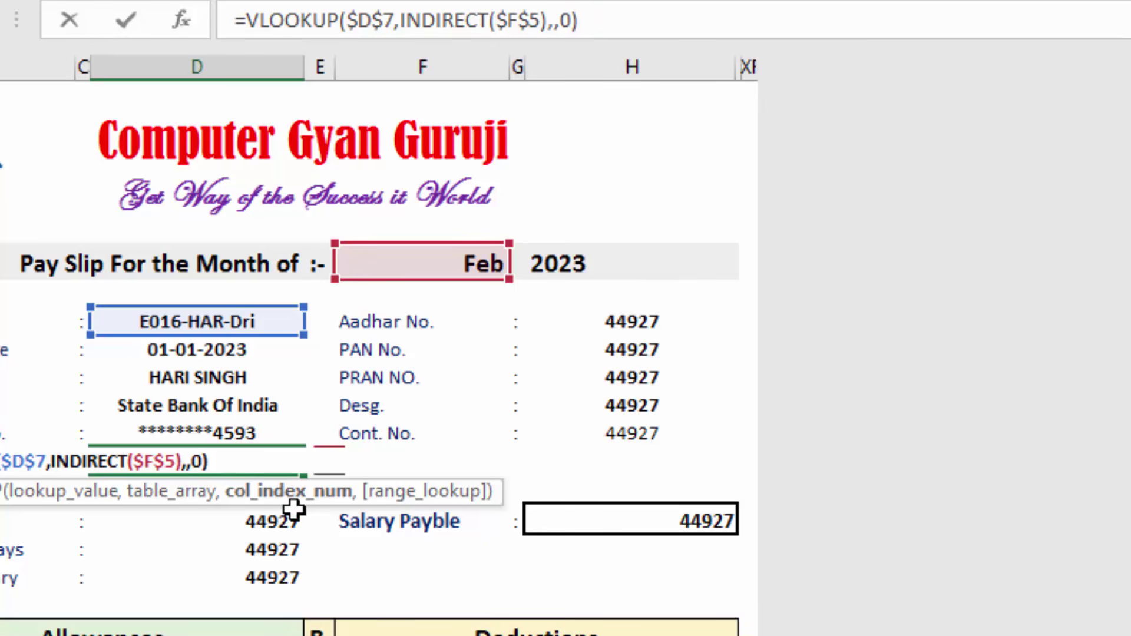
{"action": "type", "text": "9"}
{"action": "key", "text": "Return"}
{"action": "left_click", "coordinate": [371, 474]}
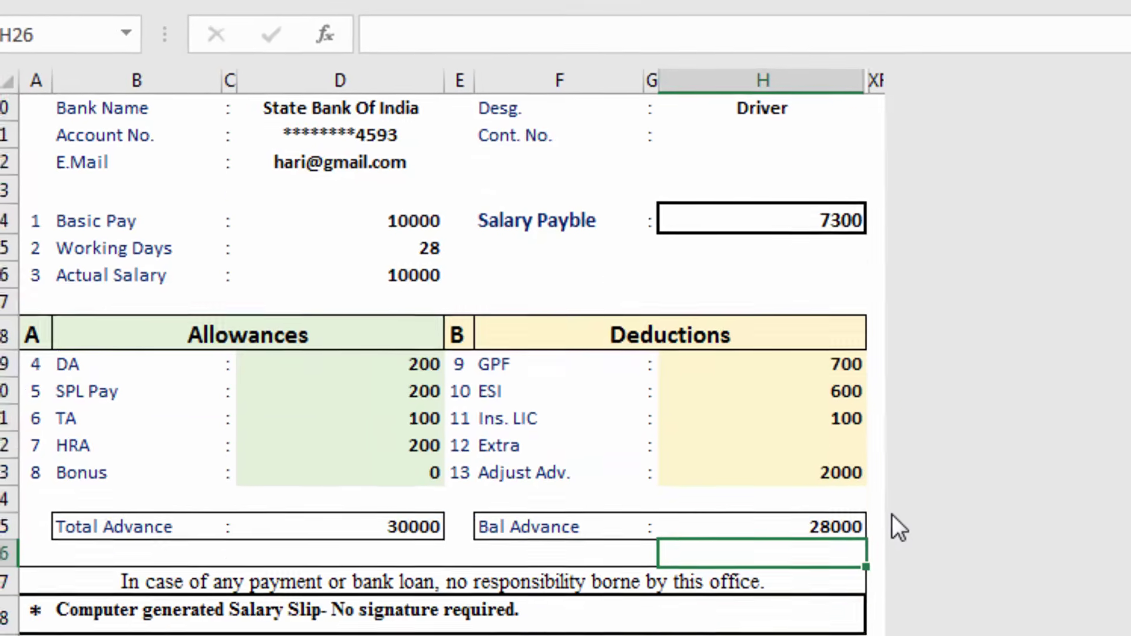
Choose another Emp. ID from D7's dropdown, loading a Labour employee with salary payable 7431
{"action": "scroll", "coordinate": [889, 510], "scroll_direction": "up", "scroll_amount": 2}
{"action": "scroll", "coordinate": [885, 505], "scroll_direction": "up", "scroll_amount": 2}
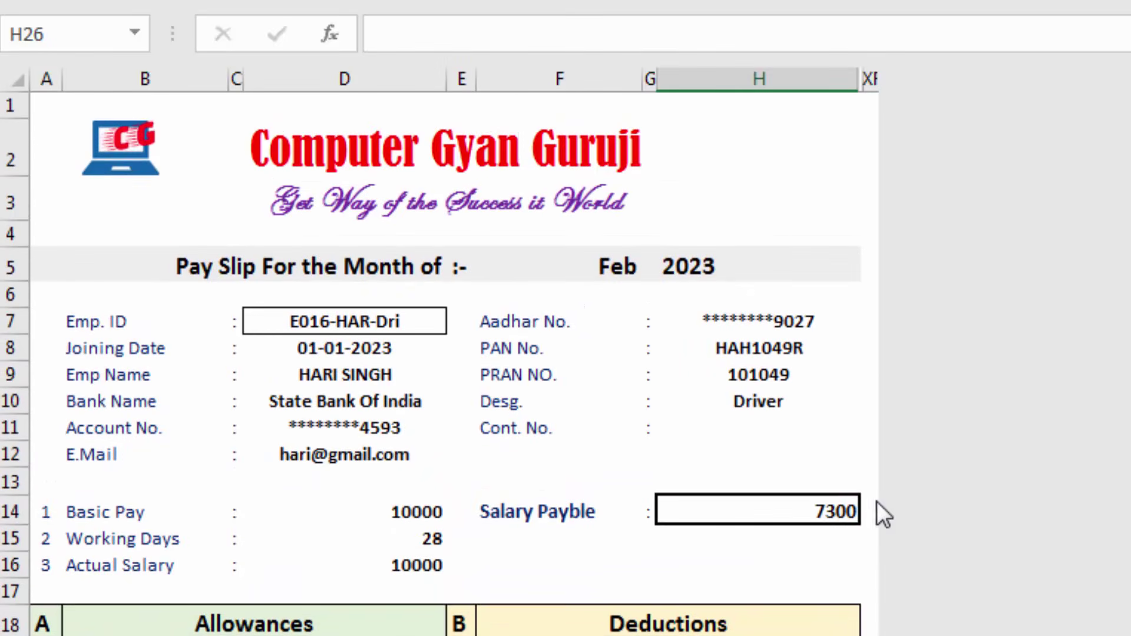
{"action": "scroll", "coordinate": [667, 450], "scroll_direction": "down", "scroll_amount": 3}
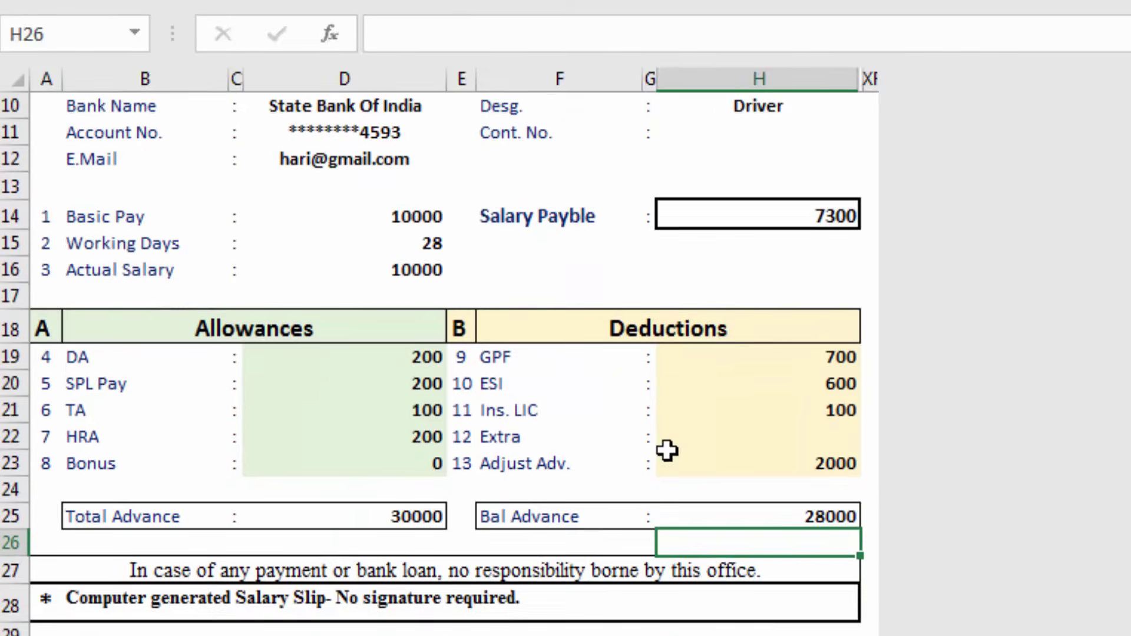
{"action": "scroll", "coordinate": [667, 451], "scroll_direction": "up", "scroll_amount": 2}
{"action": "left_click", "coordinate": [406, 185]}
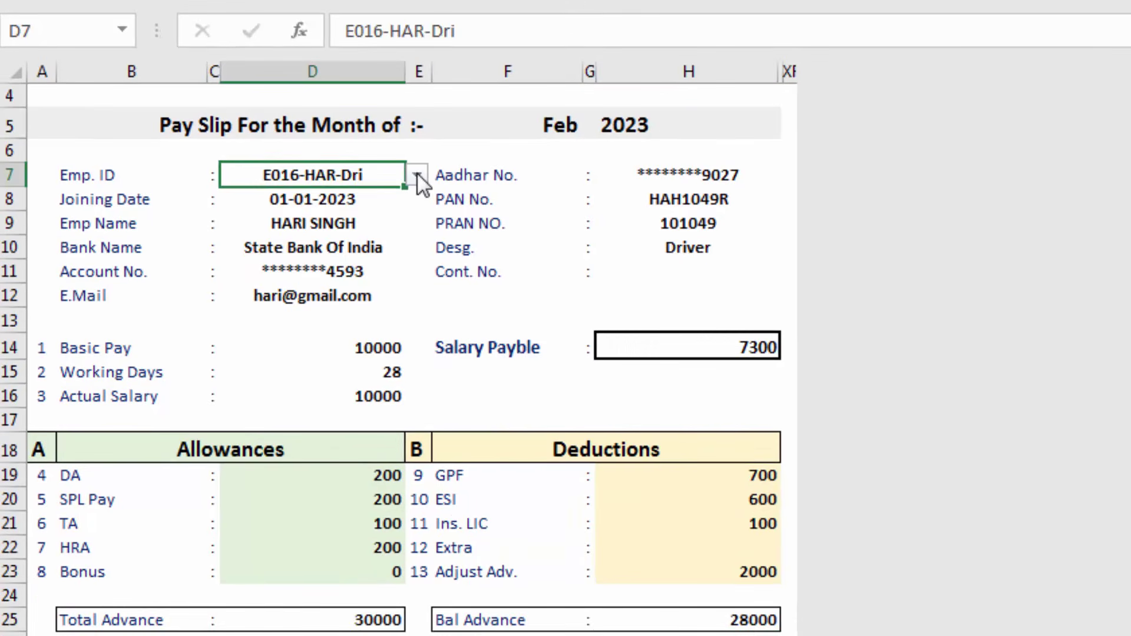
{"action": "left_click", "coordinate": [420, 173]}
{"action": "left_click", "coordinate": [360, 246]}
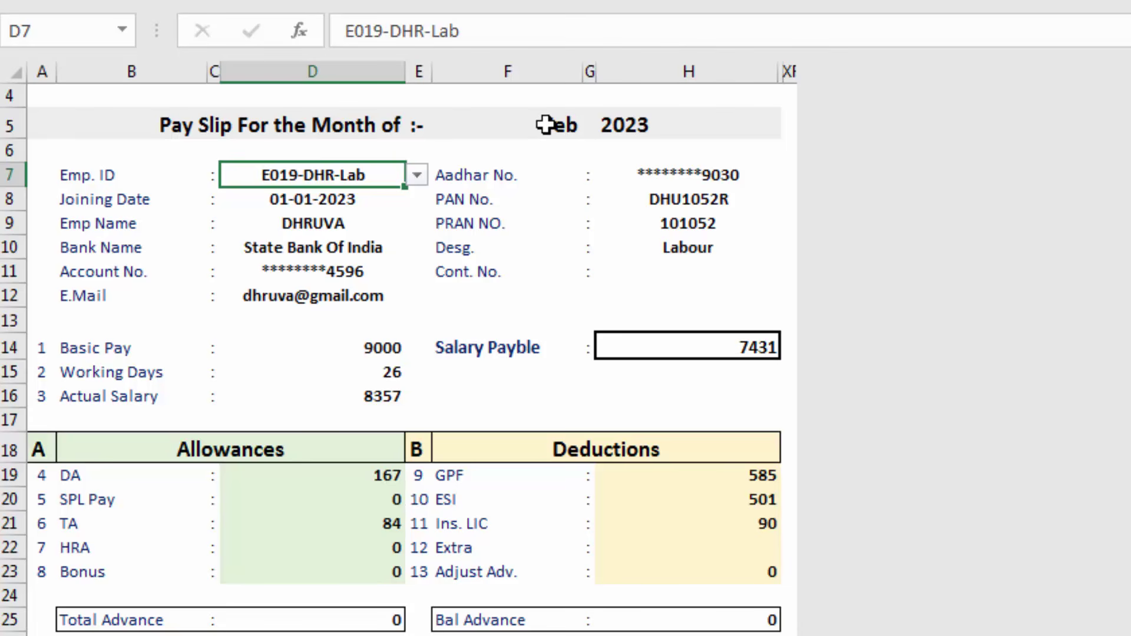
{"action": "left_click", "coordinate": [558, 127]}
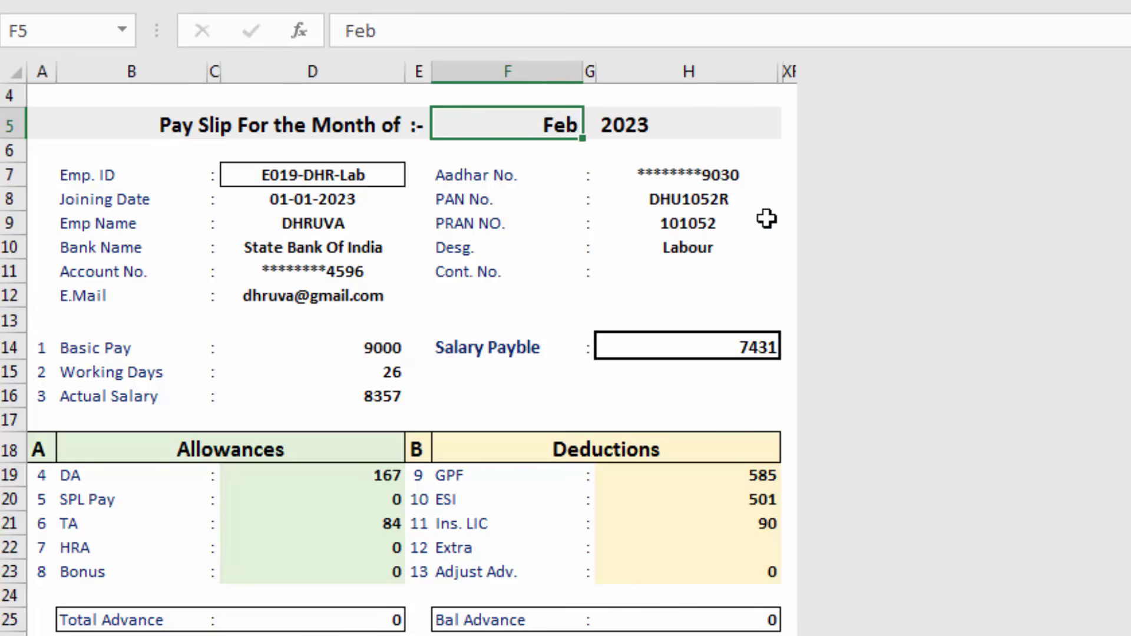
Set the month cell F5 to Jan, then to Mar 2023
{"action": "type", "text": "Jan"}
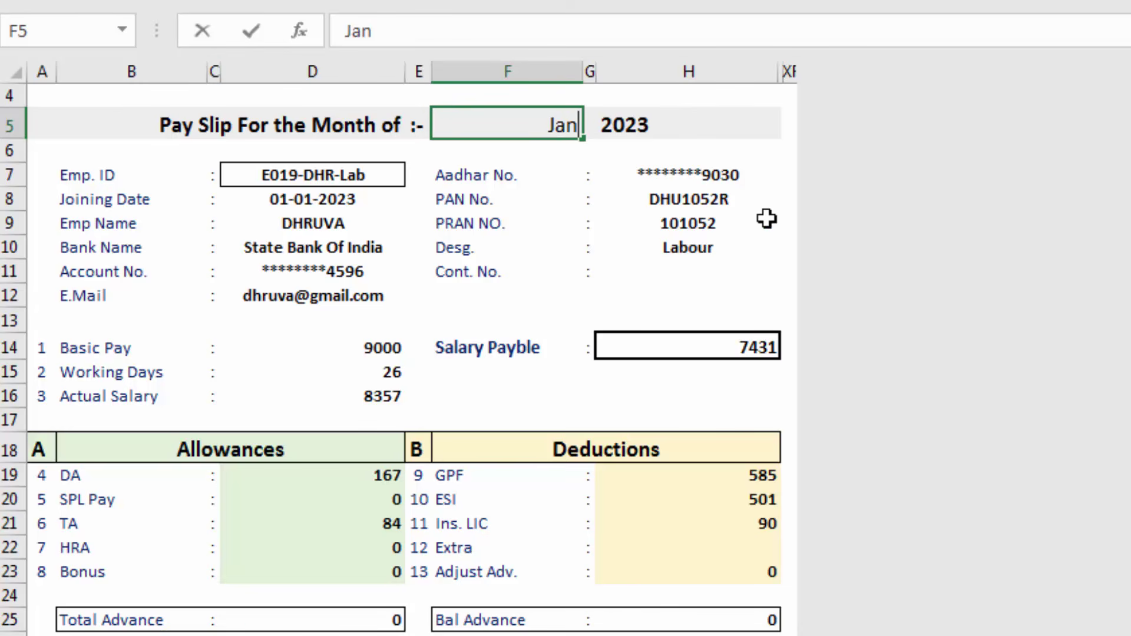
{"action": "key", "text": "Return"}
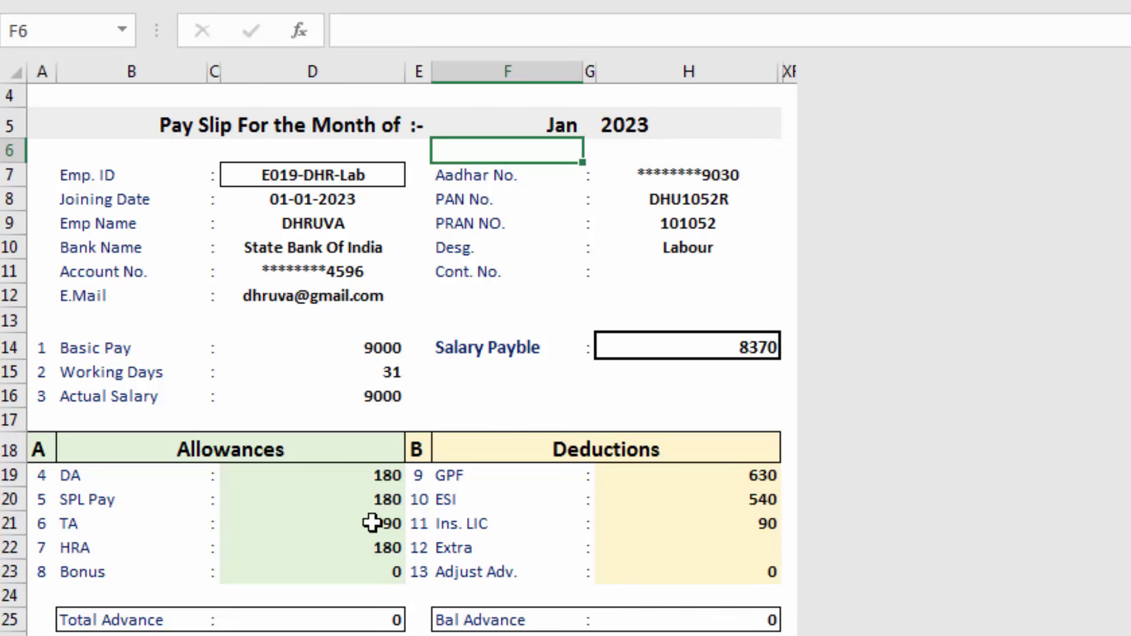
{"action": "left_click", "coordinate": [546, 123]}
{"action": "type", "text": "Mar"}
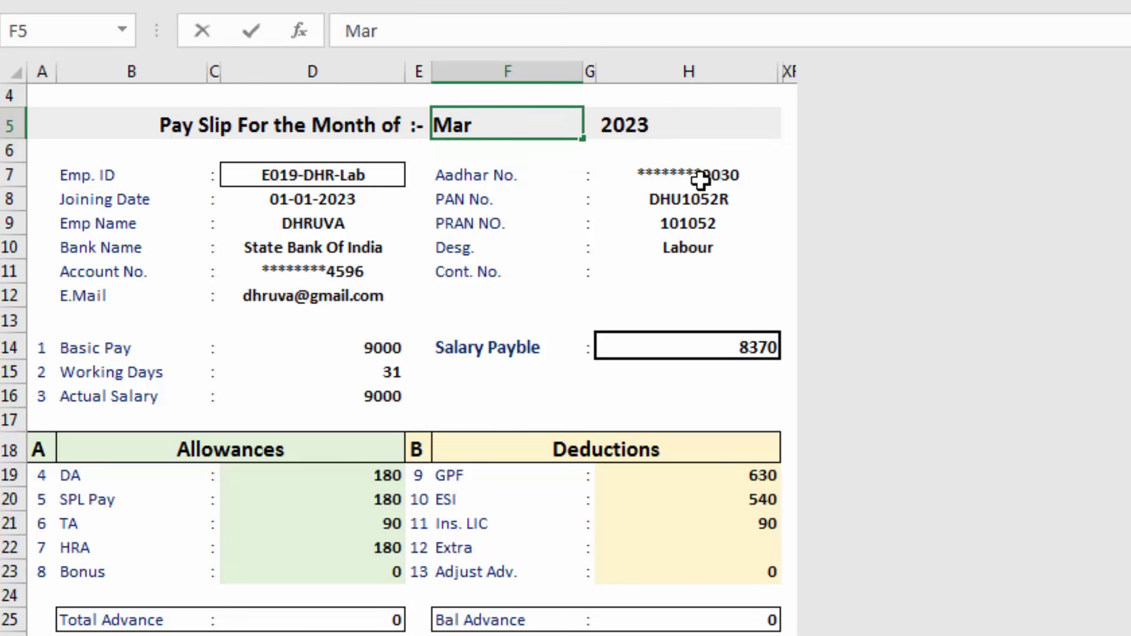
{"action": "key", "text": "Return"}
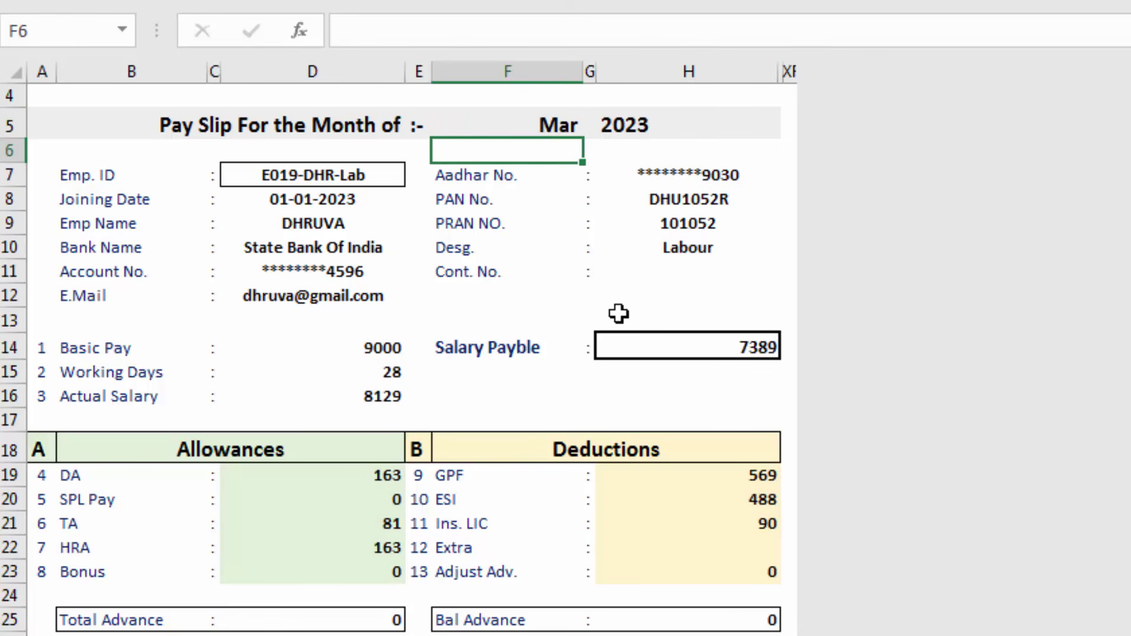
Pick another employee from the Emp. ID dropdown, showing salary payable 6965 for Mar
{"action": "left_click", "coordinate": [379, 178]}
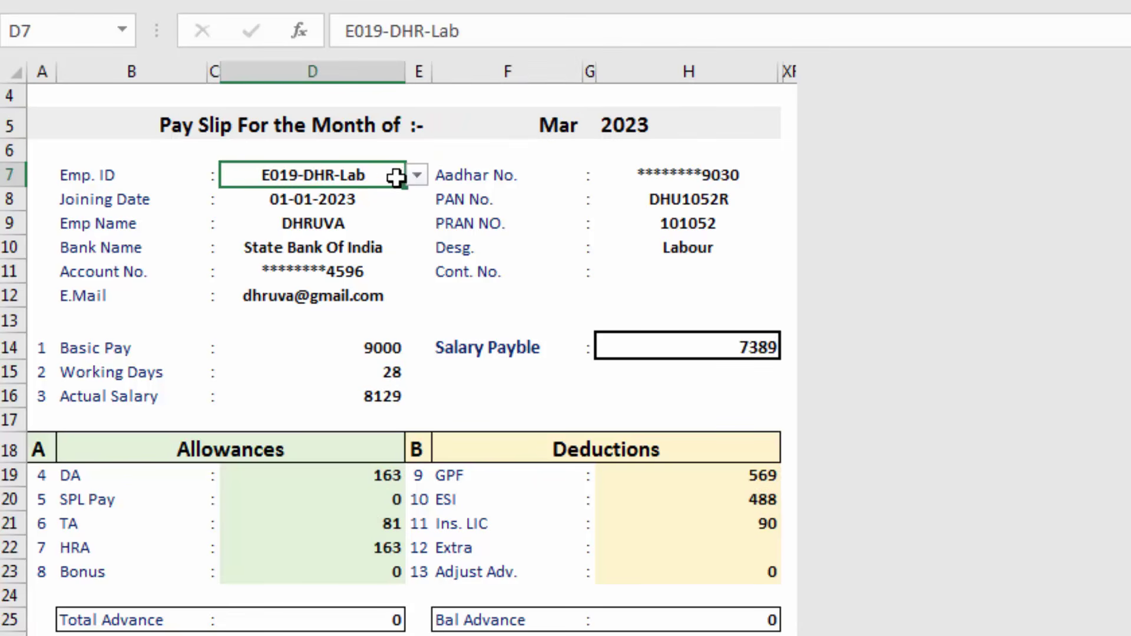
{"action": "left_click", "coordinate": [415, 176]}
{"action": "left_click", "coordinate": [376, 245]}
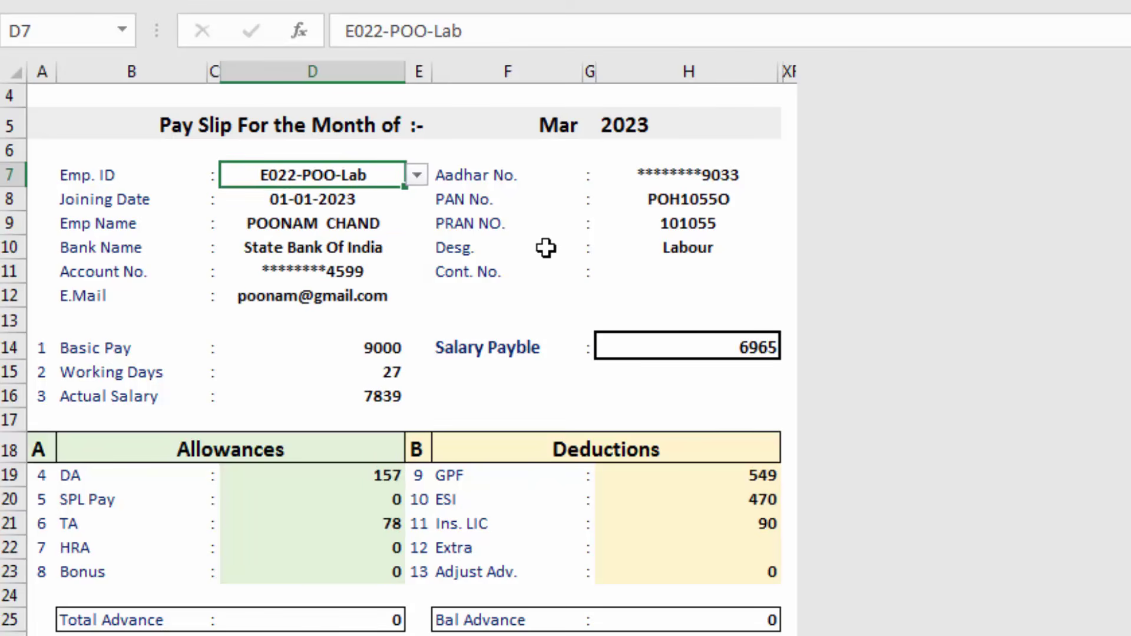
{"action": "scroll", "coordinate": [546, 248], "scroll_direction": "down", "scroll_amount": 3}
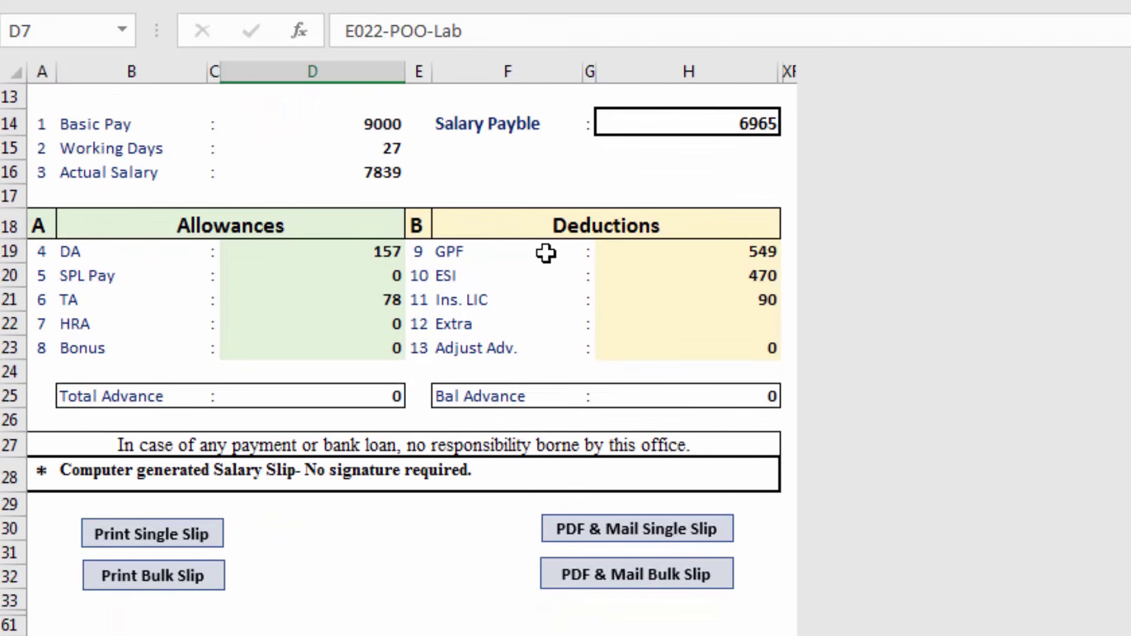
{"action": "scroll", "coordinate": [547, 253], "scroll_direction": "up", "scroll_amount": 3}
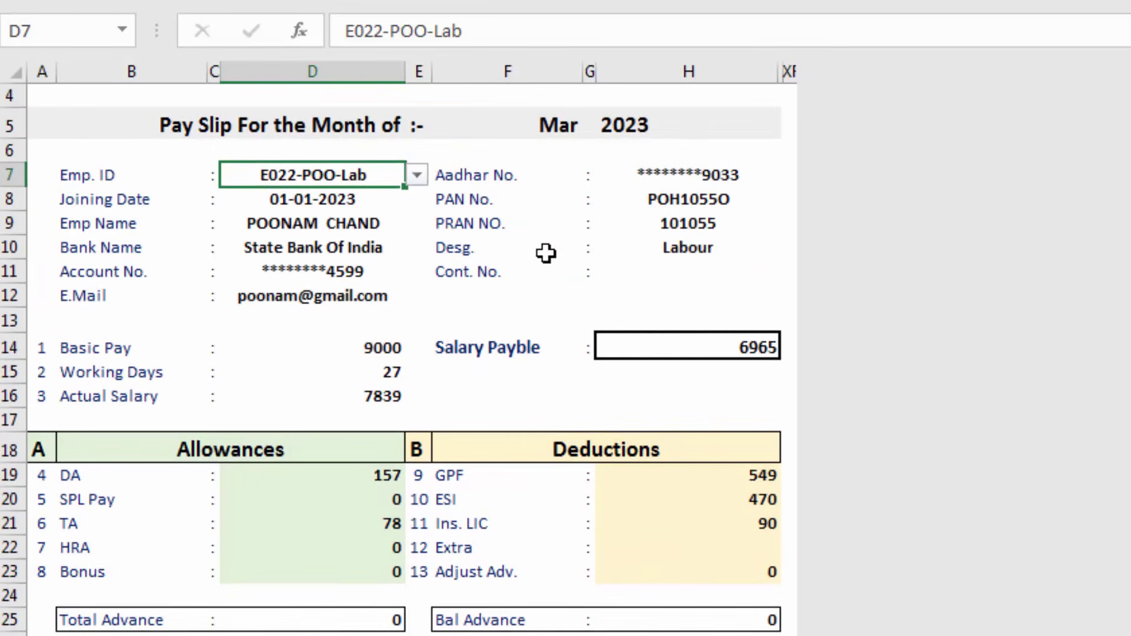
{"action": "scroll", "coordinate": [546, 254], "scroll_direction": "down", "scroll_amount": 2}
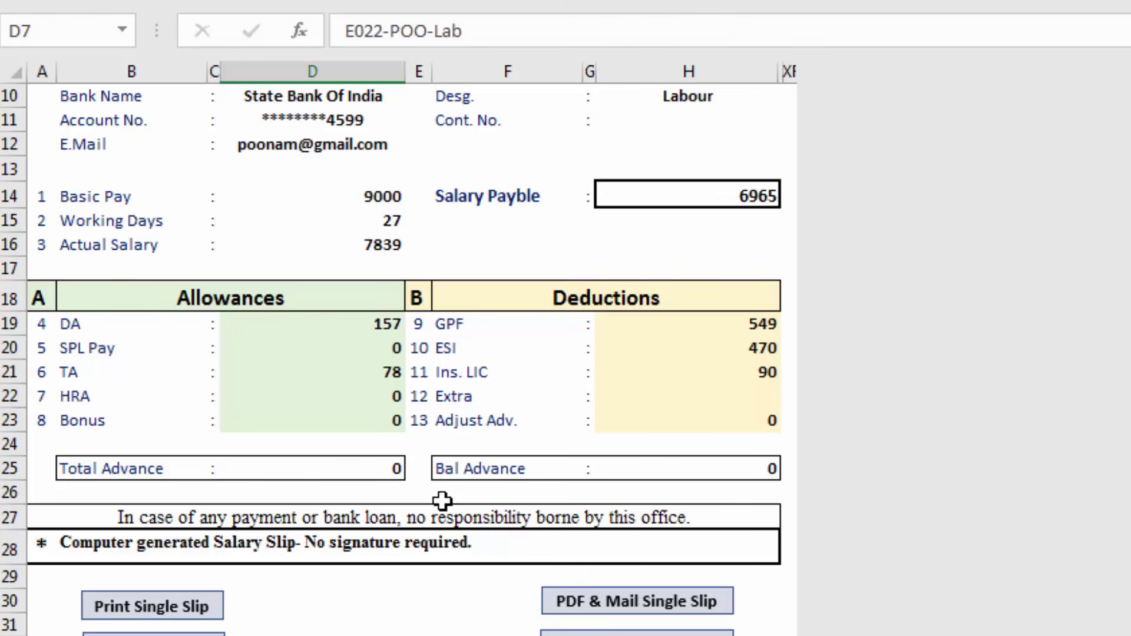
{"action": "scroll", "coordinate": [442, 500], "scroll_direction": "up", "scroll_amount": 1}
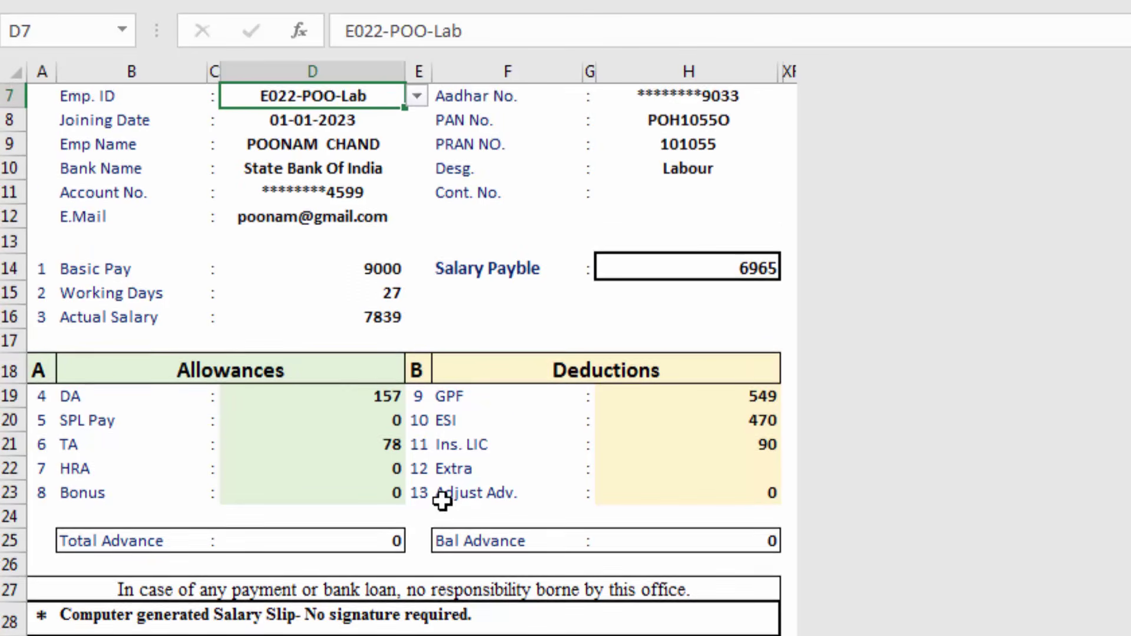
{"action": "scroll", "coordinate": [491, 541], "scroll_direction": "up", "scroll_amount": 1}
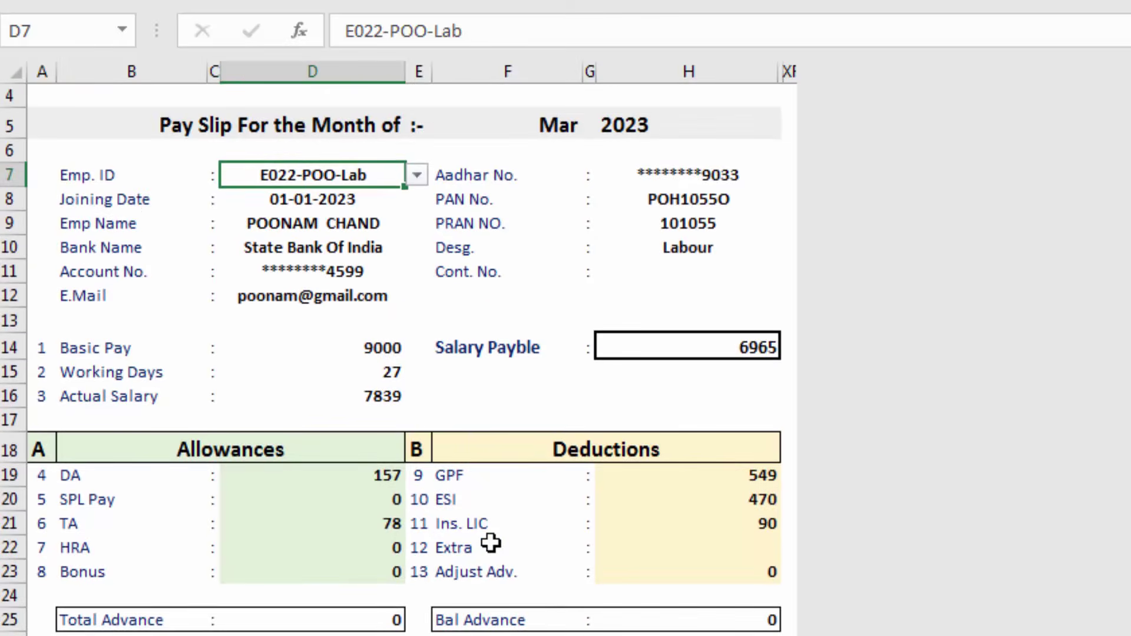
{"action": "scroll", "coordinate": [490, 542], "scroll_direction": "up", "scroll_amount": 1}
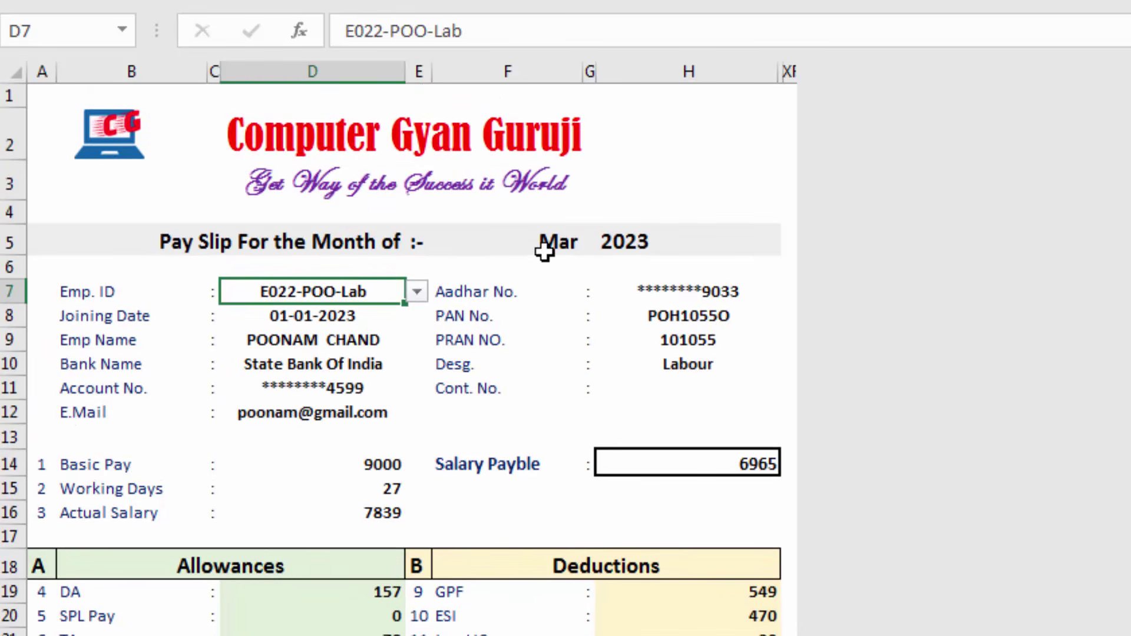
Select the Emp. ID cell D7 together with the month cell F5
{"action": "left_click", "coordinate": [546, 247]}
{"action": "left_click", "coordinate": [542, 250]}
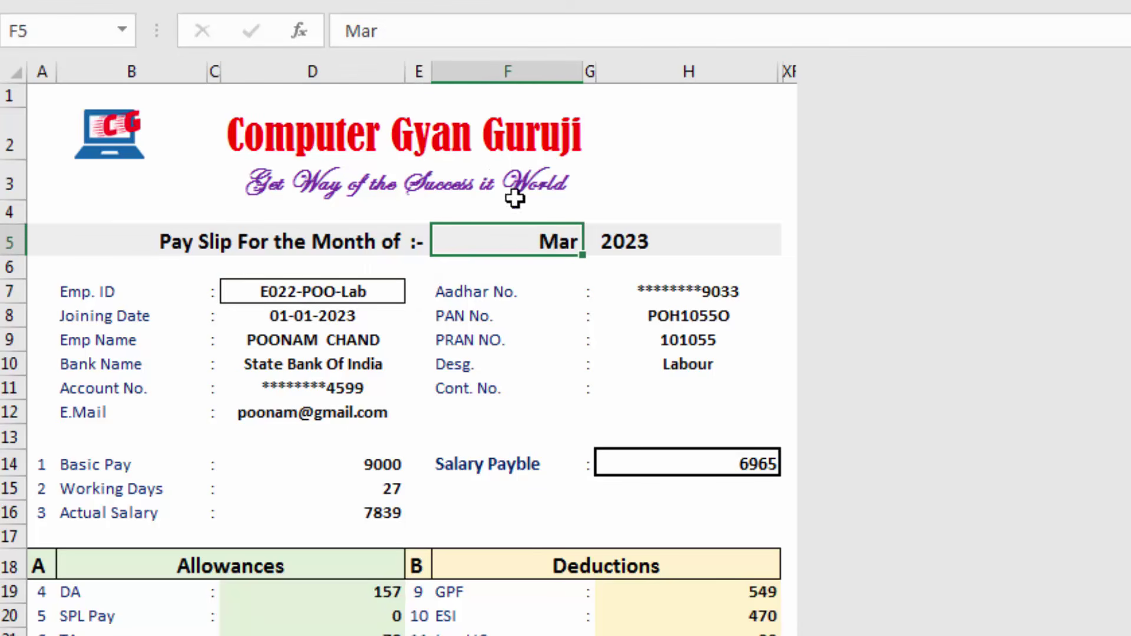
{"action": "left_click", "coordinate": [360, 294]}
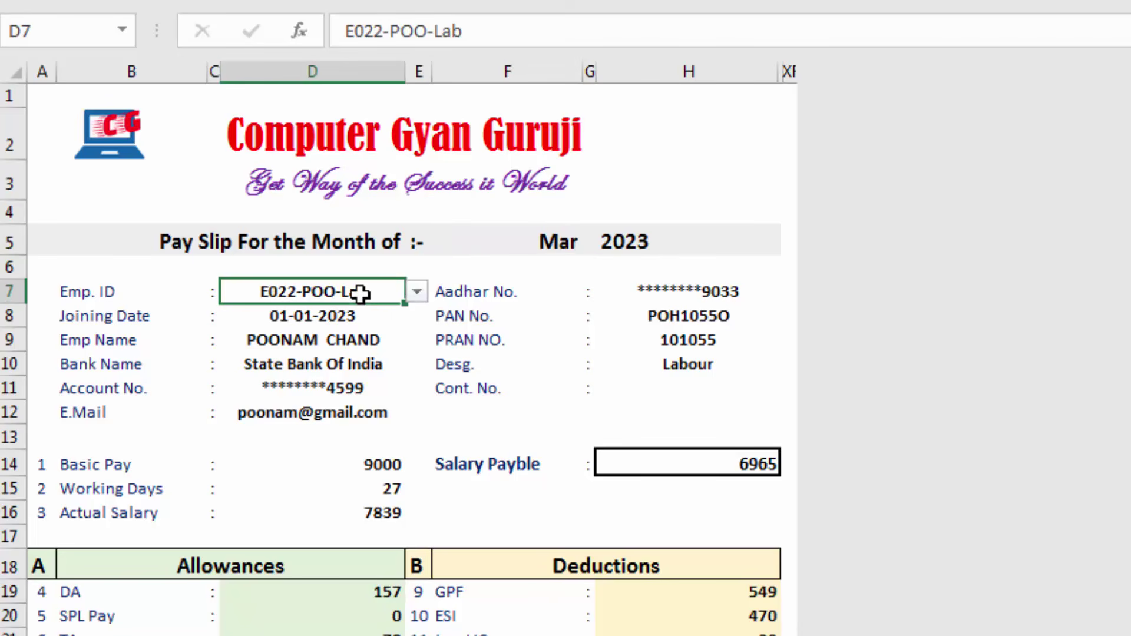
{"action": "left_click", "coordinate": [525, 242]}
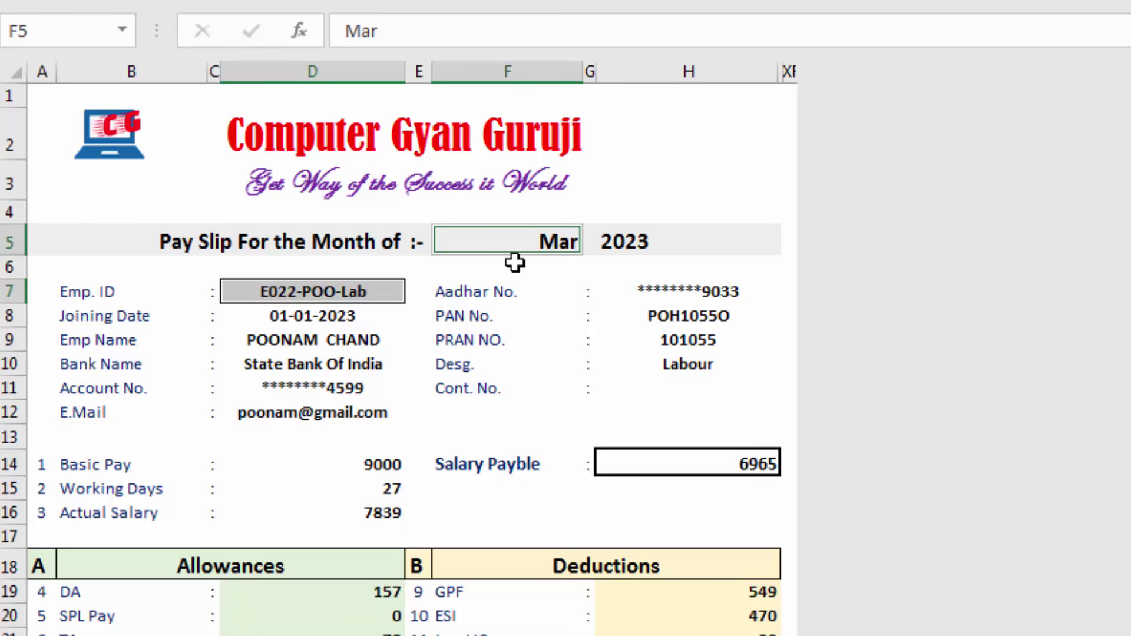
Clear the Locked protection setting on the selected Emp. ID and month cells
{"action": "key", "text": "ctrl+1"}
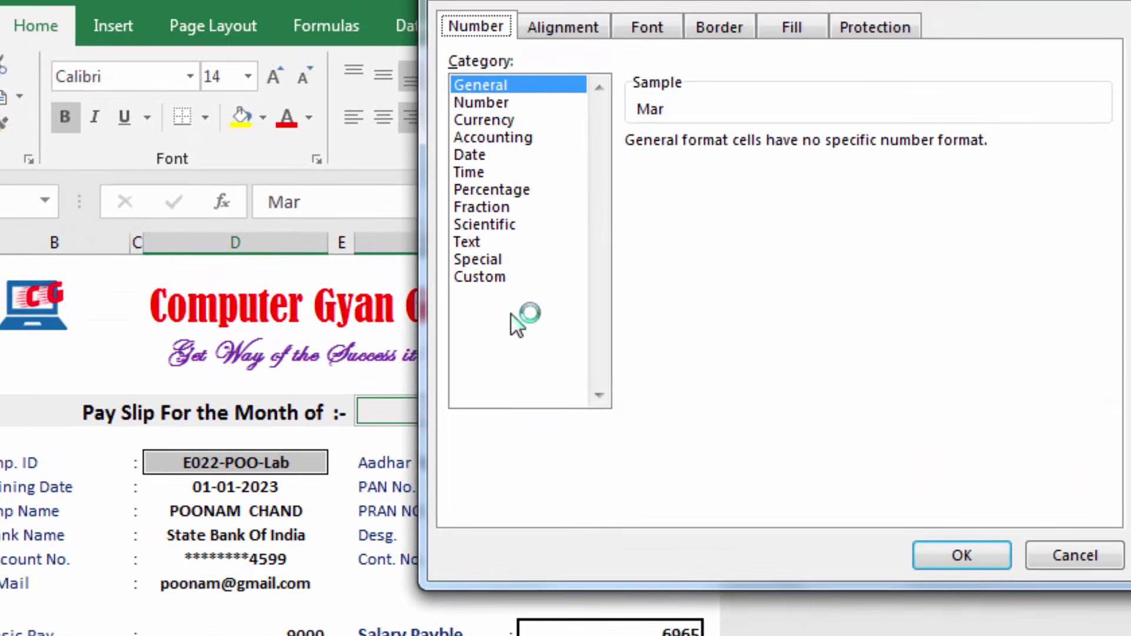
{"action": "left_click", "coordinate": [865, 34]}
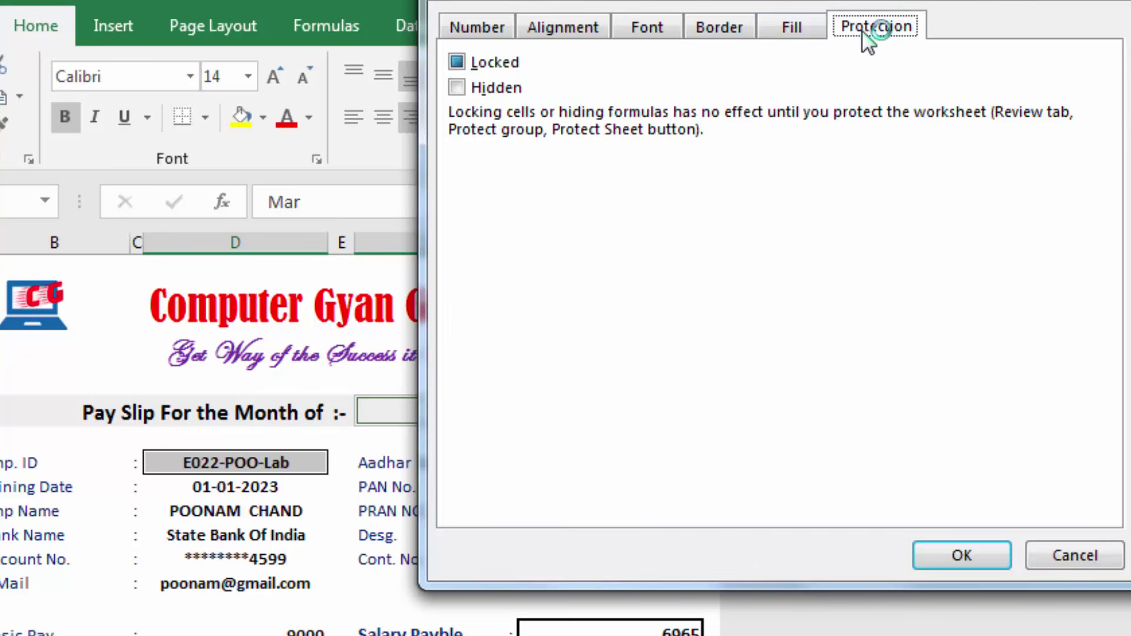
{"action": "left_click", "coordinate": [486, 66]}
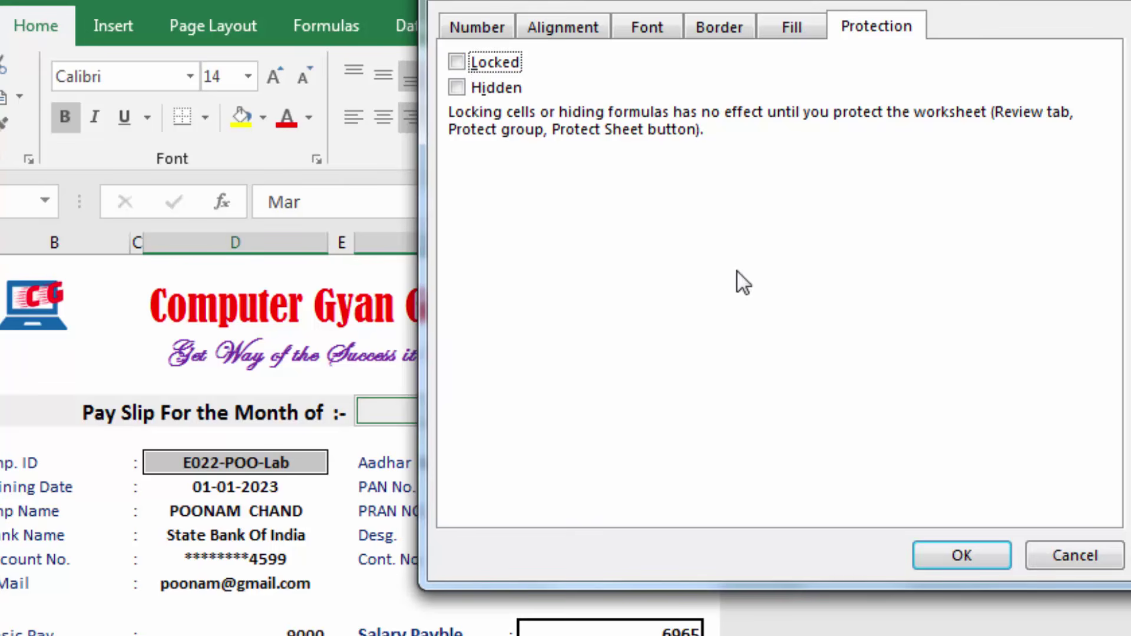
{"action": "left_click", "coordinate": [941, 554]}
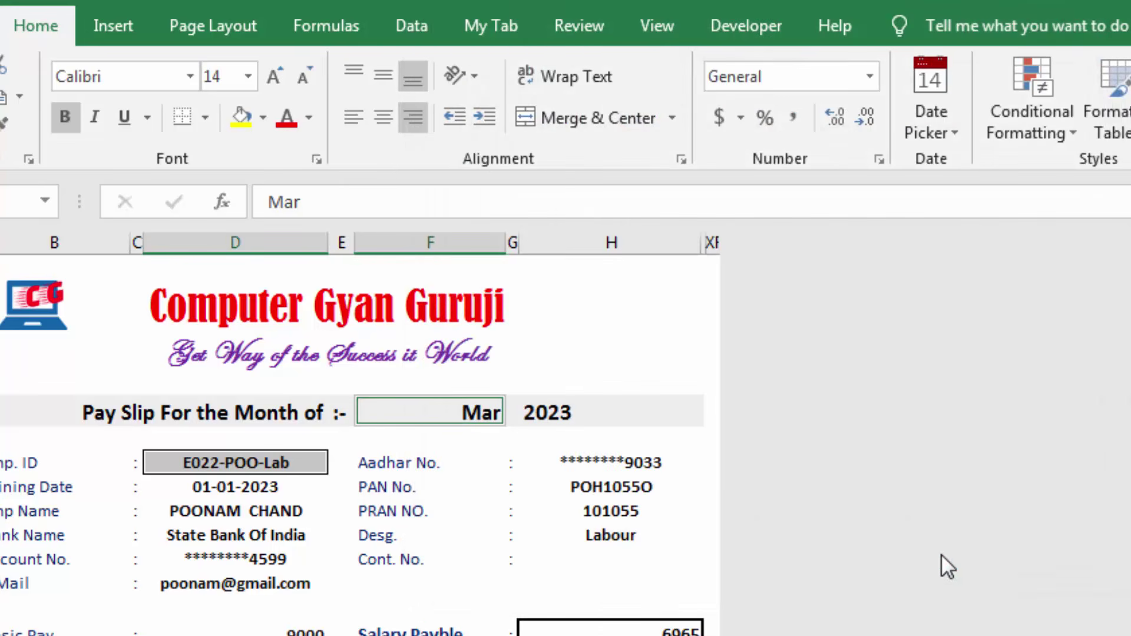
Check the Aadhar No. formula, then protect the pay slip sheet with a password entered twice
{"action": "left_click", "coordinate": [585, 356]}
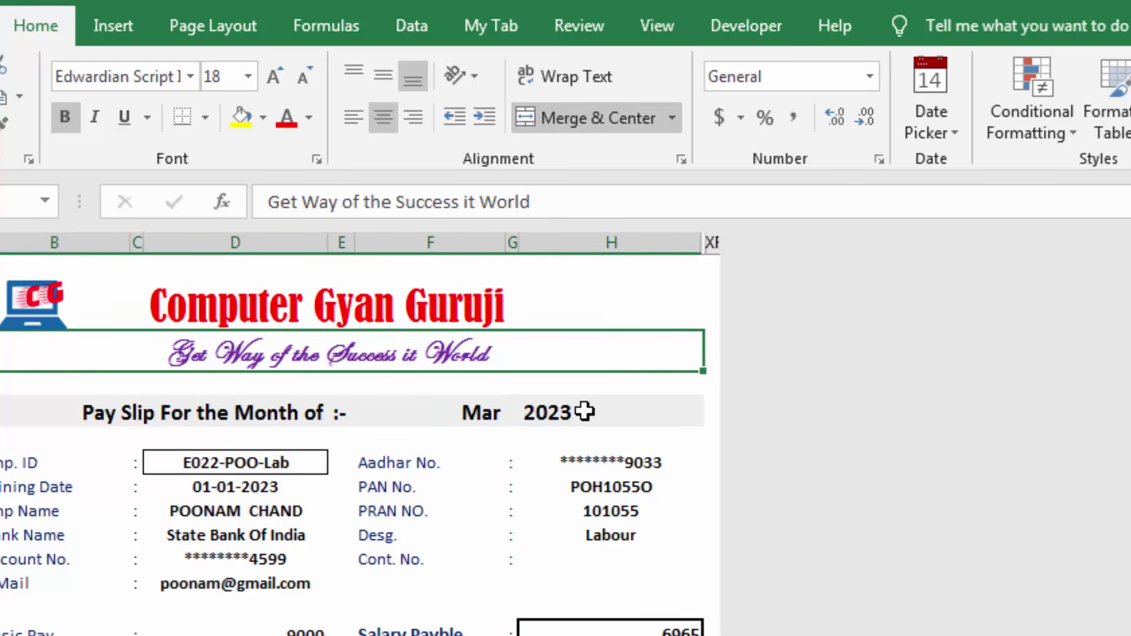
{"action": "left_click", "coordinate": [588, 466]}
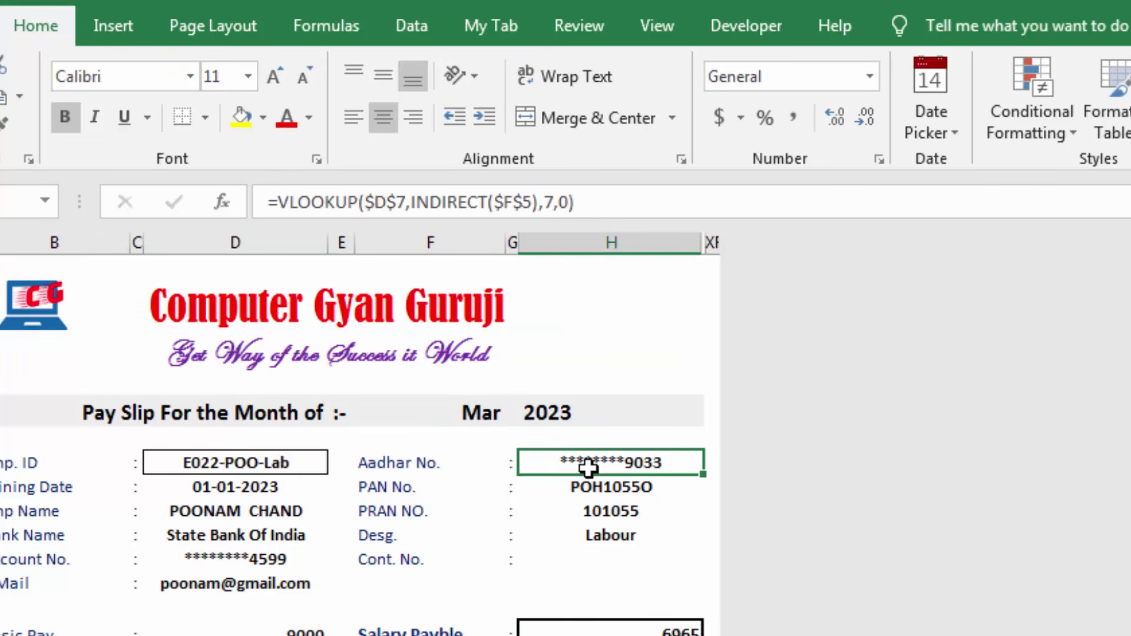
{"action": "left_click", "coordinate": [582, 15]}
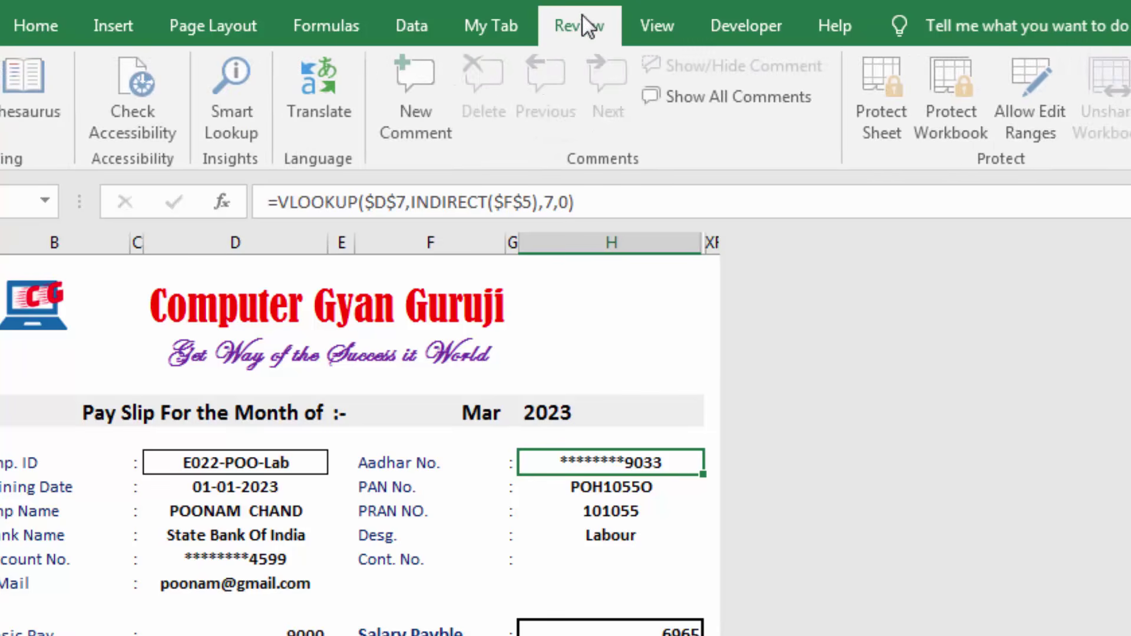
{"action": "left_click", "coordinate": [888, 122]}
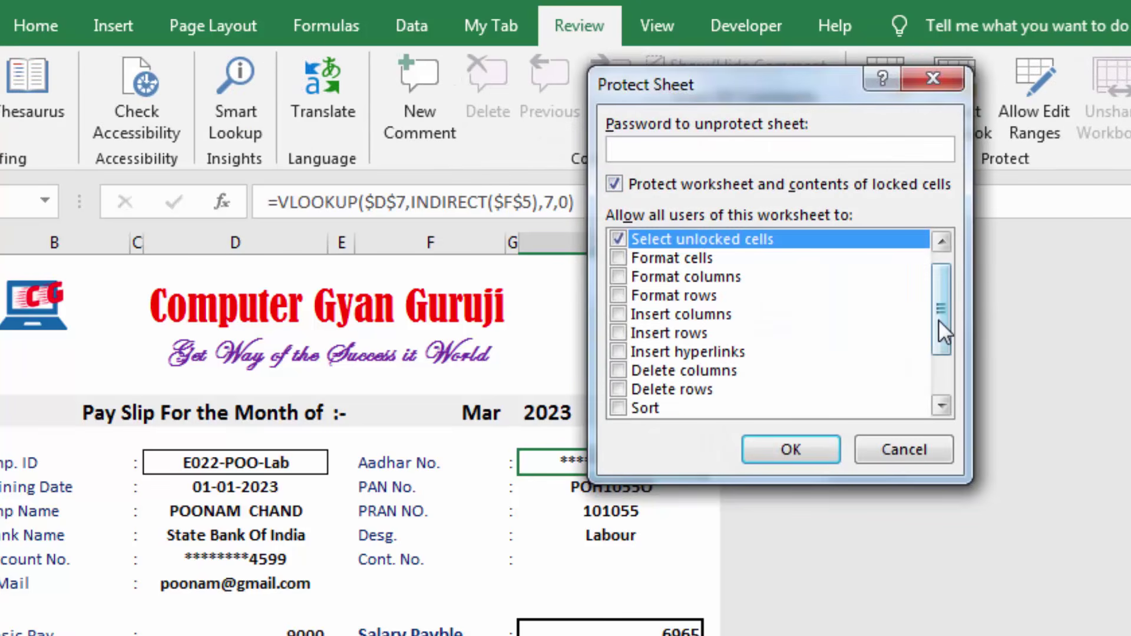
{"action": "left_click_drag", "start_coordinate": [939, 319], "coordinate": [939, 285]}
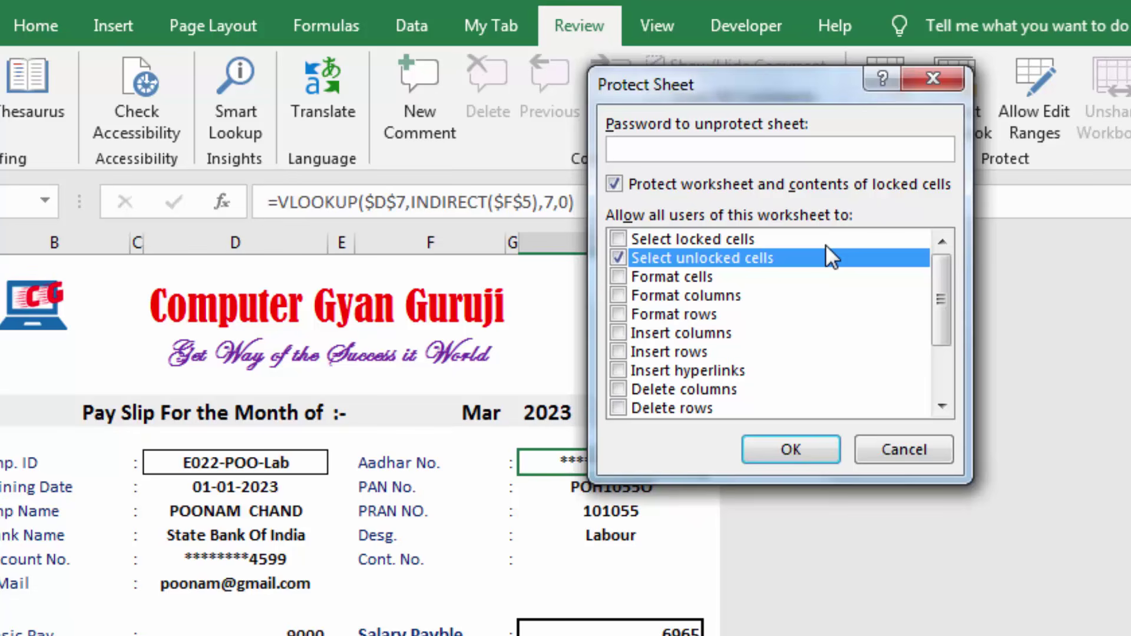
{"action": "type", "text": "1234"}
{"action": "left_click", "coordinate": [812, 446]}
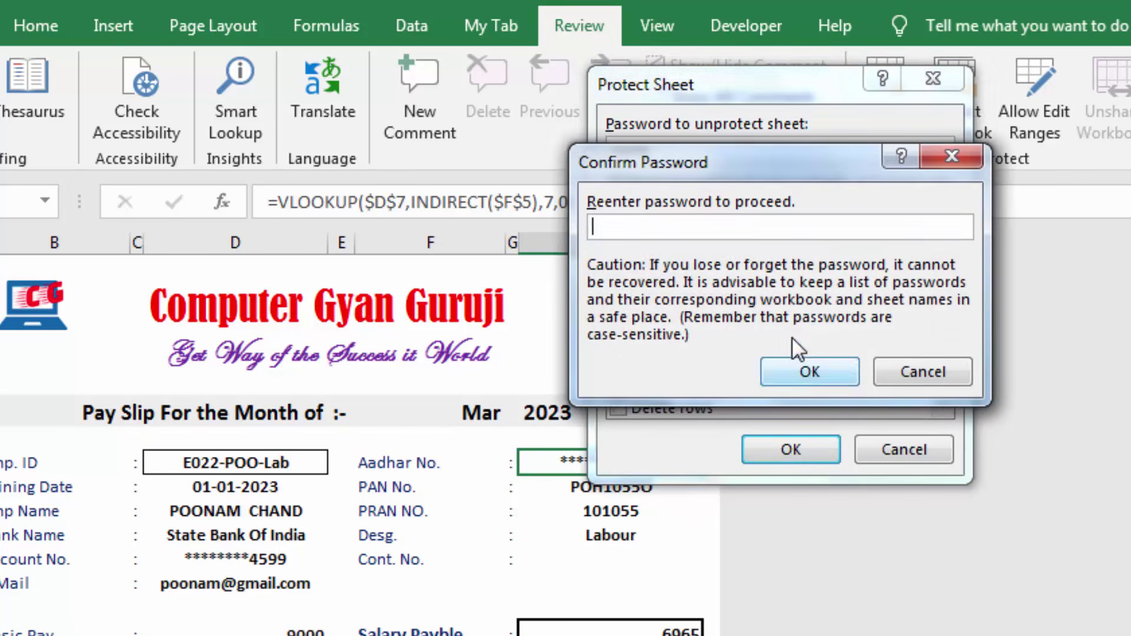
{"action": "type", "text": "1234"}
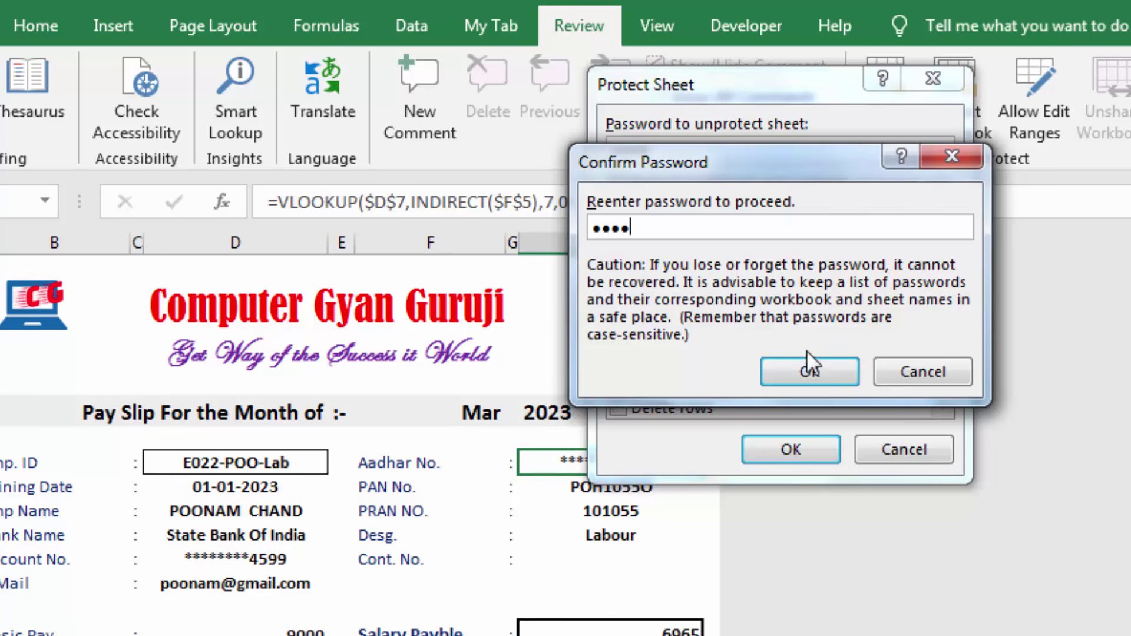
{"action": "left_click", "coordinate": [807, 366]}
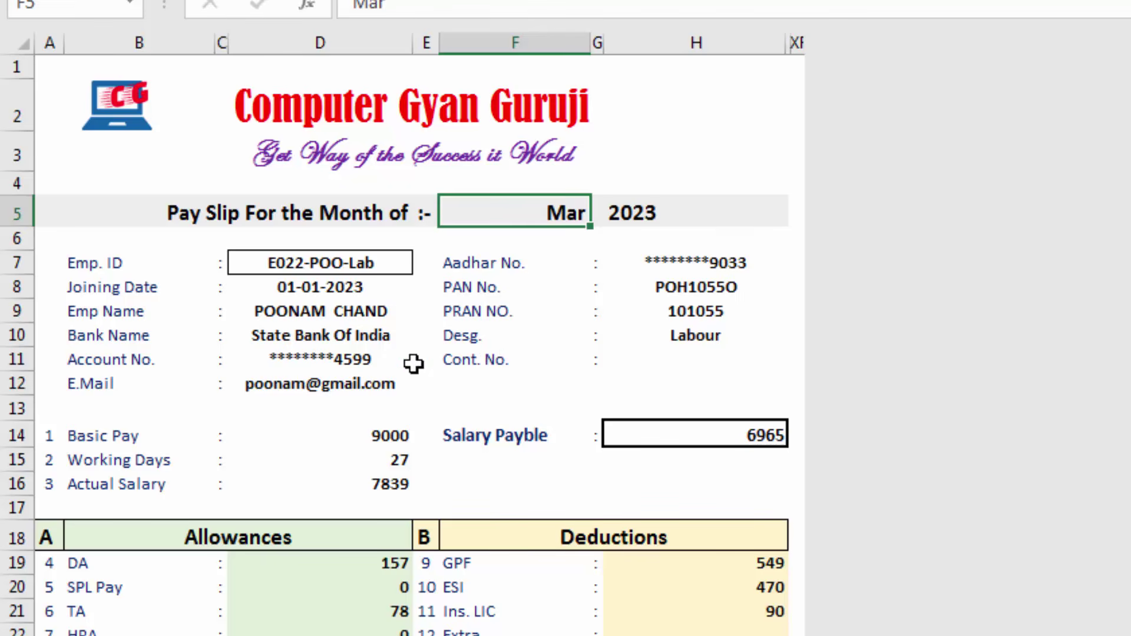
Verify the Emp. ID (D7) and month (F5) cells stay selectable, then switch to the salary data sheet
{"action": "left_click", "coordinate": [389, 263]}
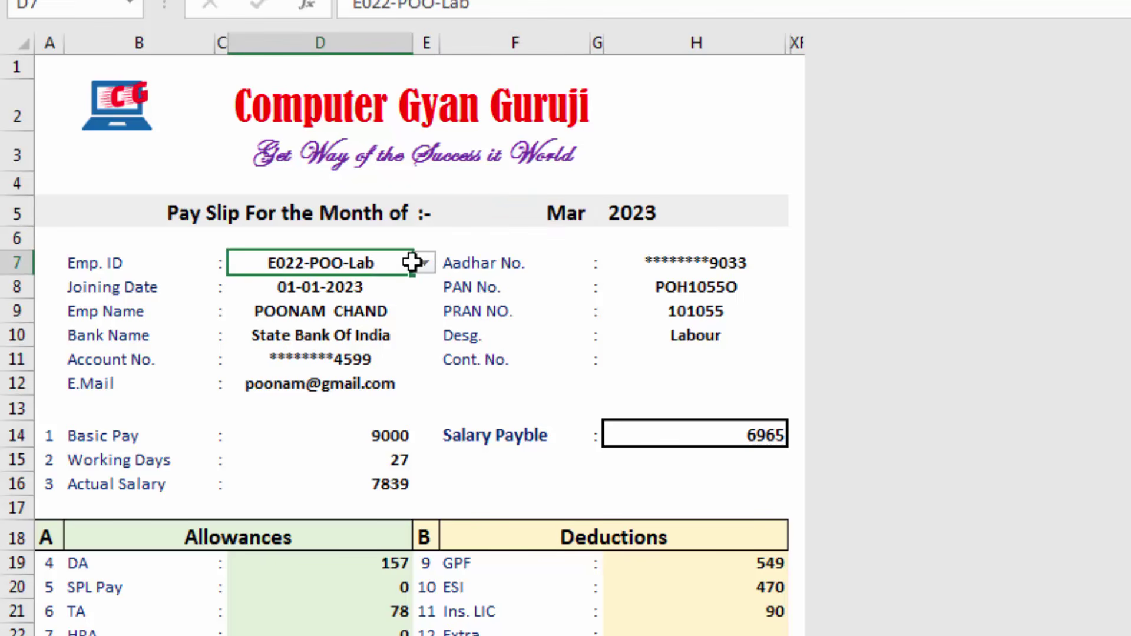
{"action": "left_click", "coordinate": [534, 212]}
{"action": "left_click", "coordinate": [361, 262]}
{"action": "scroll", "coordinate": [386, 397], "scroll_direction": "down", "scroll_amount": 4}
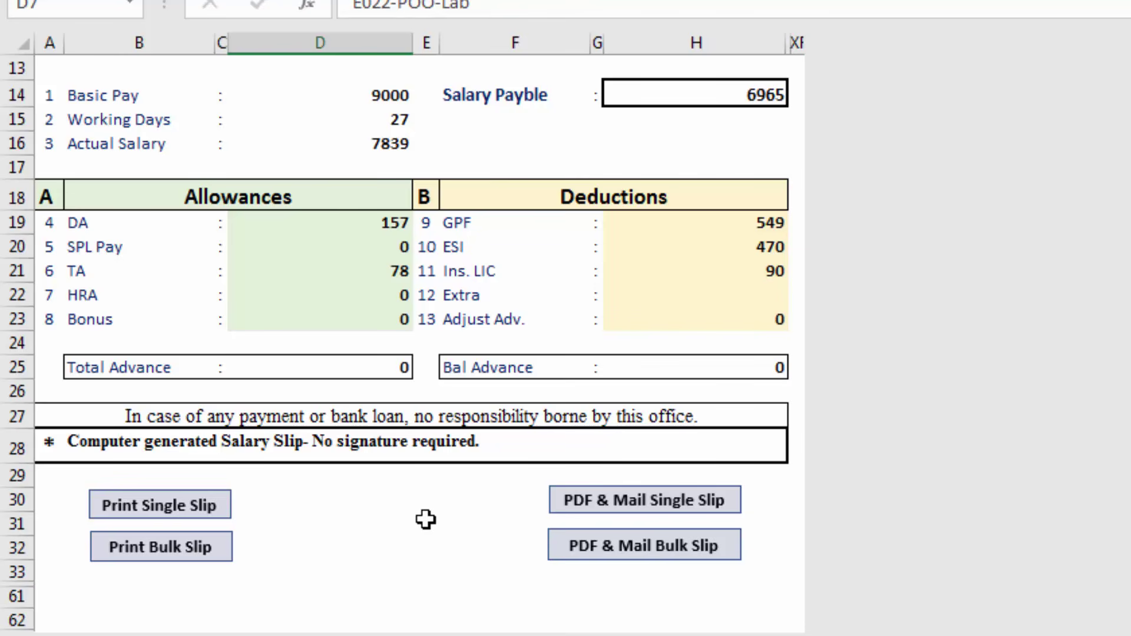
{"action": "scroll", "coordinate": [425, 519], "scroll_direction": "up", "scroll_amount": 4}
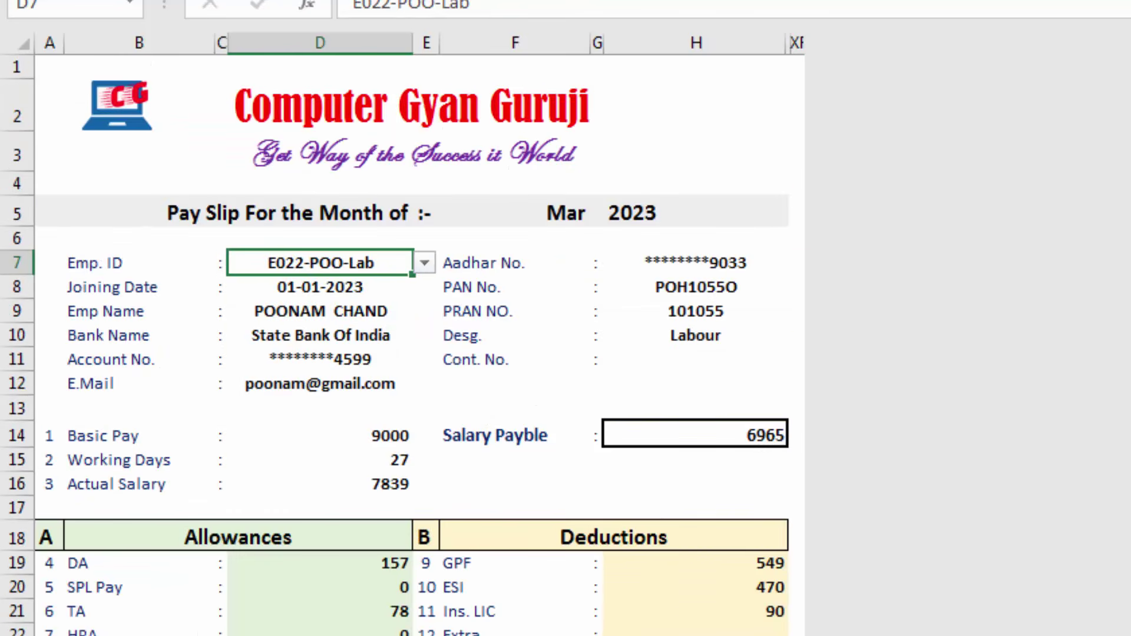
{"action": "key", "text": "ctrl+Page_Up"}
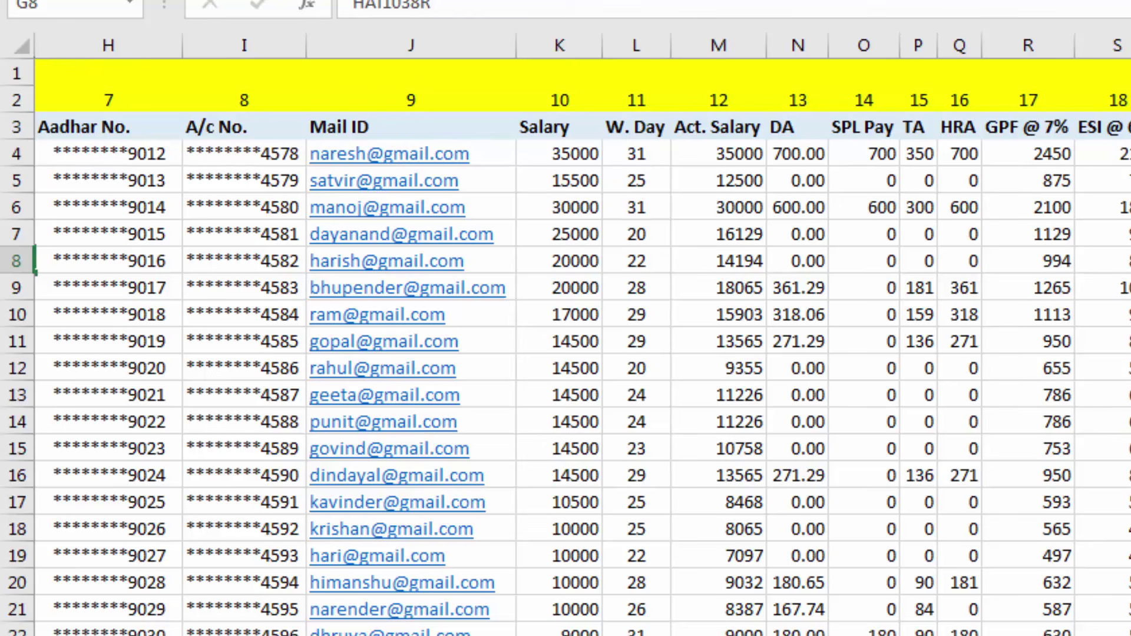
{"action": "scroll", "coordinate": [290, 516], "scroll_direction": "left", "scroll_amount": 10}
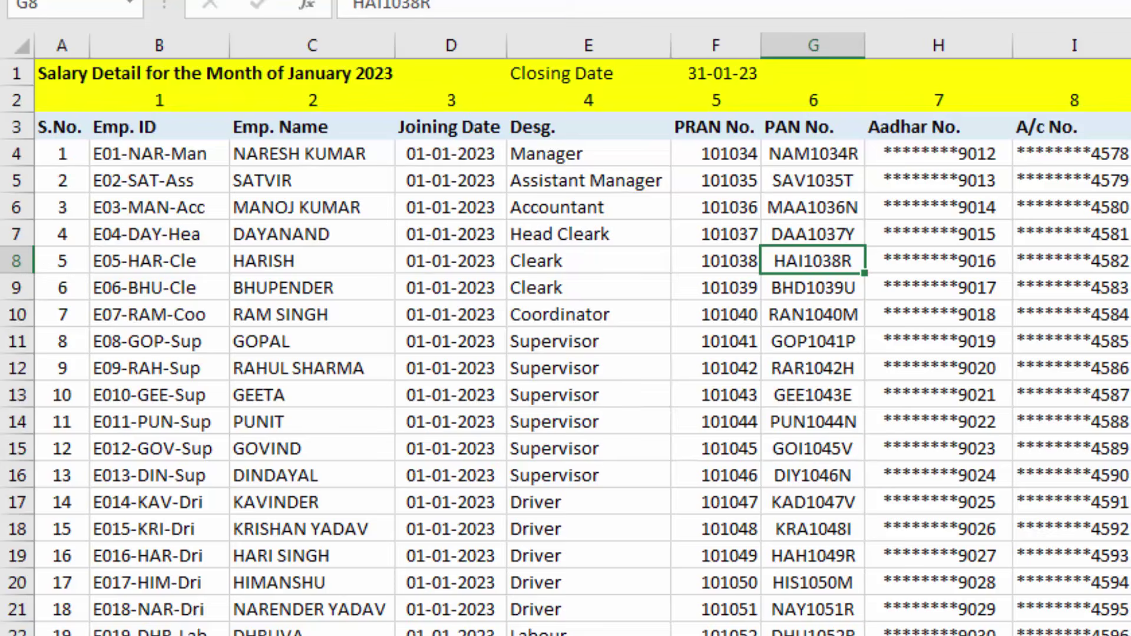
{"action": "left_click", "coordinate": [155, 635]}
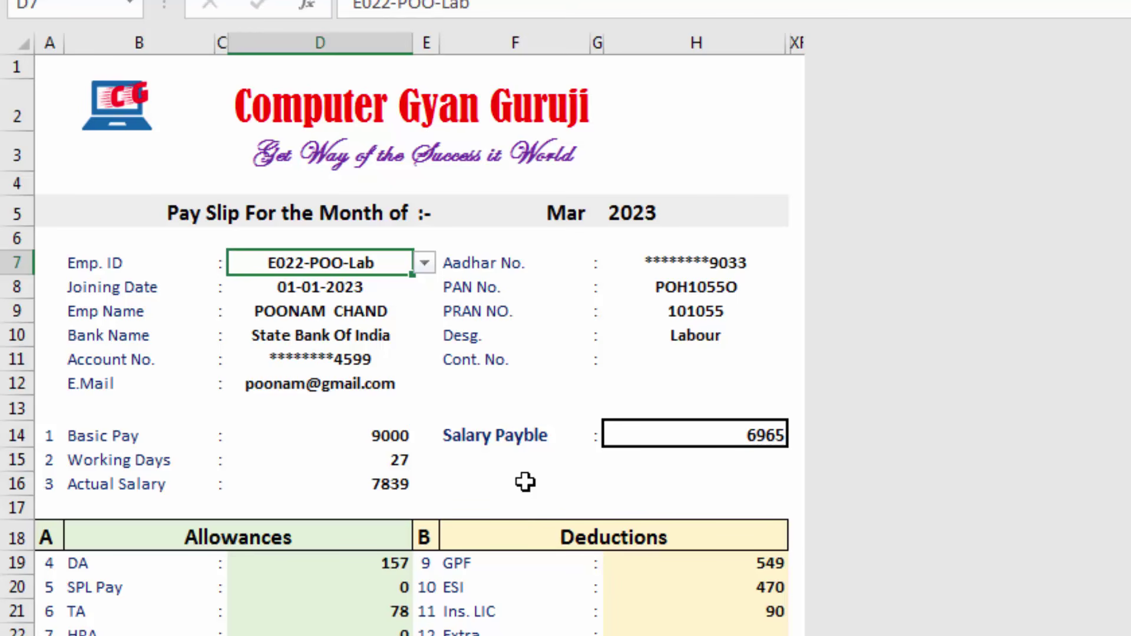
{"action": "left_click", "coordinate": [413, 635]}
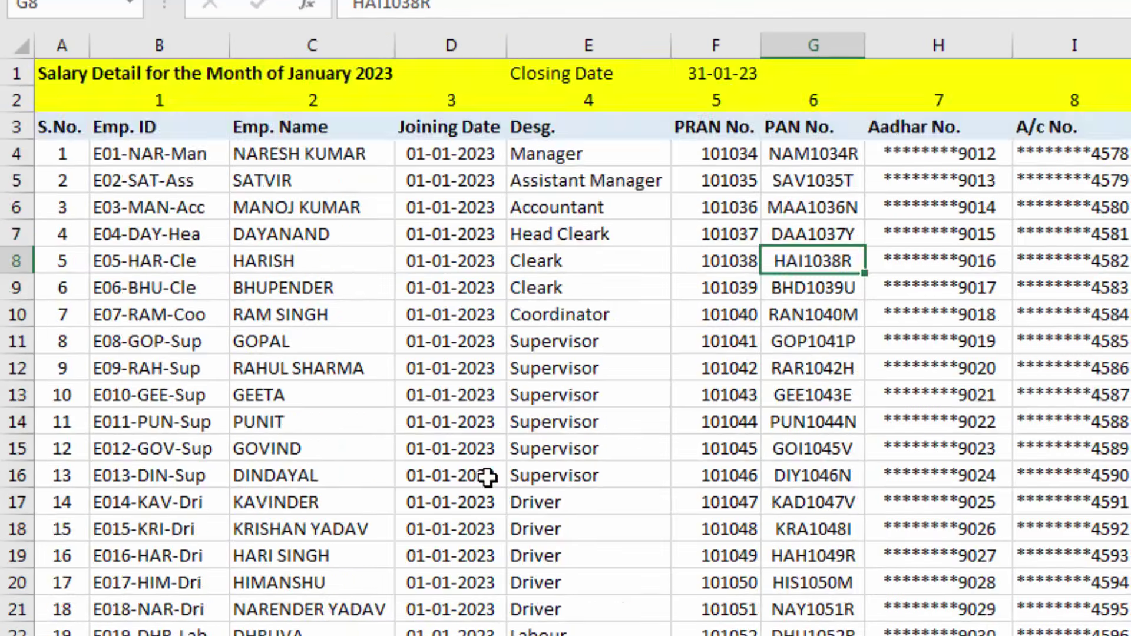
{"action": "scroll", "coordinate": [487, 477], "scroll_direction": "down", "scroll_amount": 9}
{"action": "scroll", "coordinate": [487, 477], "scroll_direction": "up", "scroll_amount": 8}
{"action": "scroll", "coordinate": [487, 477], "scroll_direction": "up", "scroll_amount": 1}
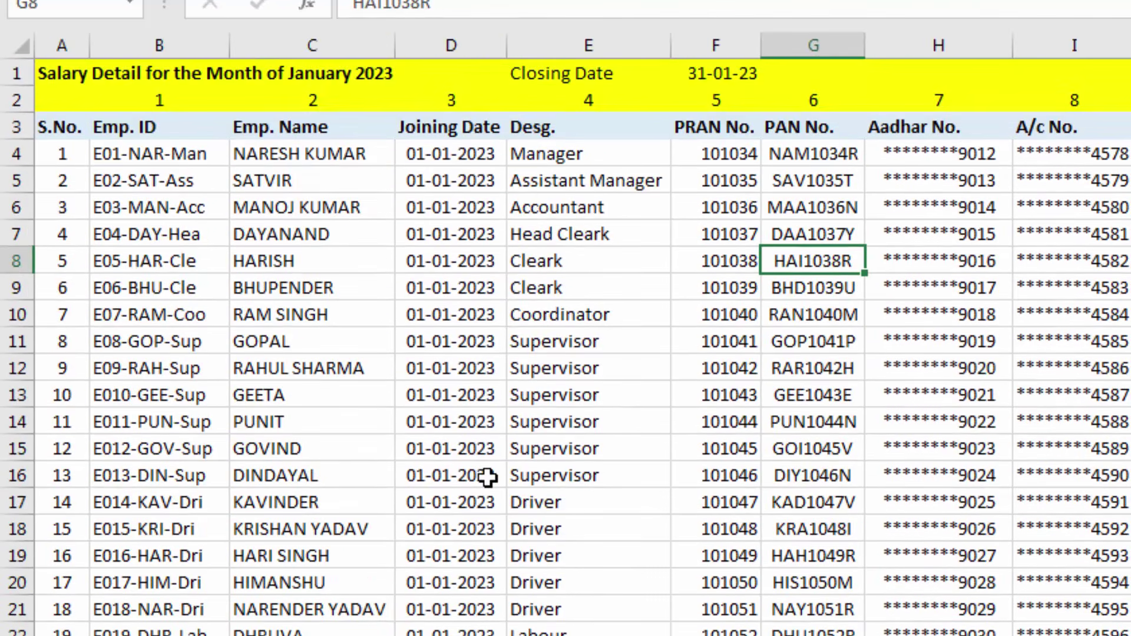